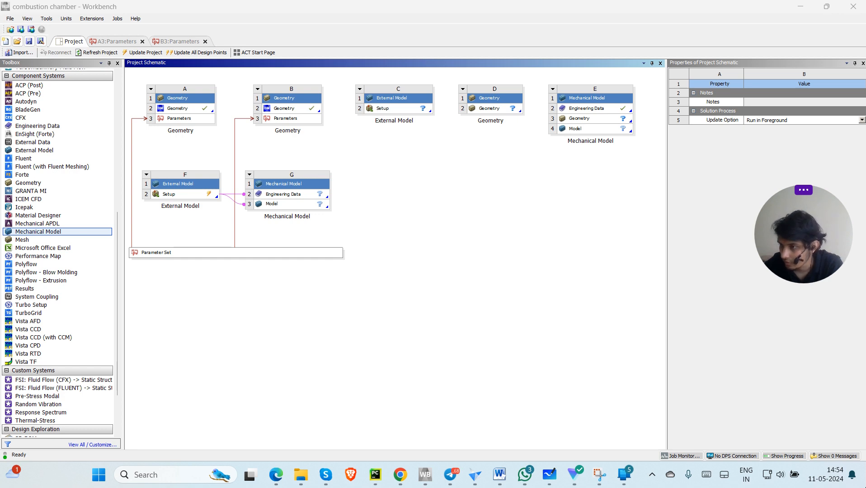
Minimize Workbench and launch Fluent 2020 R2 from the Windows search.
left_click(800, 6)
left_click(189, 473)
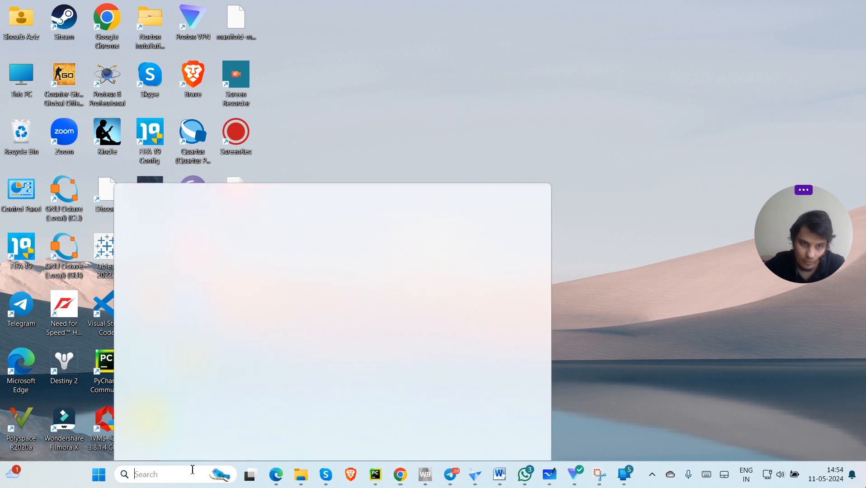
type("fluent 2020 R2")
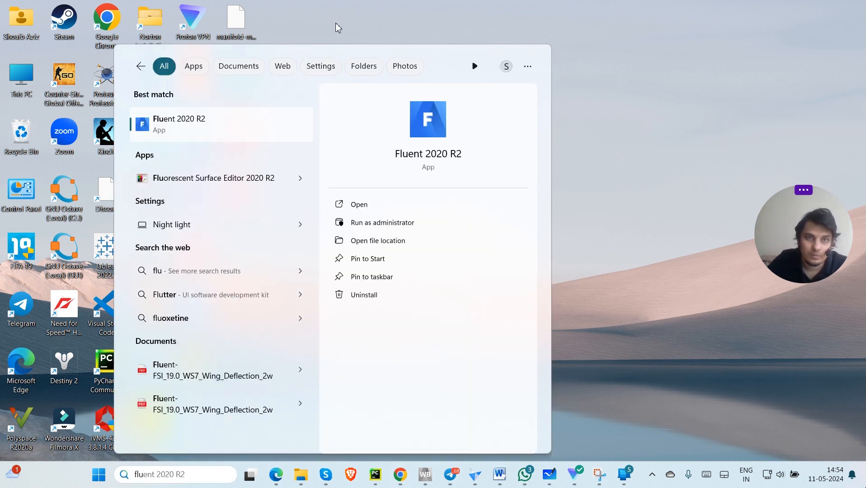
left_click(204, 132)
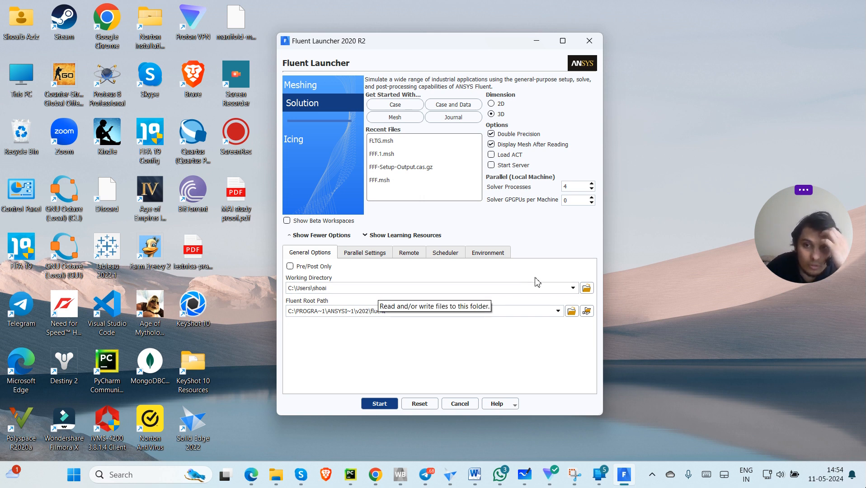
Browse for the launcher's working directory and open the My Tutorials folder on drive D.
left_click(590, 293)
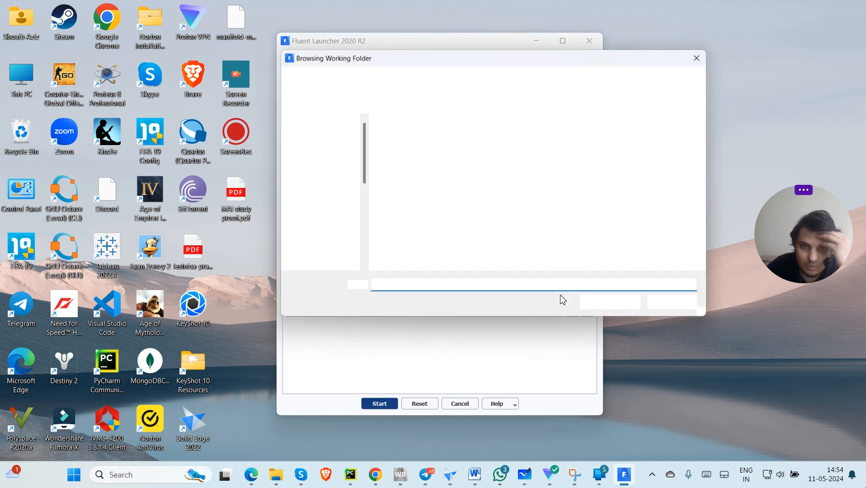
scroll(328, 201, "down", 5)
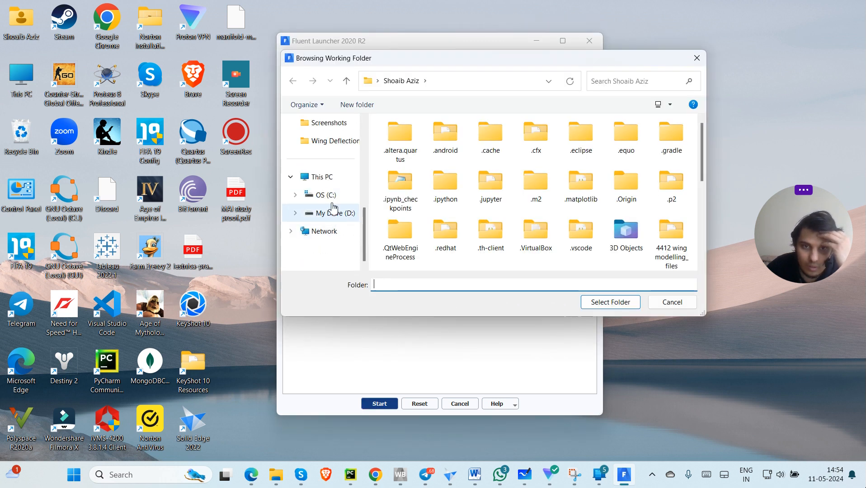
left_click(331, 211)
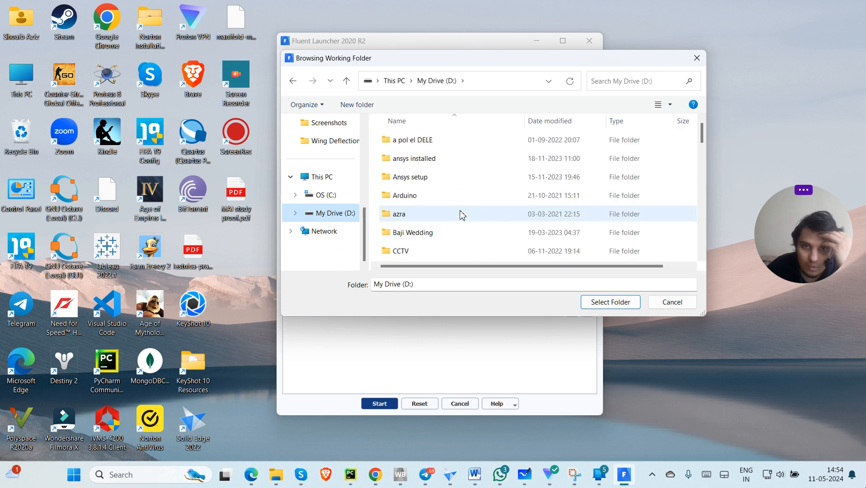
scroll(454, 198, "down", 1)
scroll(453, 195, "up", 3)
scroll(454, 194, "down", 5)
scroll(454, 194, "up", 1)
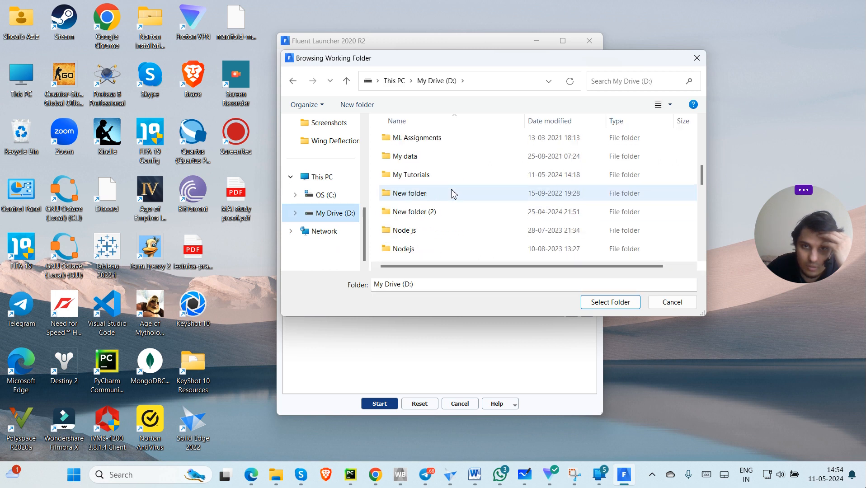
double_click(421, 176)
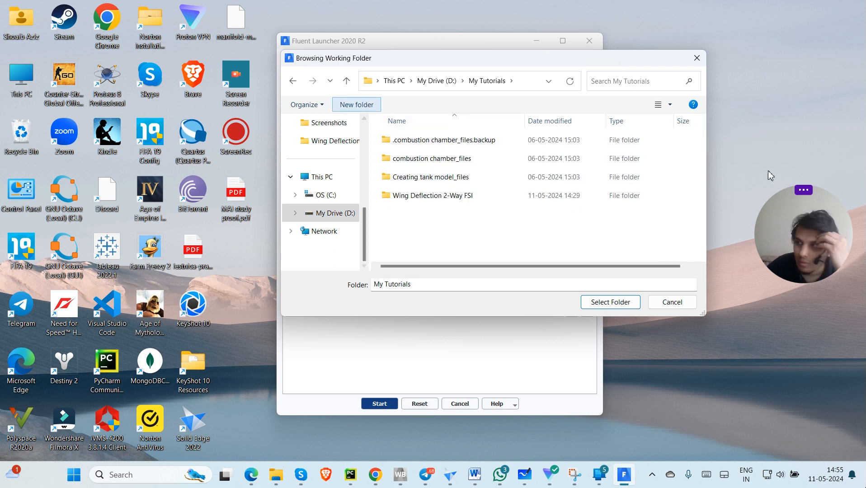
Create a folder named NACA 0012 in My Tutorials and set it as the working directory.
left_click(362, 105)
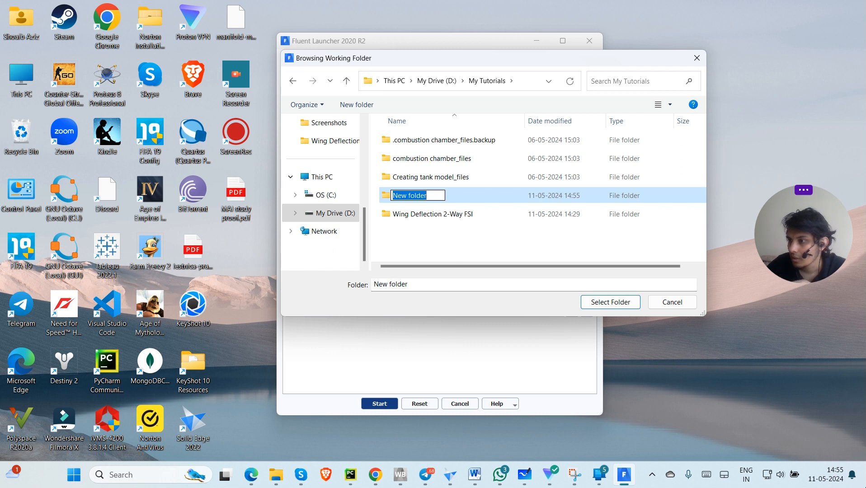
key("Return")
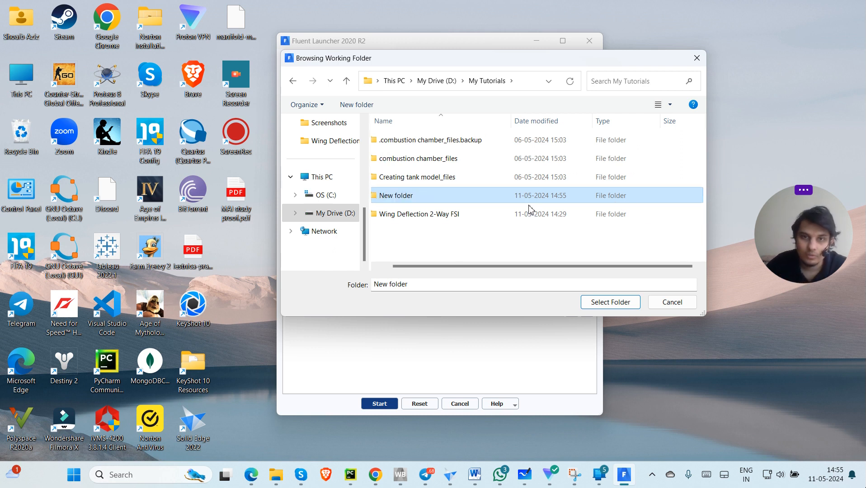
right_click(392, 199)
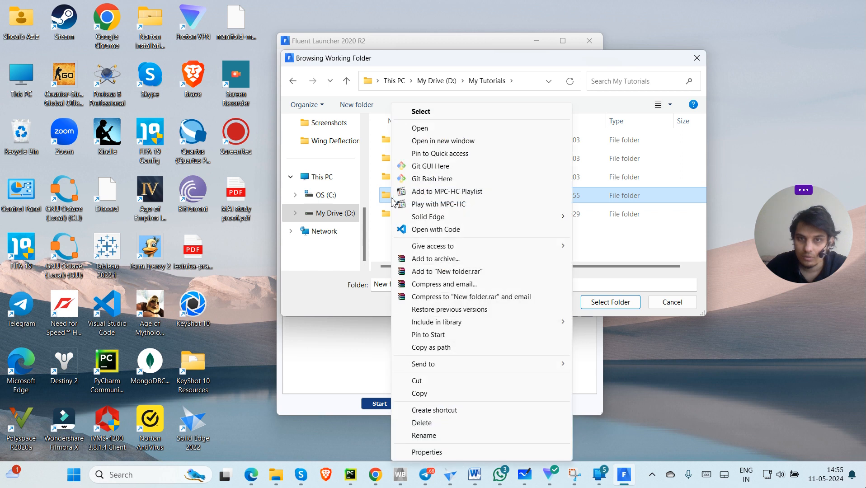
left_click(445, 435)
type("NA")
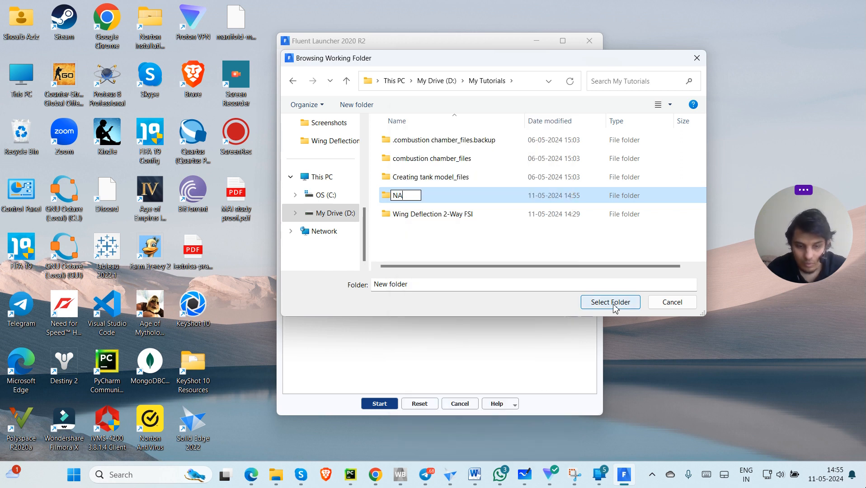
type("CA 0012")
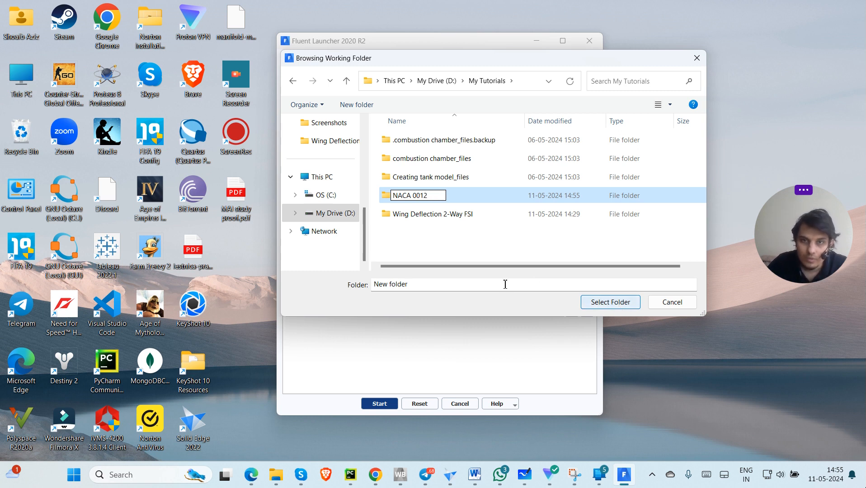
key("Return")
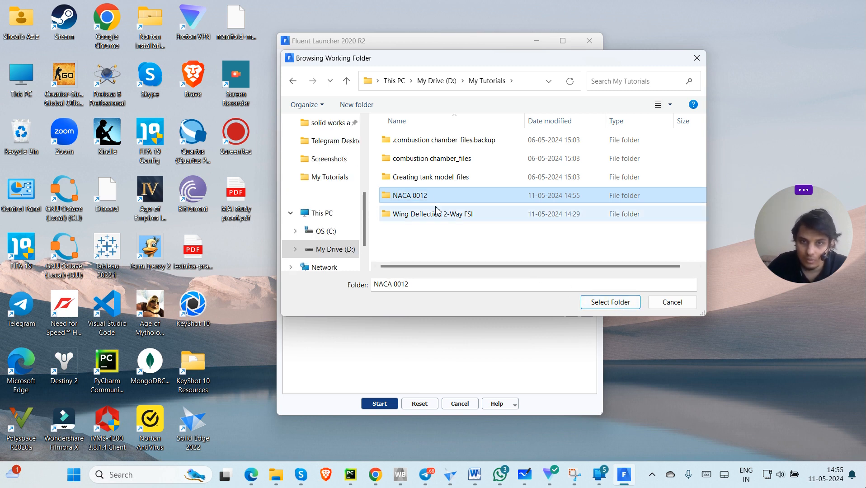
double_click(410, 196)
left_click(610, 302)
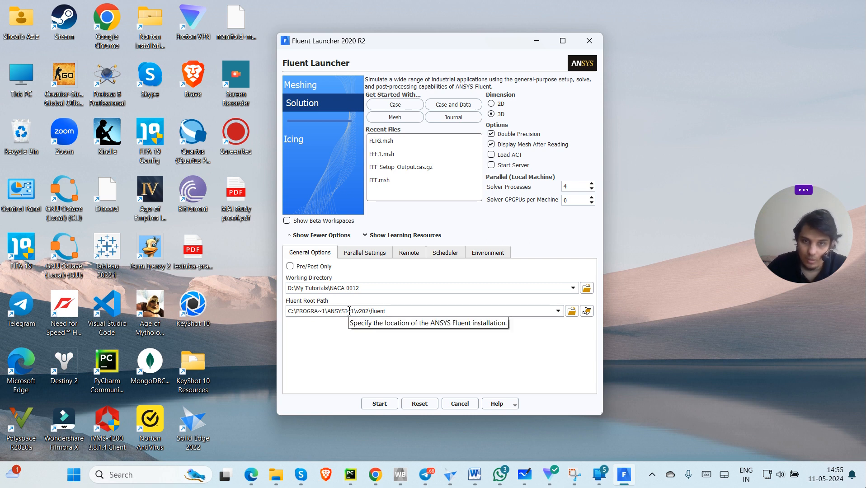
Review the launcher's parallel, remote, scheduler and environment settings, and start the 3D double-precision solver.
left_click(364, 254)
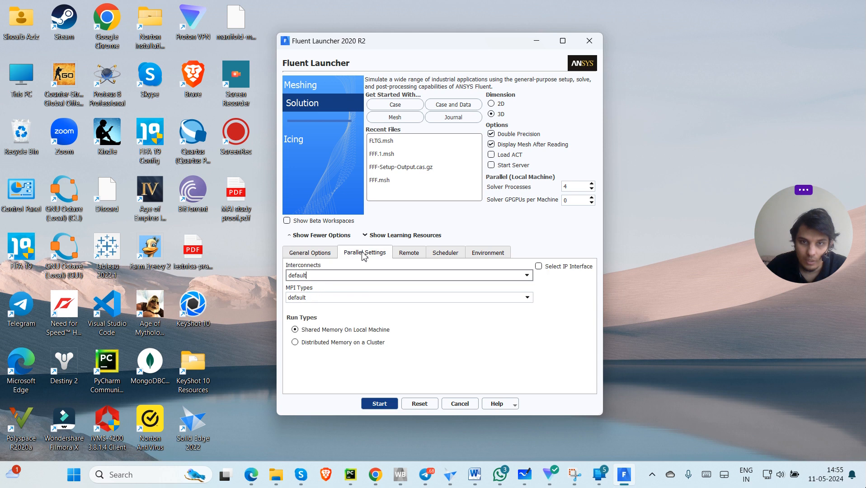
left_click(409, 253)
left_click(446, 253)
left_click(489, 258)
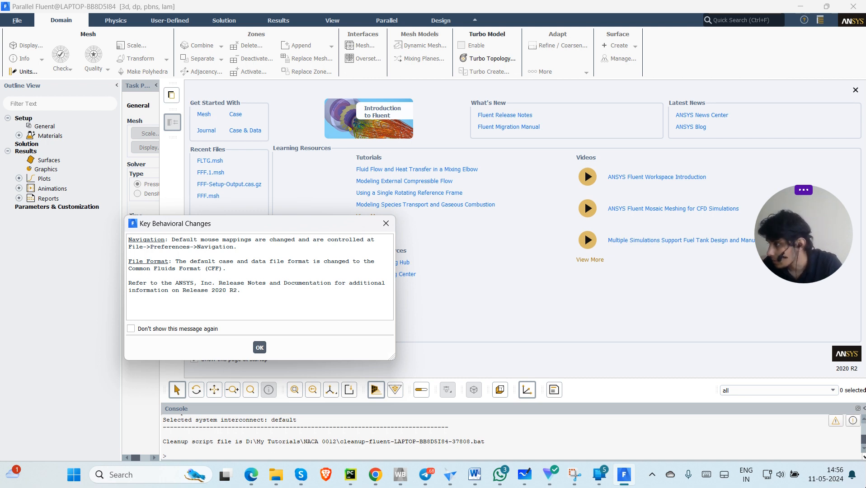
Dismiss the Key Behavioral Changes notice and the start page, and widen the task page to show all general settings.
left_click(259, 348)
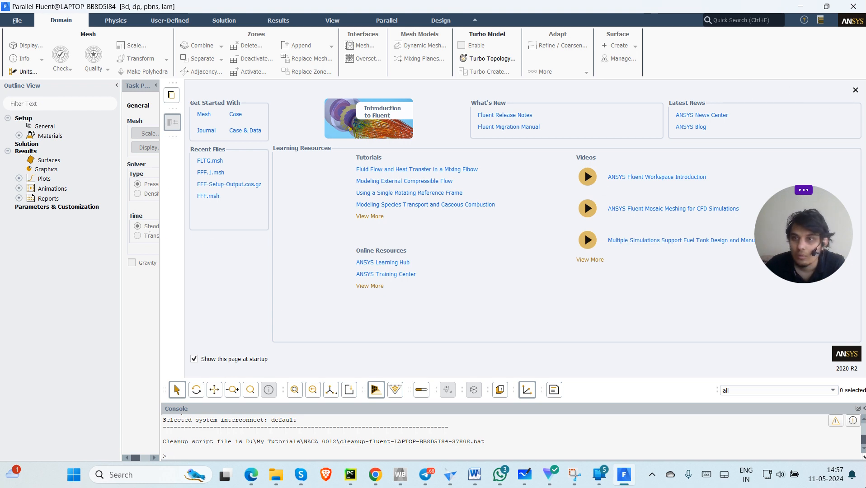
left_click(855, 90)
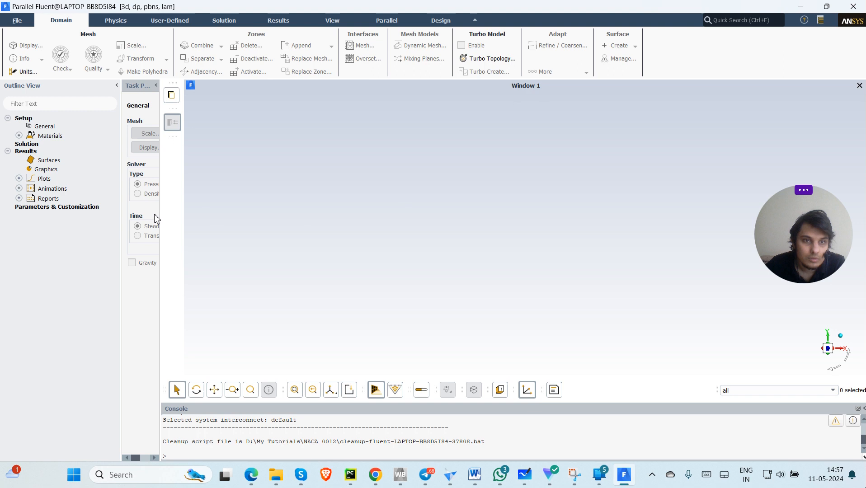
left_click_drag(160, 218, 284, 213)
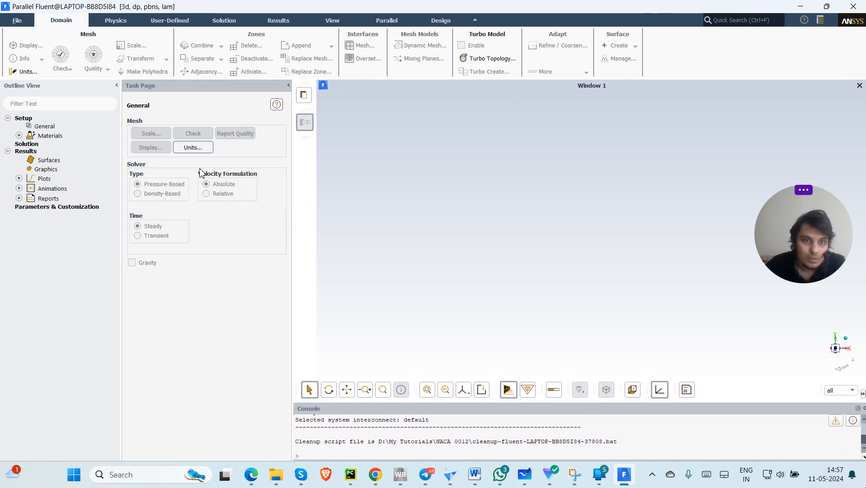
View the quantities and unit systems offered in the mesh unit settings.
left_click(193, 148)
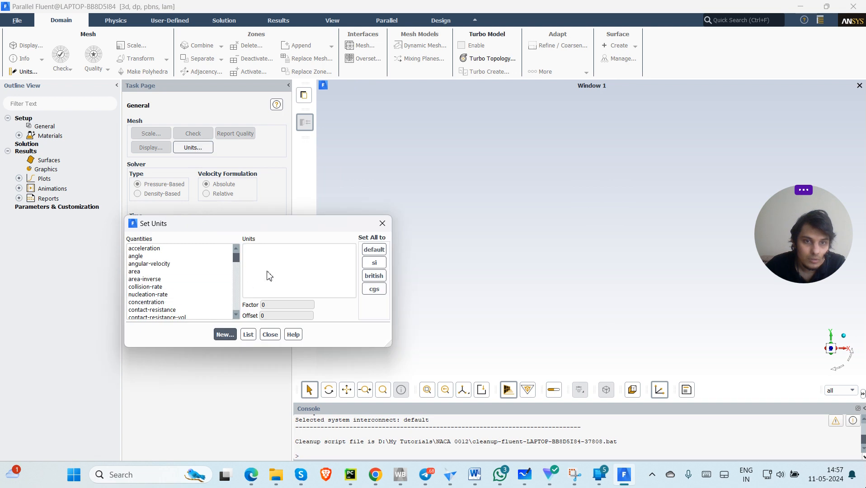
left_click(382, 224)
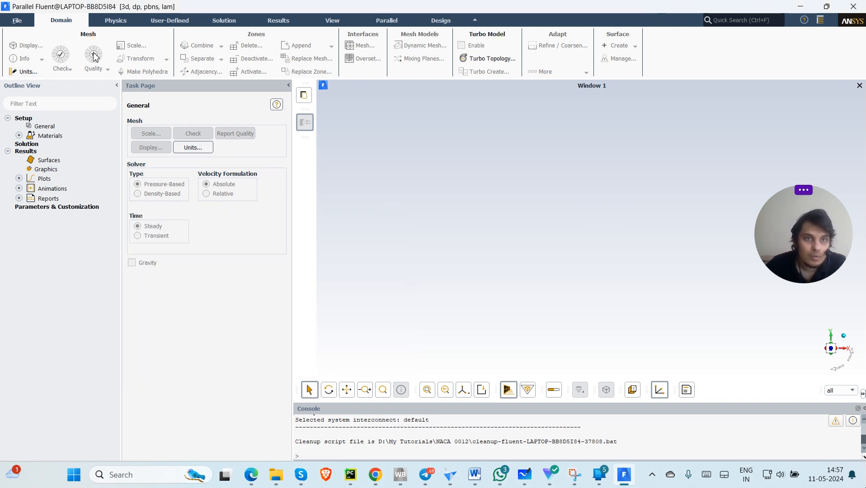
Collapse the outline view and task page to look over the file commands and graphics window, and restore both panes.
left_click(116, 85)
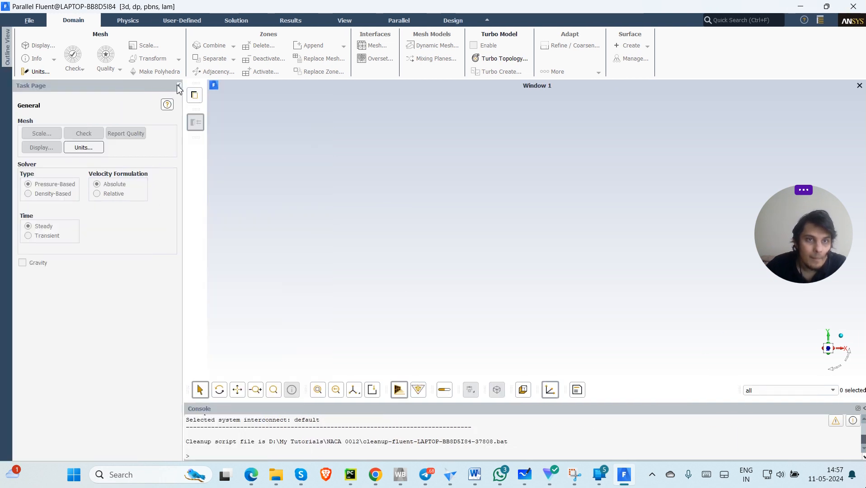
left_click(179, 85)
left_click(28, 21)
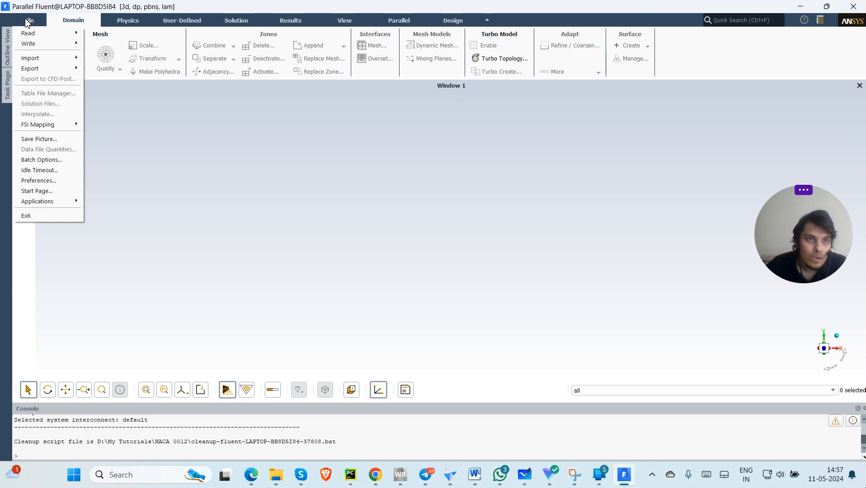
left_click(134, 131)
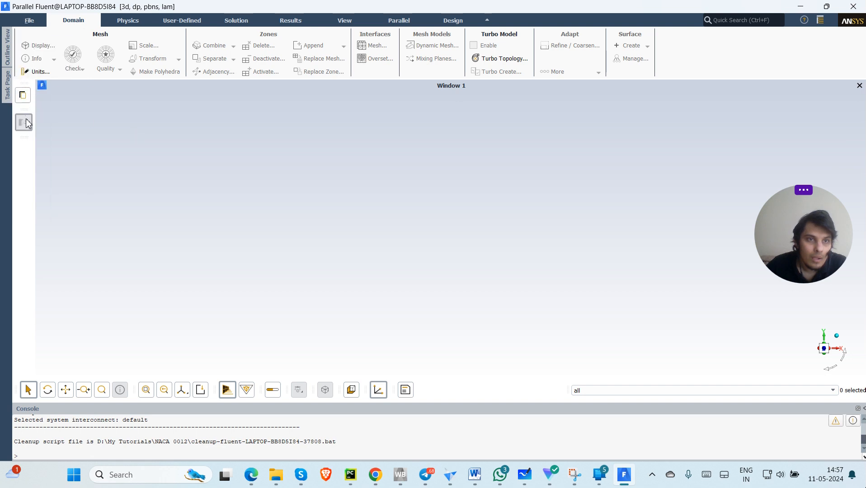
left_click(23, 95)
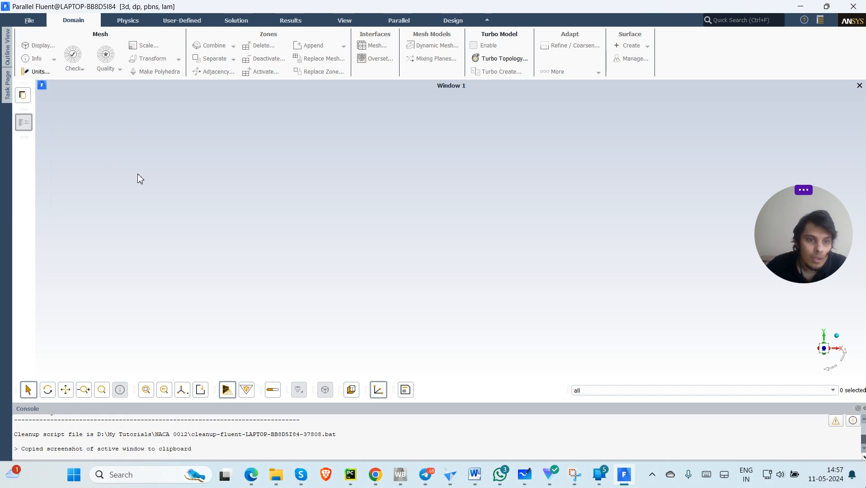
left_click(9, 55)
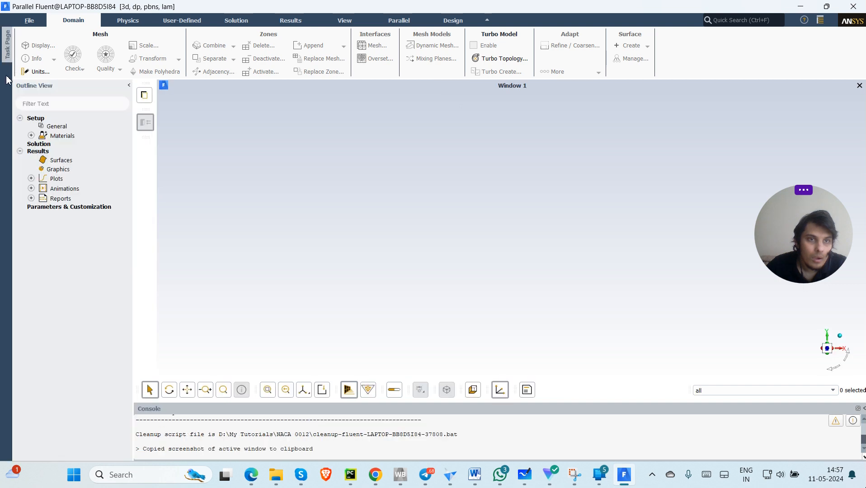
left_click(6, 49)
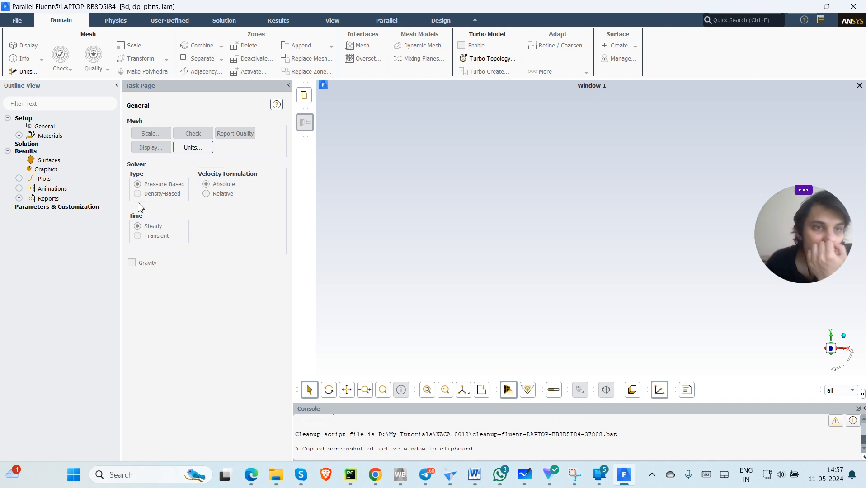
Expand the materials in the outline, and examine the unit quantities and the physics and domain commands.
left_click(19, 135)
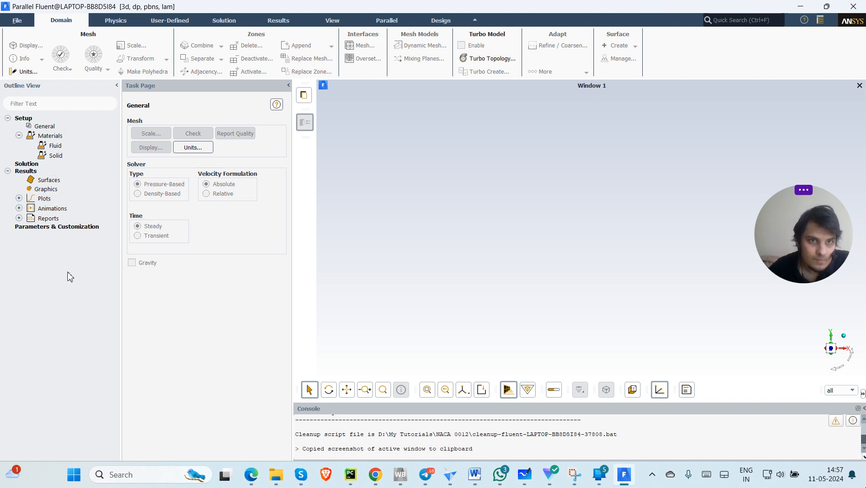
left_click(23, 69)
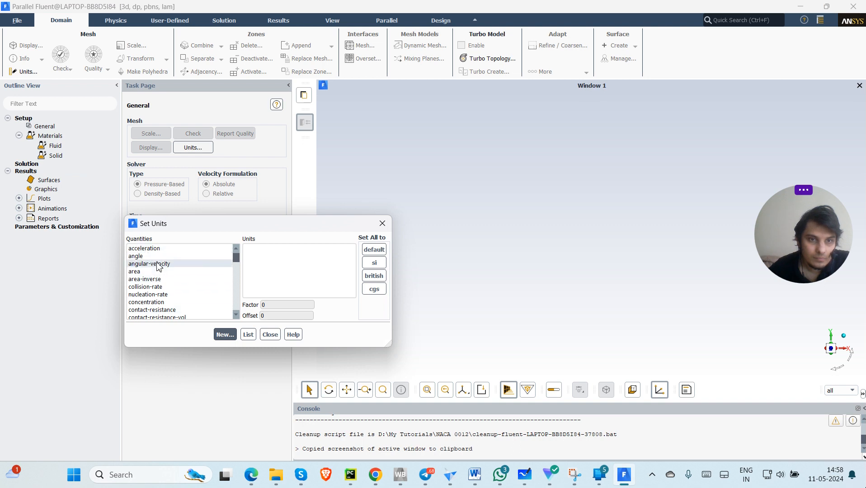
scroll(156, 275, "down", 6)
scroll(156, 275, "up", 6)
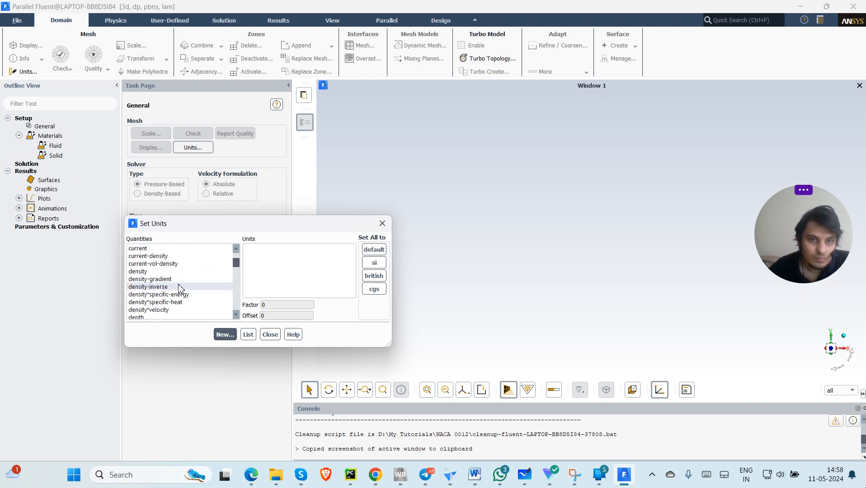
left_click(382, 224)
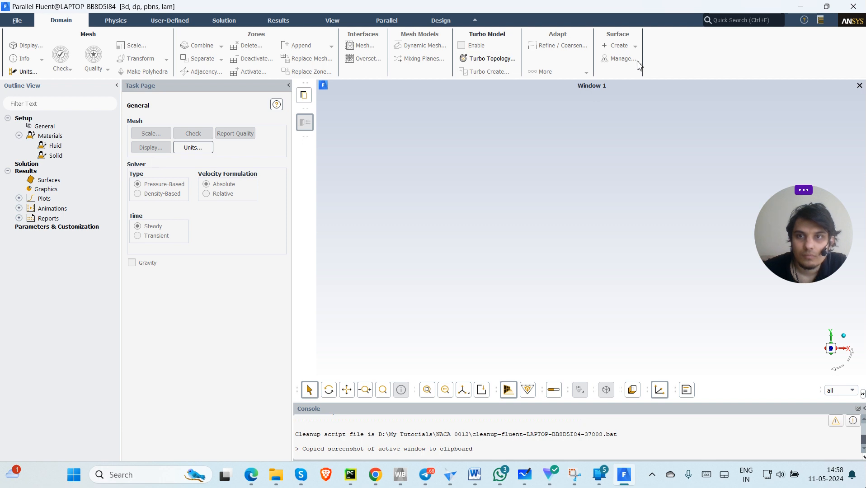
left_click(121, 24)
left_click(64, 19)
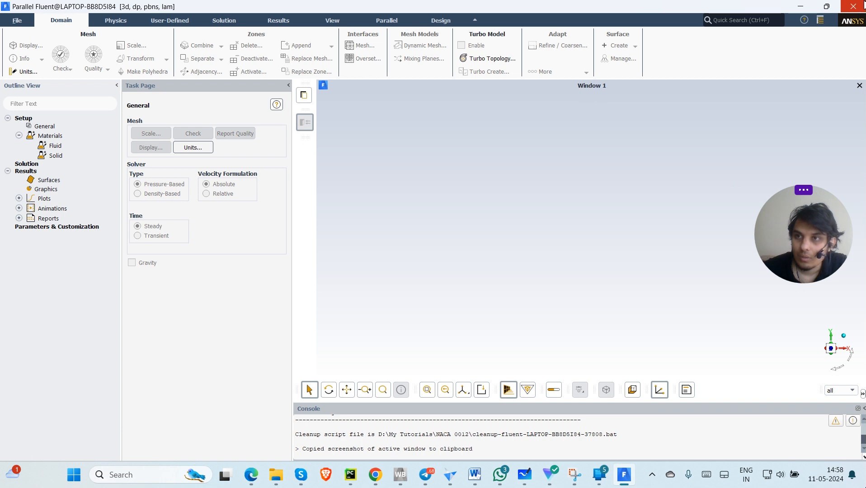
Quit Fluent and confirm the exit.
left_click(853, 7)
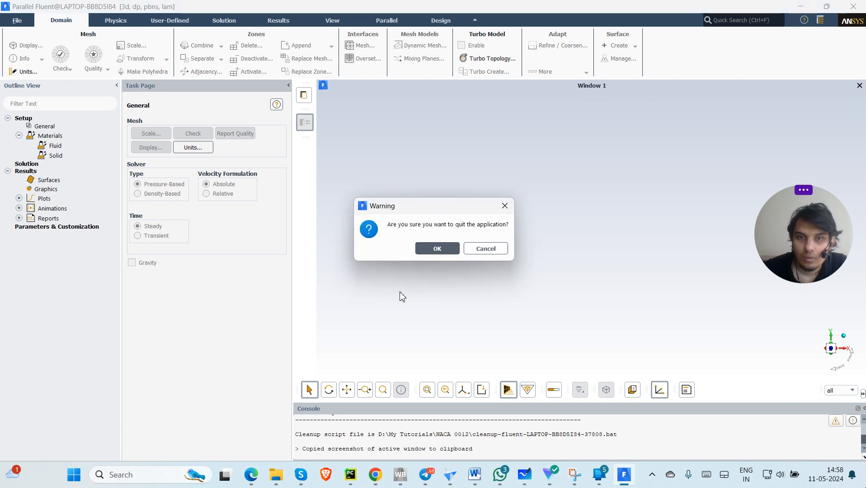
left_click(447, 250)
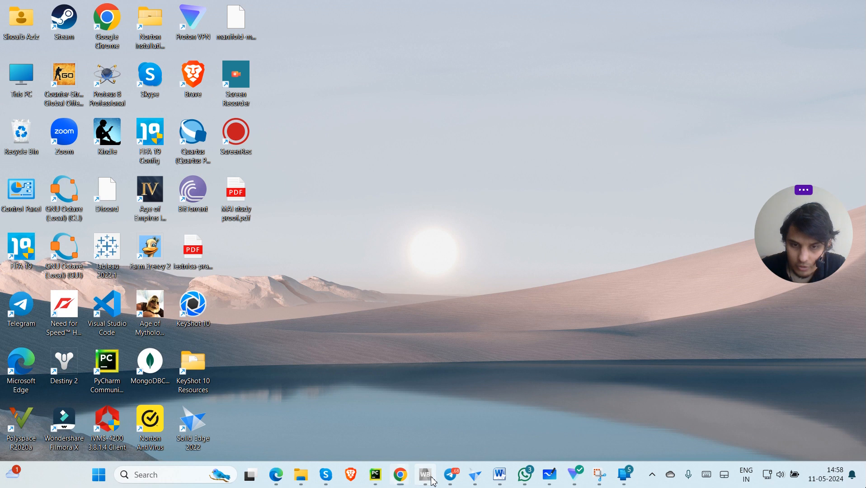
Switch to the combustion chamber project in Workbench and add a Fluent (with Fluent Meshing) system below the external model in the project schematic.
left_click(425, 475)
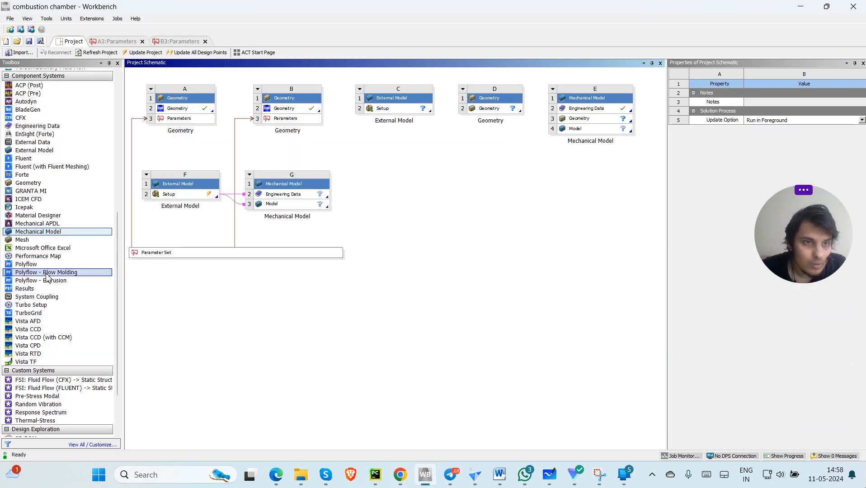
left_click(68, 240)
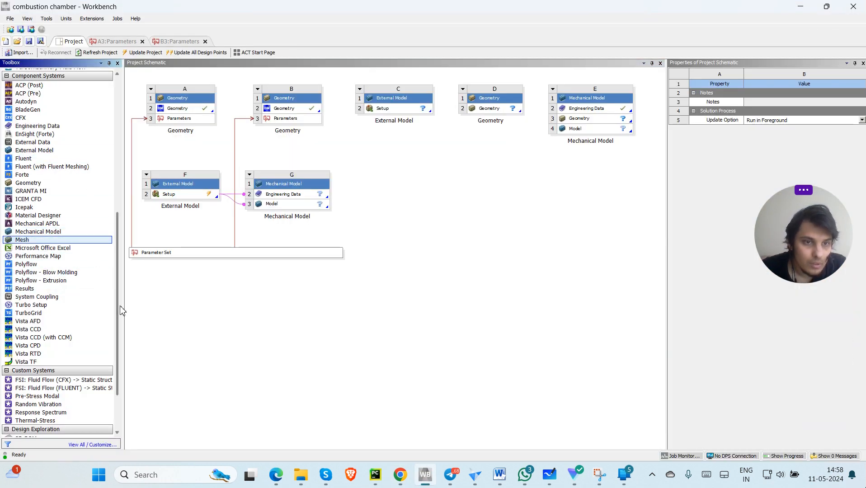
left_click_drag(118, 308, 97, 89)
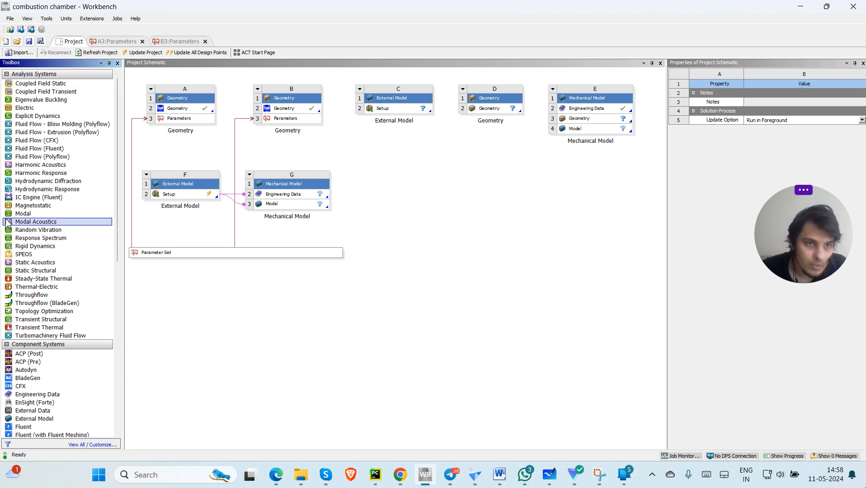
scroll(57, 334, "down", 2)
scroll(57, 334, "down", 2)
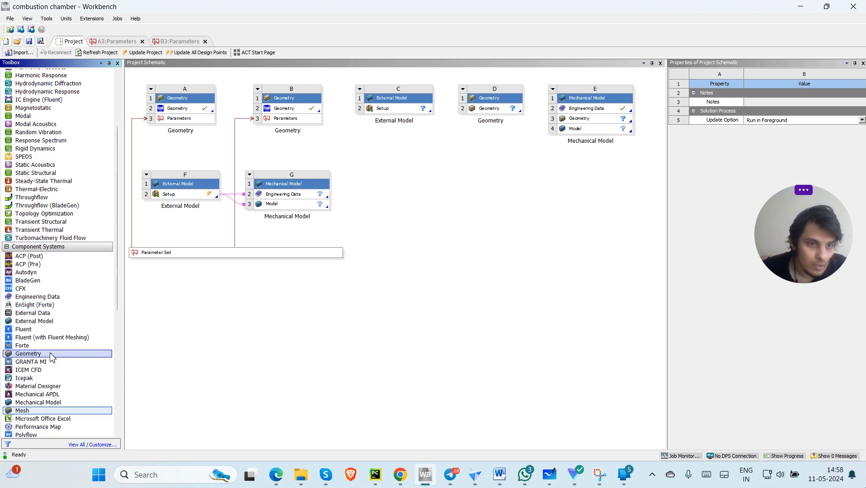
left_click_drag(63, 339, 418, 209)
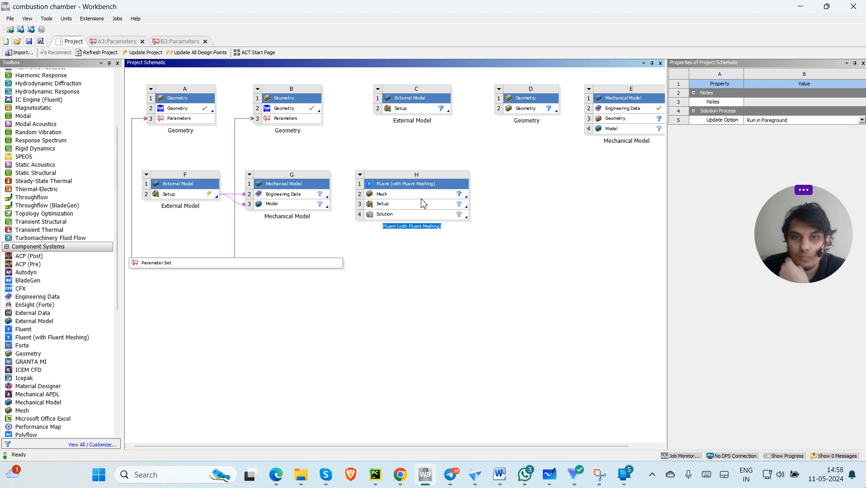
left_click(398, 196)
left_click(412, 186)
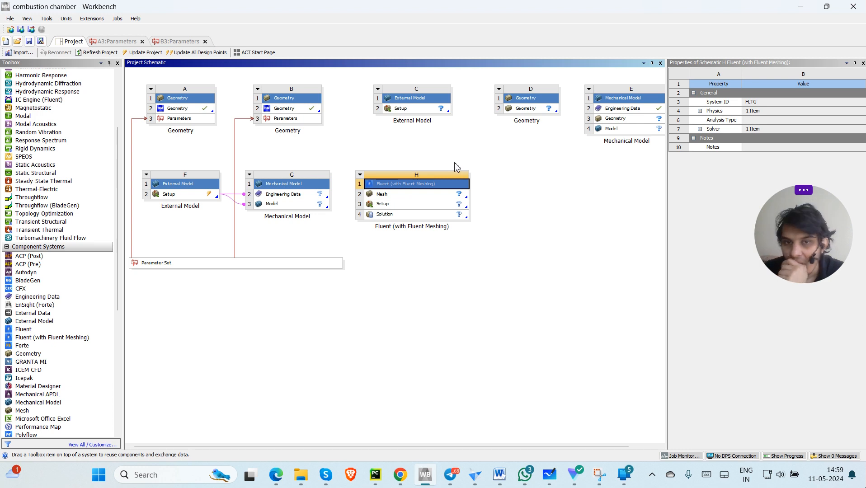
Edit the Mesh cell of the Fluent (with Fluent Meshing) system, start Fluent with 4 solver processes, and dismiss the Key Behavioral Changes message.
left_click(406, 197)
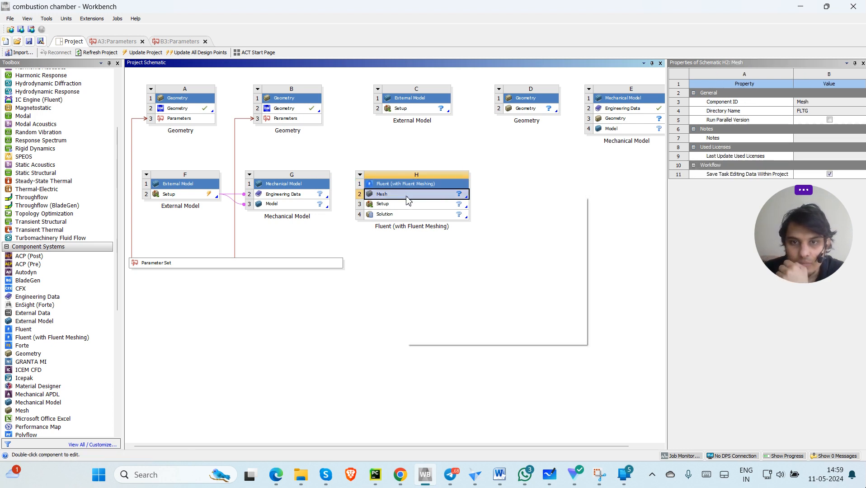
right_click(408, 198)
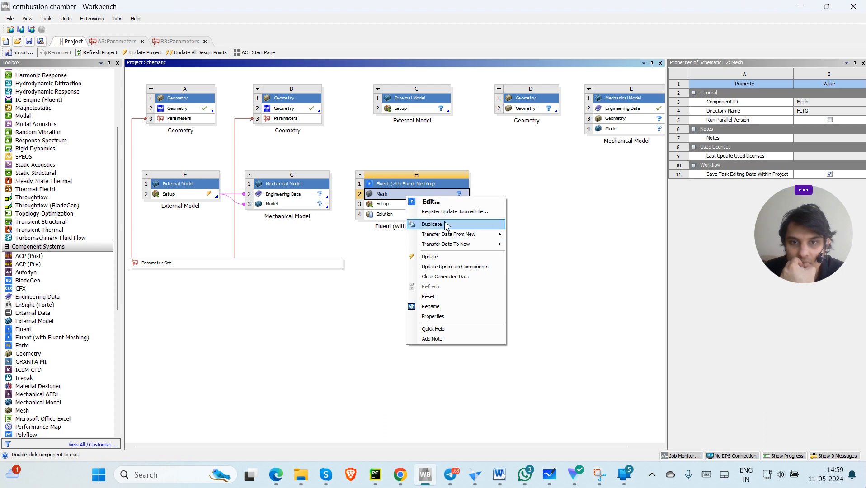
left_click(429, 202)
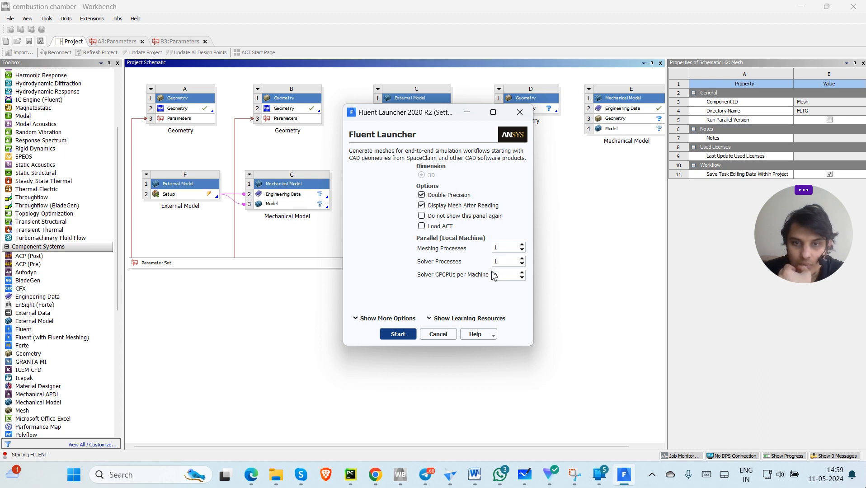
double_click(507, 262)
type("4")
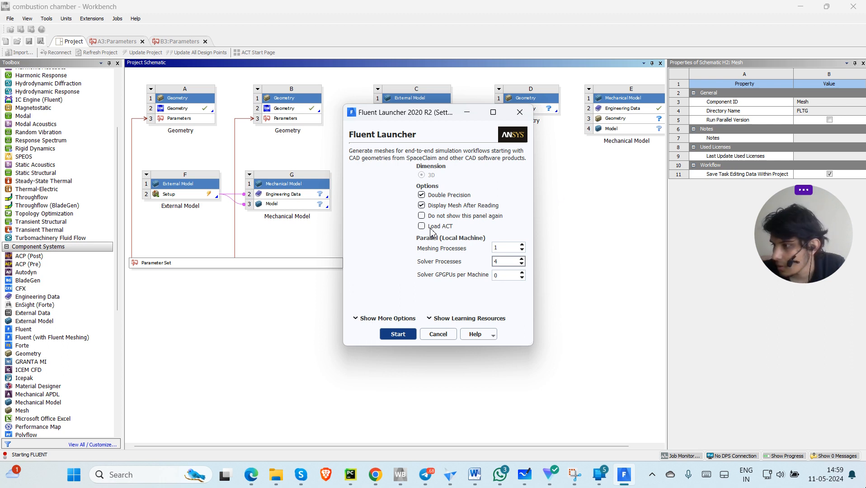
left_click(404, 338)
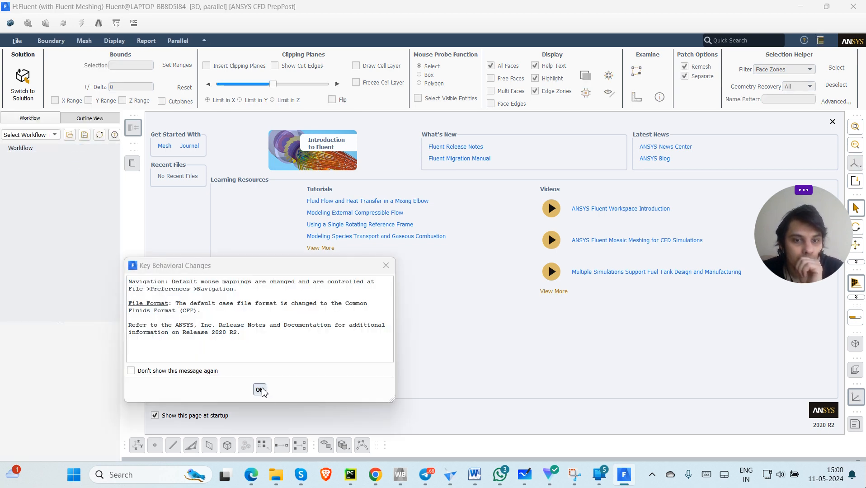
left_click(260, 389)
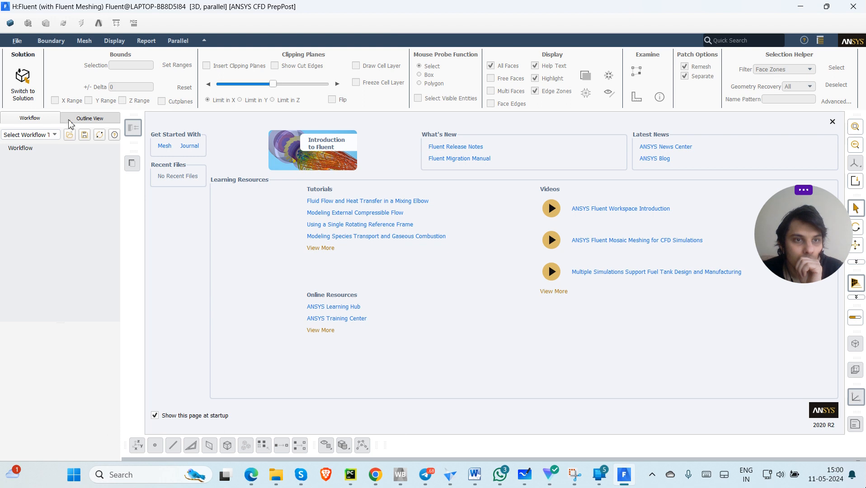
Select the Watertight Geometry workflow, widen the workflow pane, and set the geometry import units to m.
left_click(53, 135)
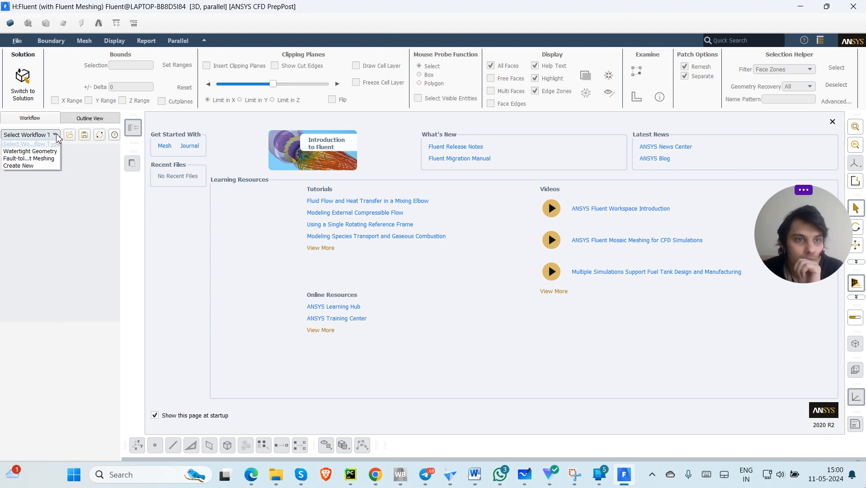
left_click(39, 154)
left_click(48, 159)
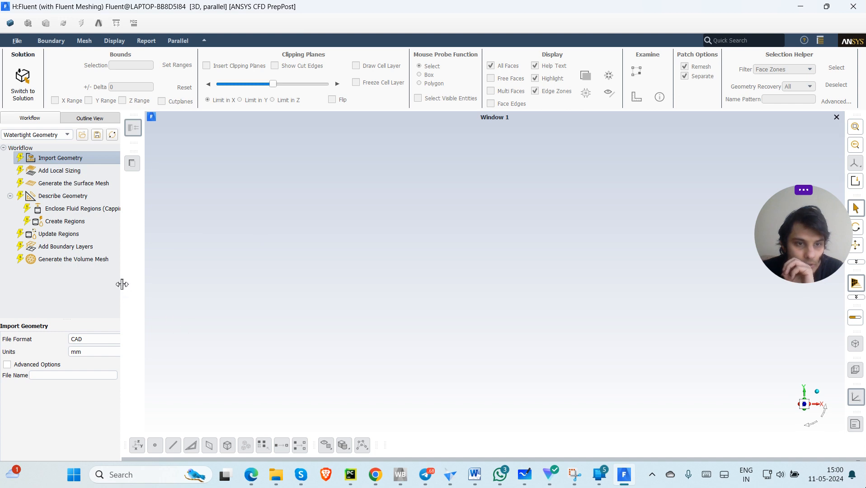
left_click_drag(120, 284, 184, 288)
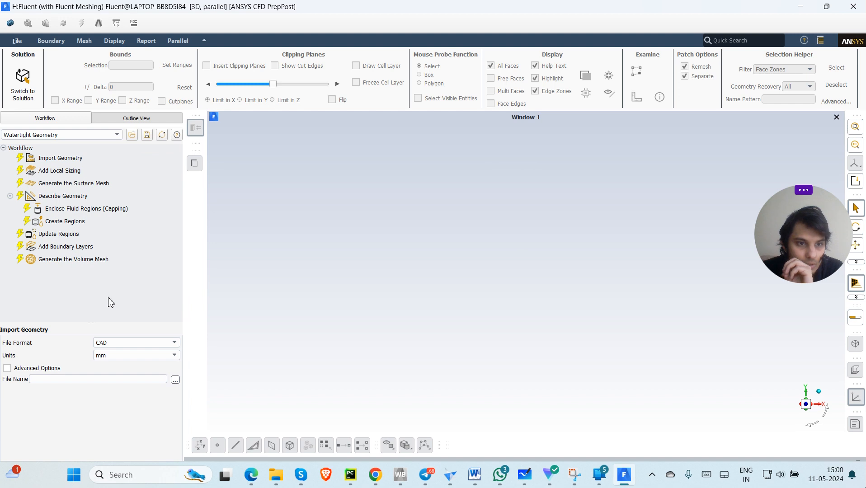
left_click(165, 358)
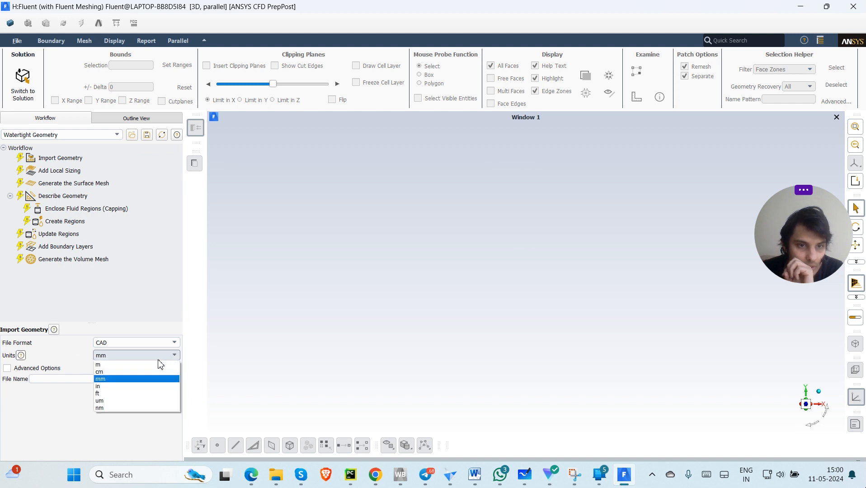
left_click(121, 368)
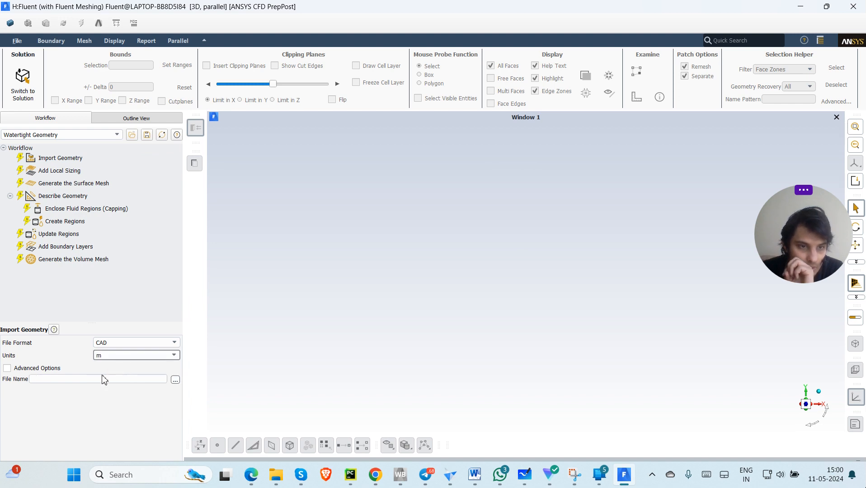
Browse the C: drive and its Program Files folder for a CAD geometry file to import.
left_click(175, 380)
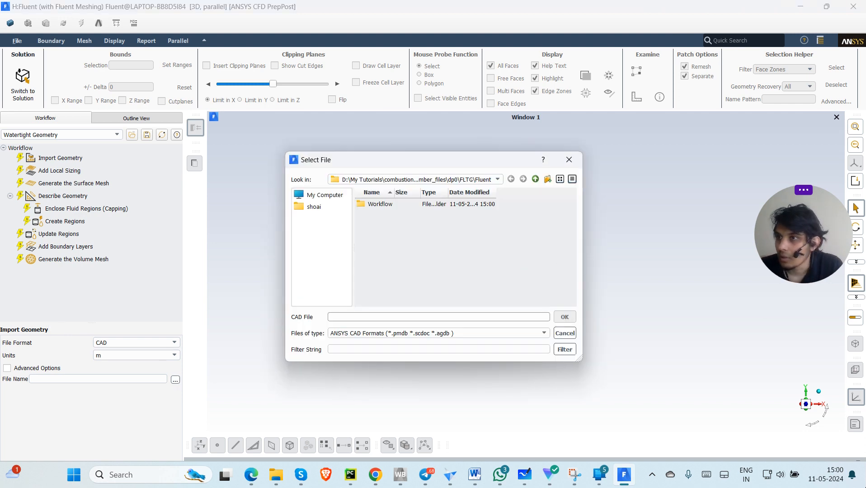
key("alt+Tab")
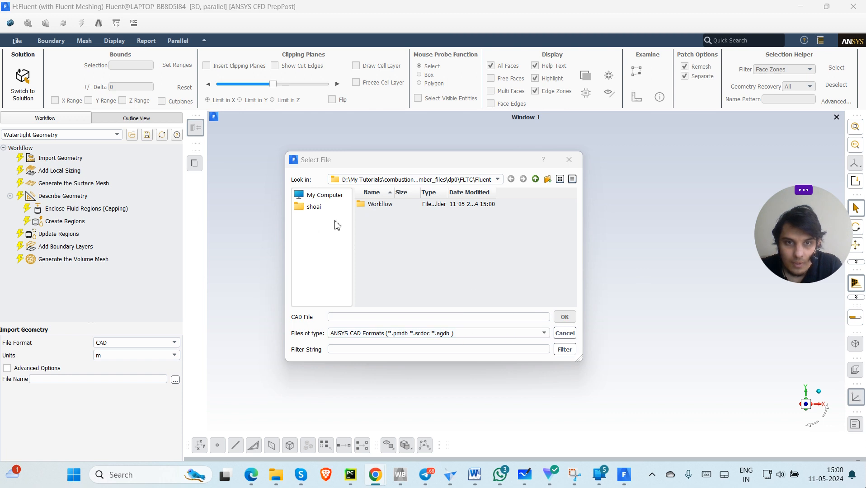
left_click(341, 198)
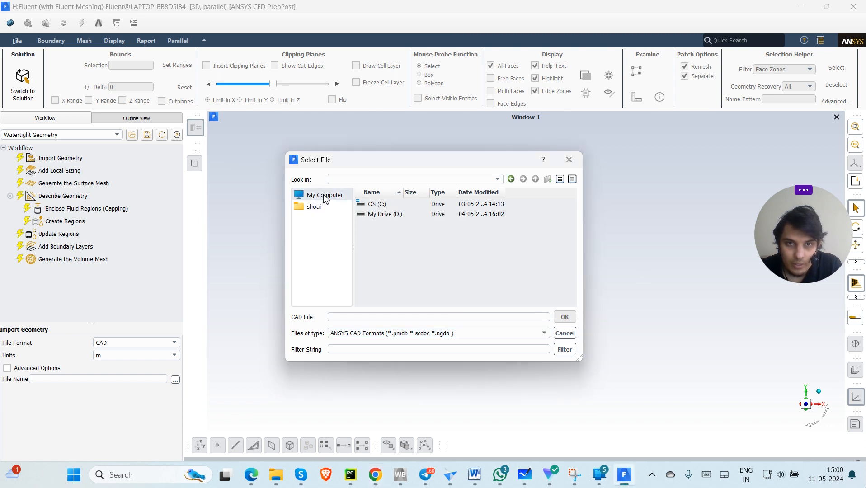
double_click(391, 204)
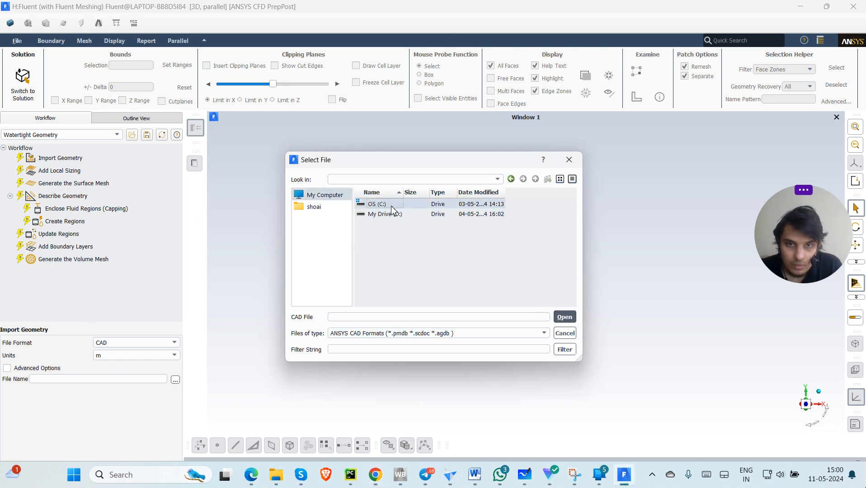
scroll(406, 254, "down", 1)
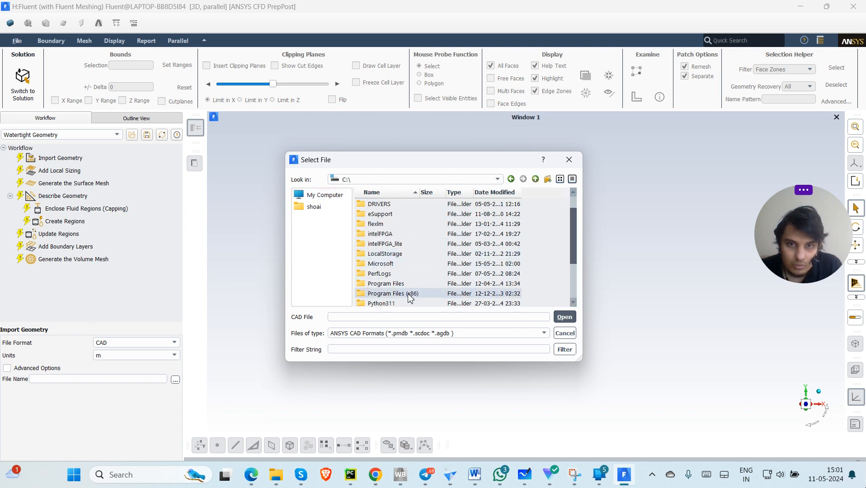
double_click(398, 284)
scroll(401, 246, "down", 4)
scroll(402, 253, "up", 4)
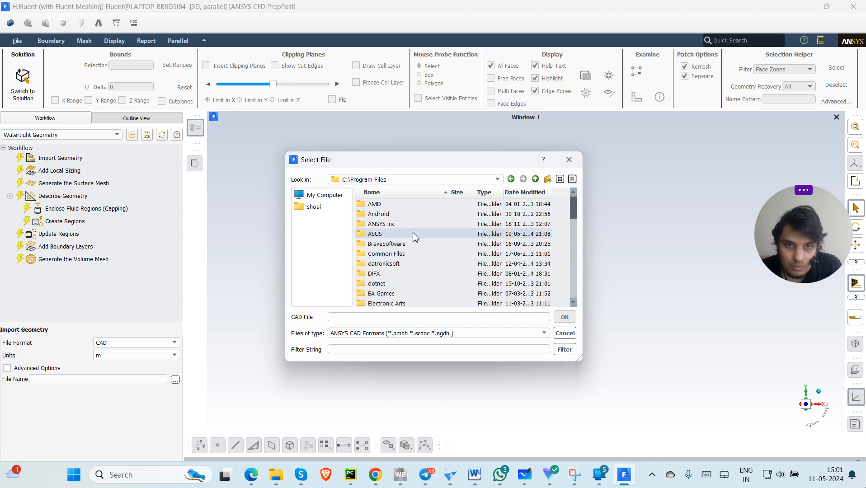
left_click(319, 197)
left_click(393, 214)
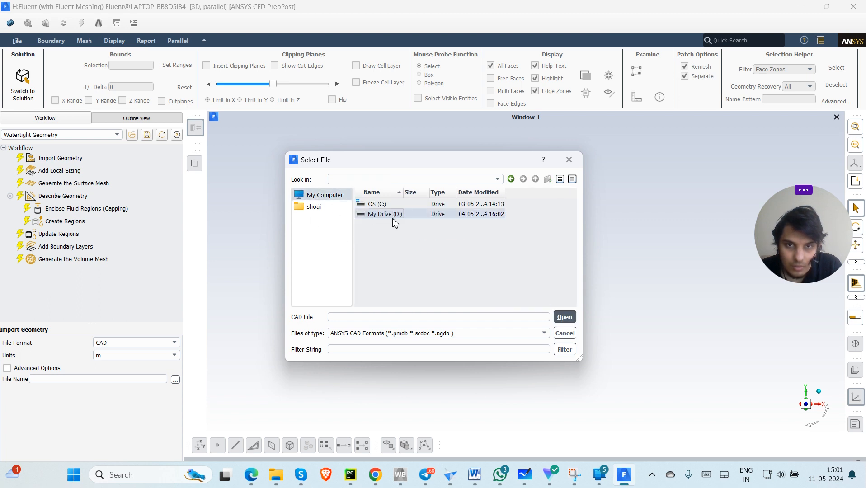
double_click(393, 203)
scroll(407, 244, "down", 3)
scroll(408, 247, "up", 3)
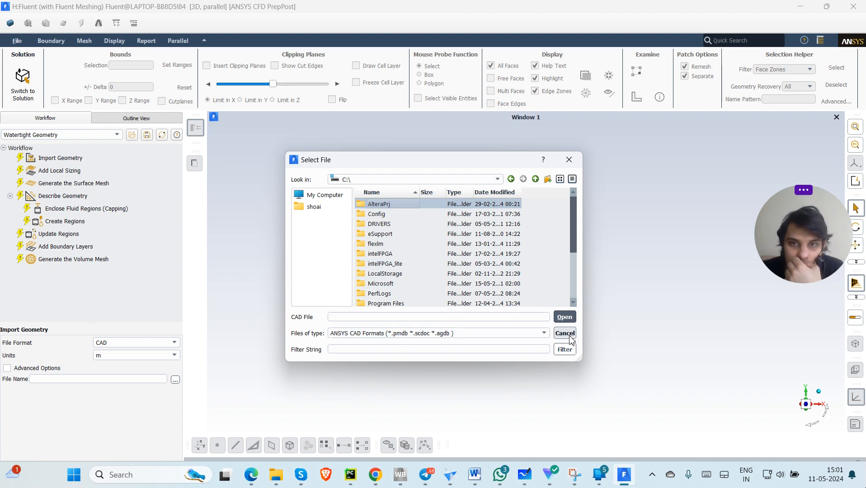
Import the CAD geometry airfoil_8_te.scdoc from the Downloads folder.
left_click(315, 207)
scroll(457, 262, "down", 10)
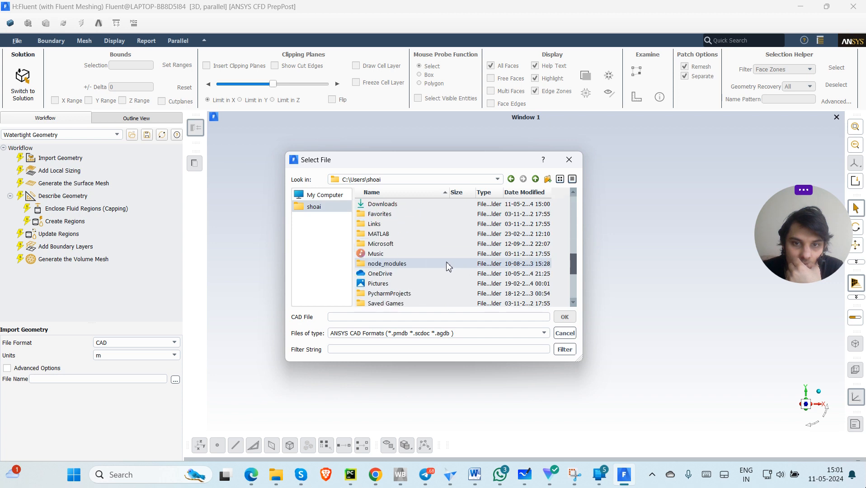
scroll(446, 267, "down", 1)
scroll(447, 266, "up", 2)
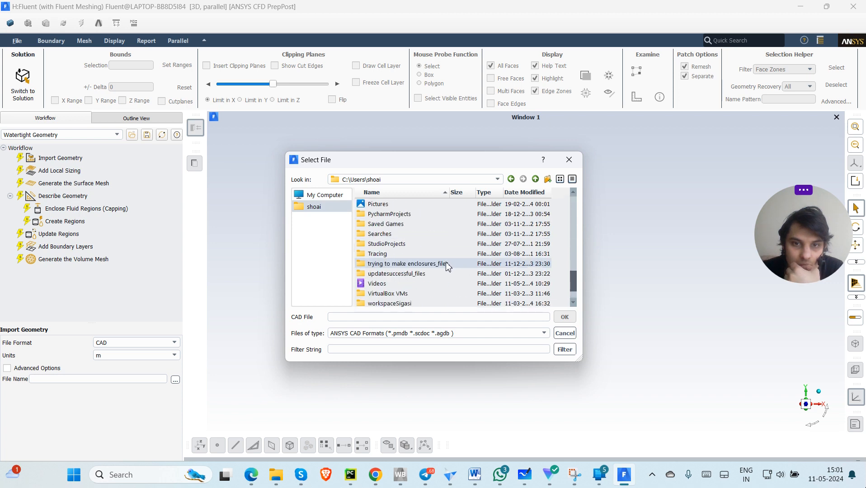
scroll(447, 275, "up", 2)
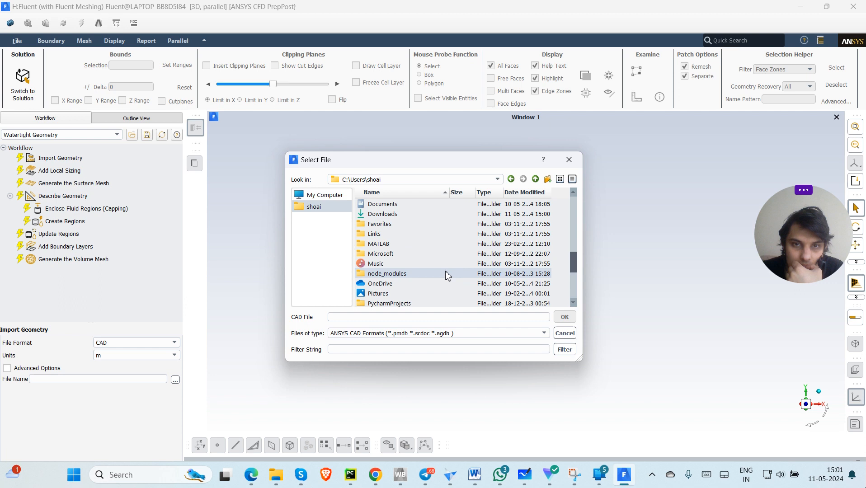
left_click(389, 216)
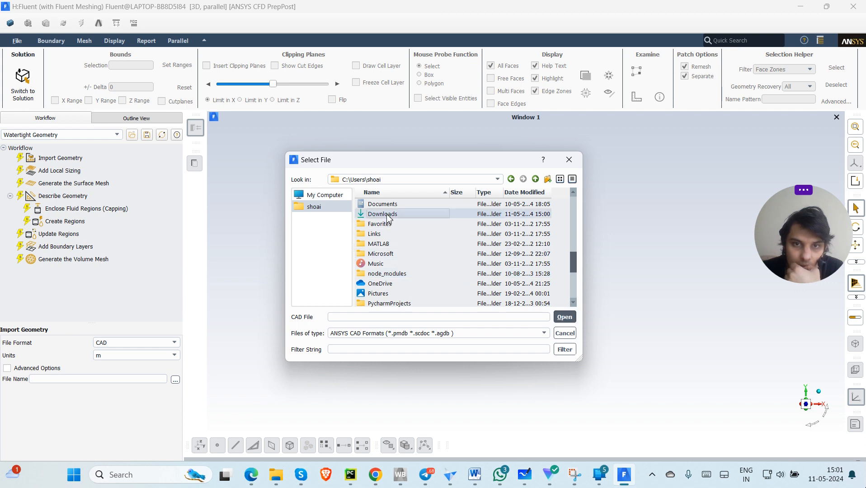
double_click(430, 216)
scroll(432, 256, "down", 8)
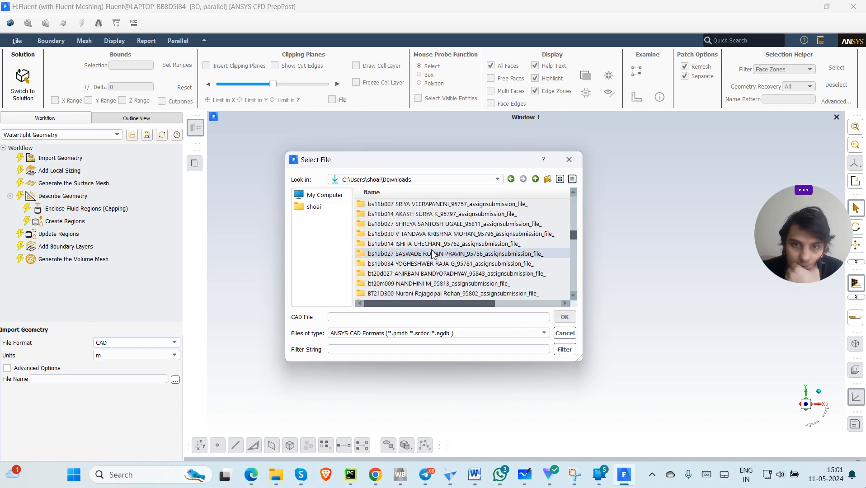
scroll(433, 258, "down", 5)
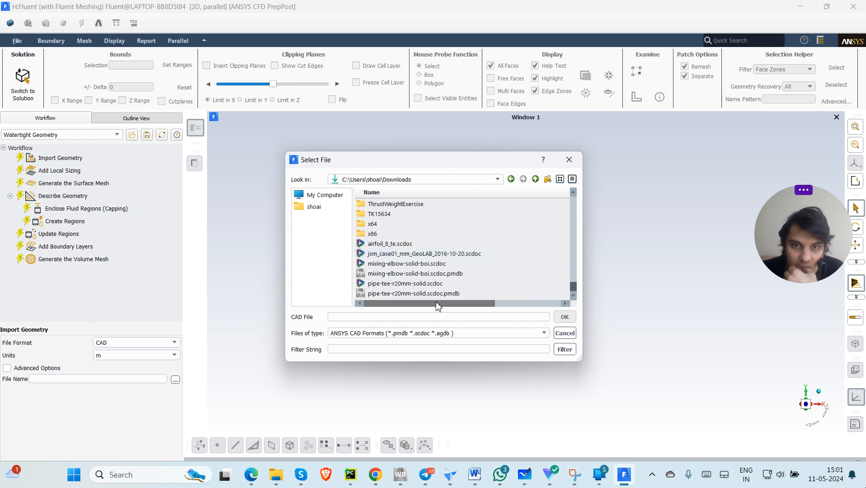
left_click(392, 244)
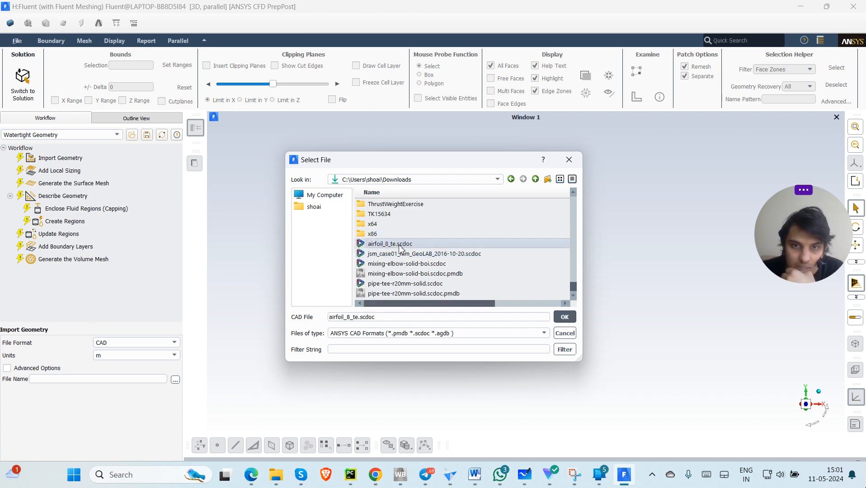
left_click(565, 317)
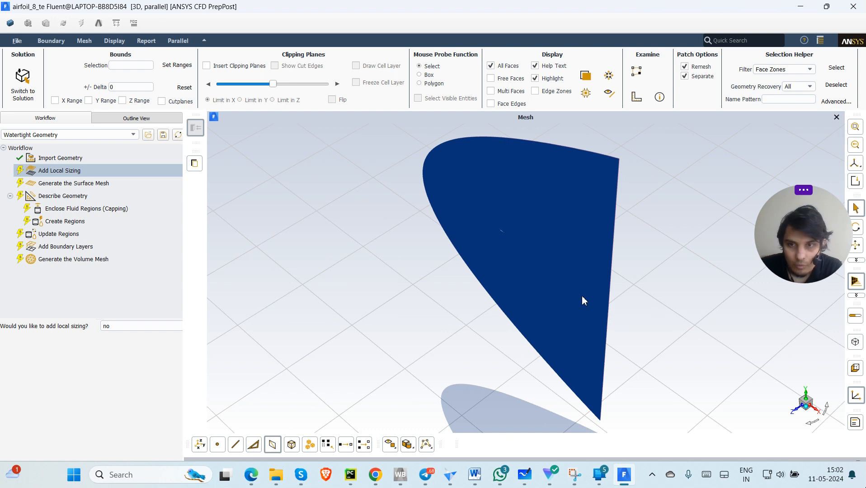
left_click(603, 479)
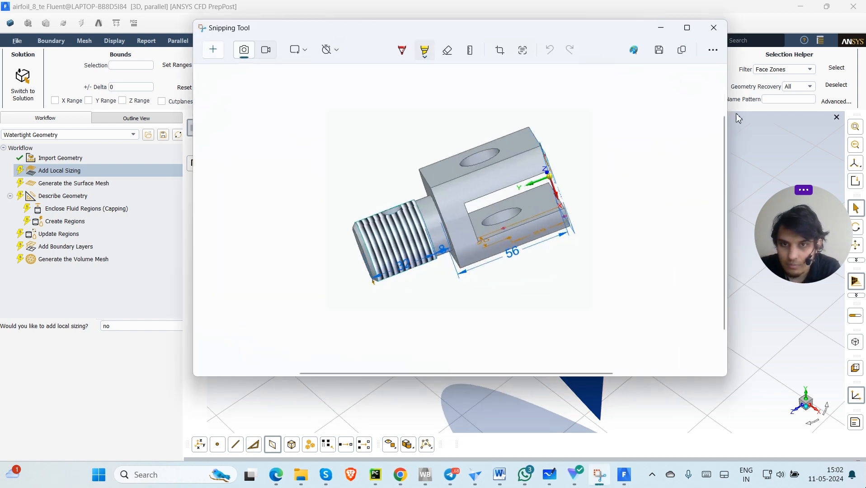
left_click(714, 27)
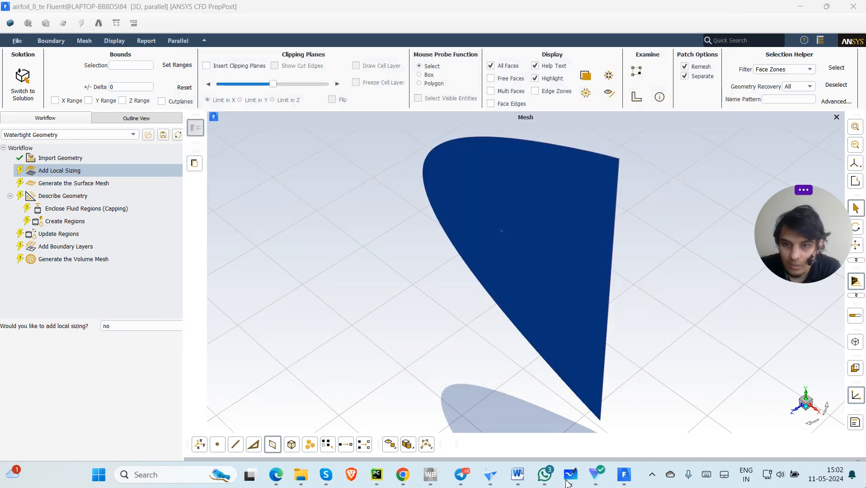
Close the Microsoft Whiteboard and WhatsApp windows running in the background.
mouse_move(596, 483)
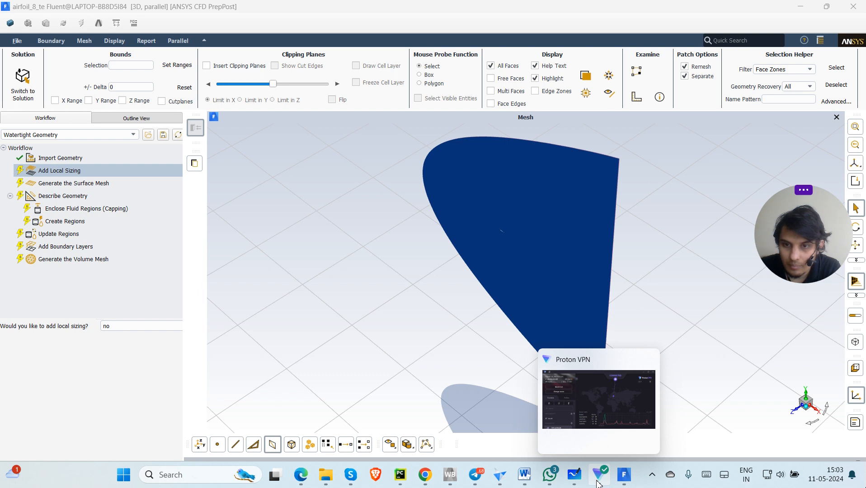
left_click(574, 475)
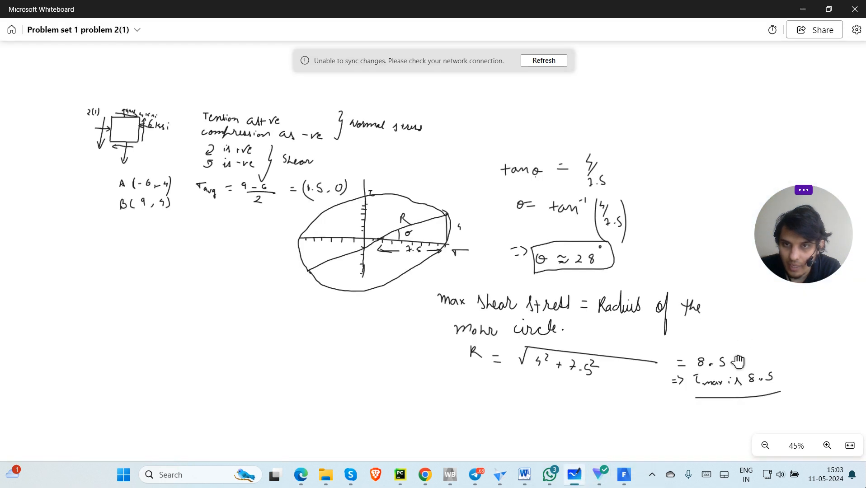
left_click(855, 10)
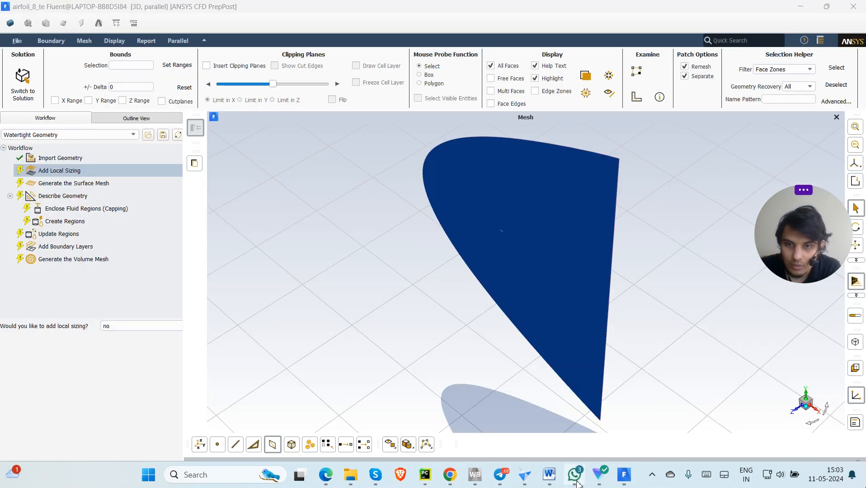
left_click(575, 474)
left_click(854, 7)
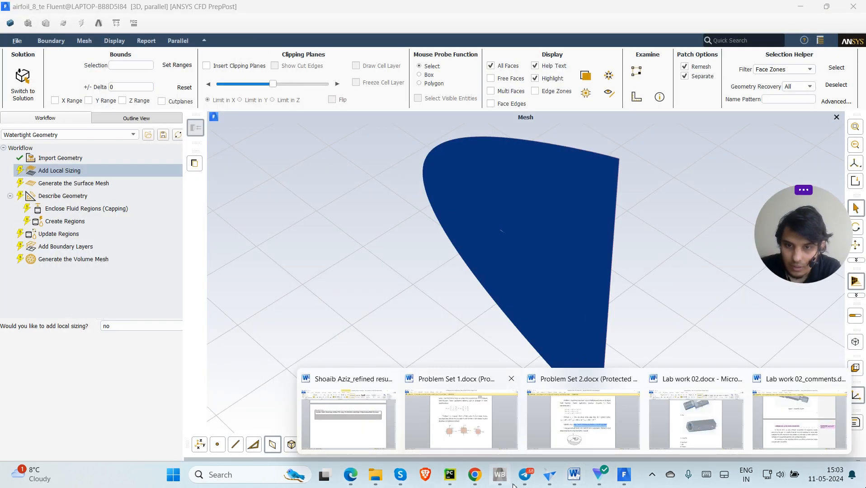
mouse_move(550, 482)
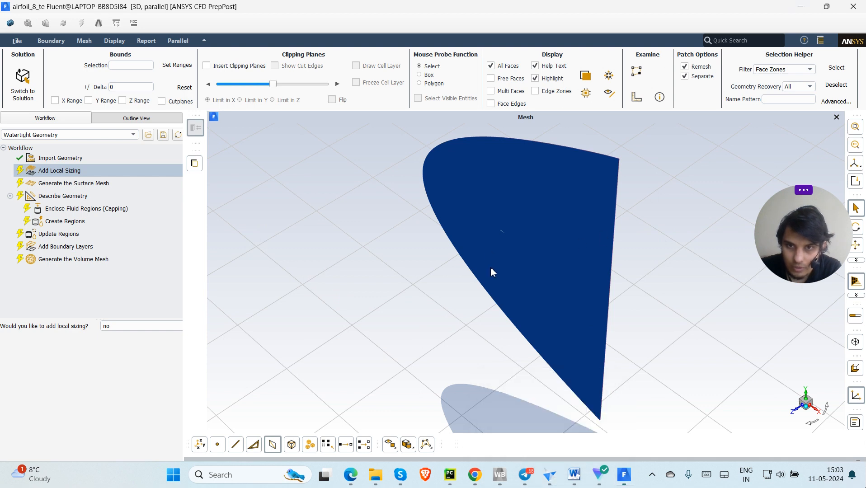
Enable local sizing for the imported airfoil geometry and name the size control airfoil-max.
left_click_drag(491, 267, 566, 248)
middle_click_drag(564, 245, 563, 240)
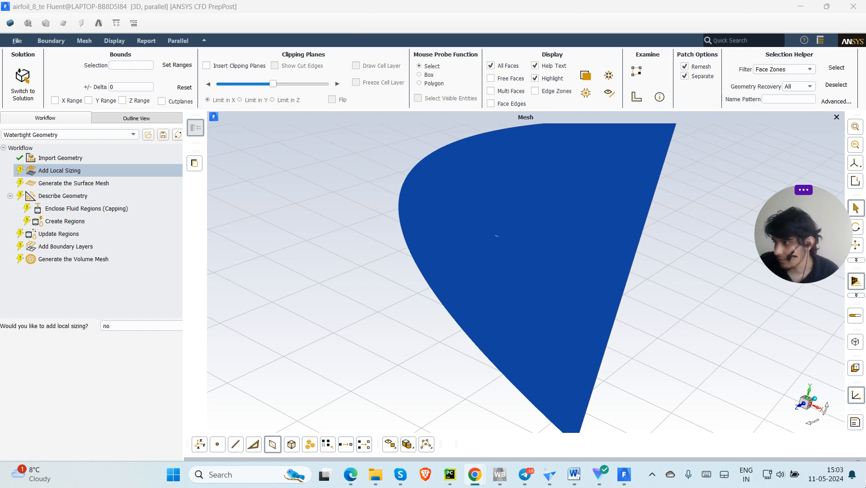
left_click(162, 326)
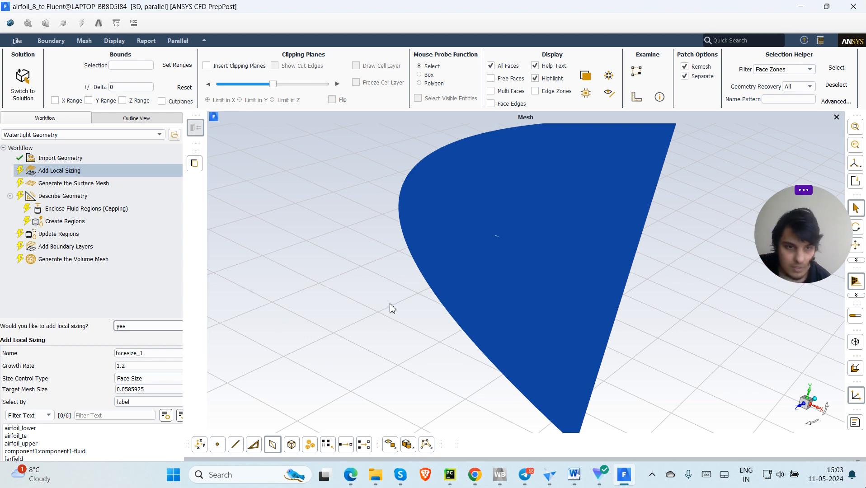
left_click(122, 353)
double_click(126, 353)
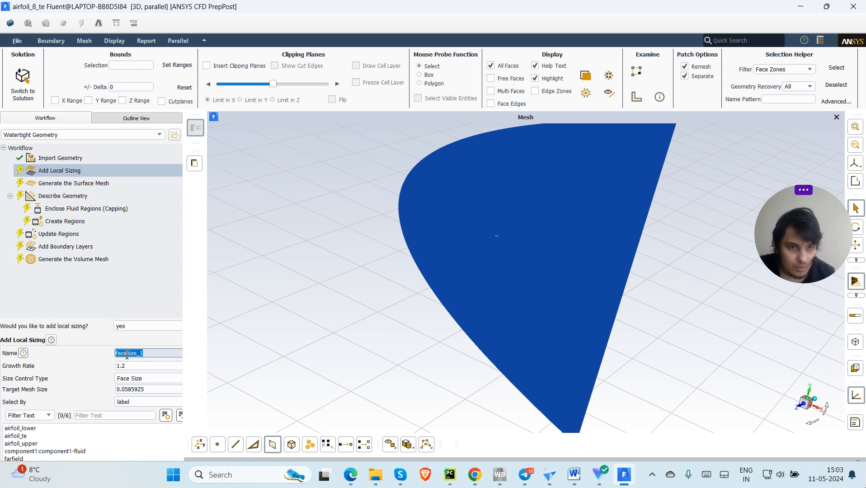
type("airfoil-max")
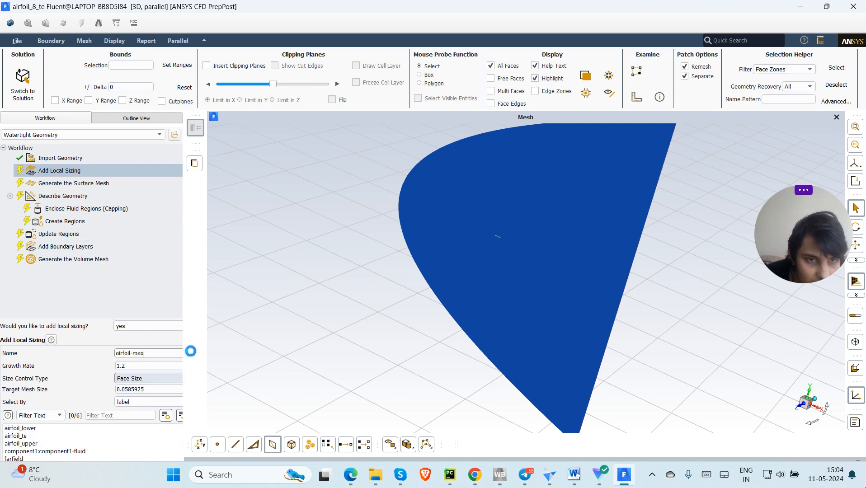
Widen the workflow pane, keep Face Size as the size control type, and select the airfoil_lower and airfoil_upper labels.
left_click_drag(183, 293, 293, 266)
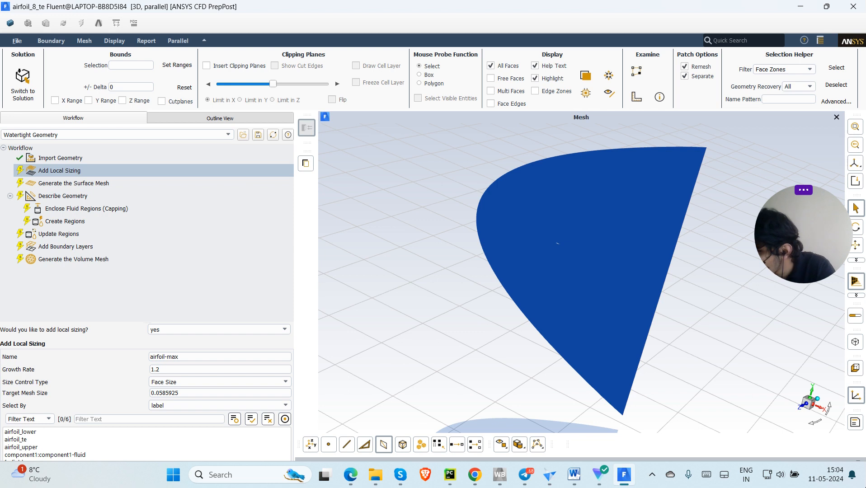
left_click(222, 383)
left_click(208, 392)
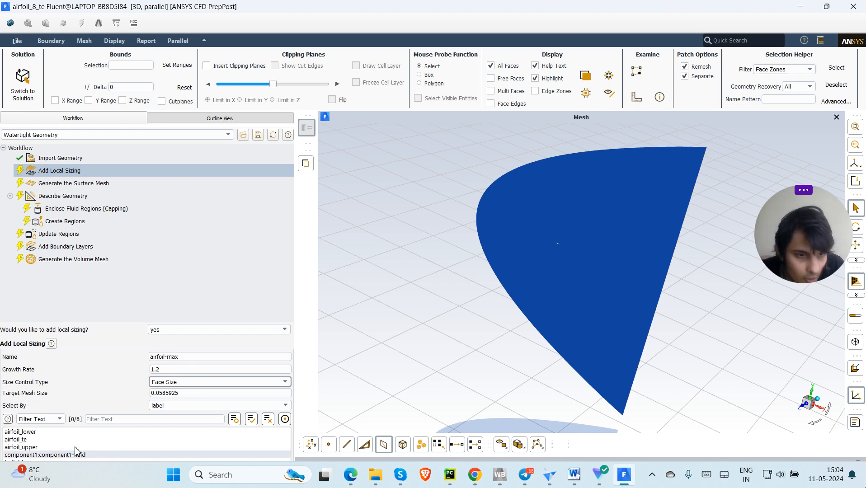
left_click(46, 432)
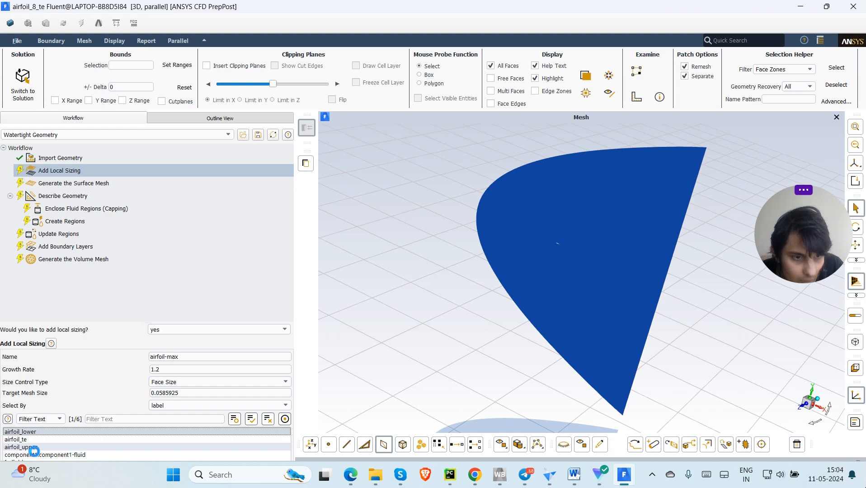
left_click(35, 447)
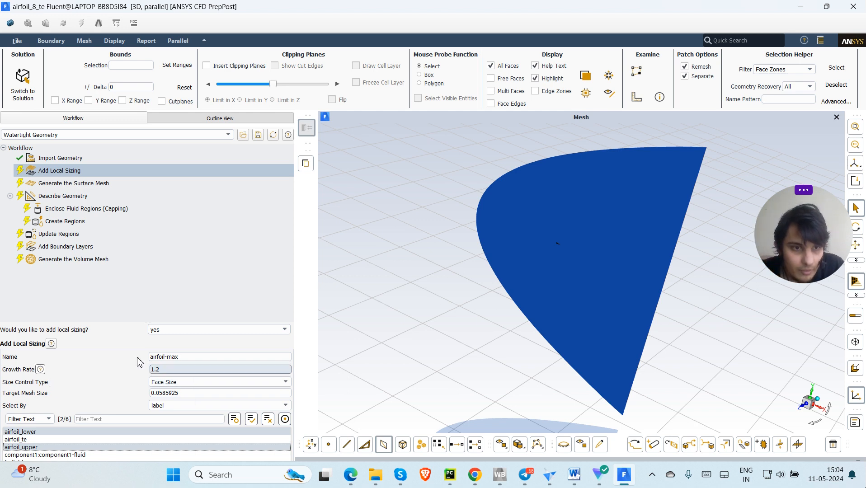
Set the target mesh size of the airfoil-max sizing to 0.015.
left_click(173, 394)
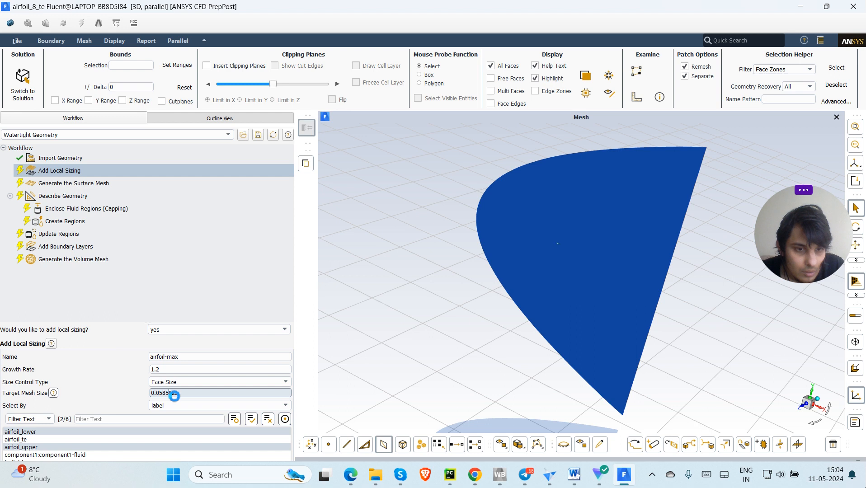
left_click_drag(179, 393, 150, 393)
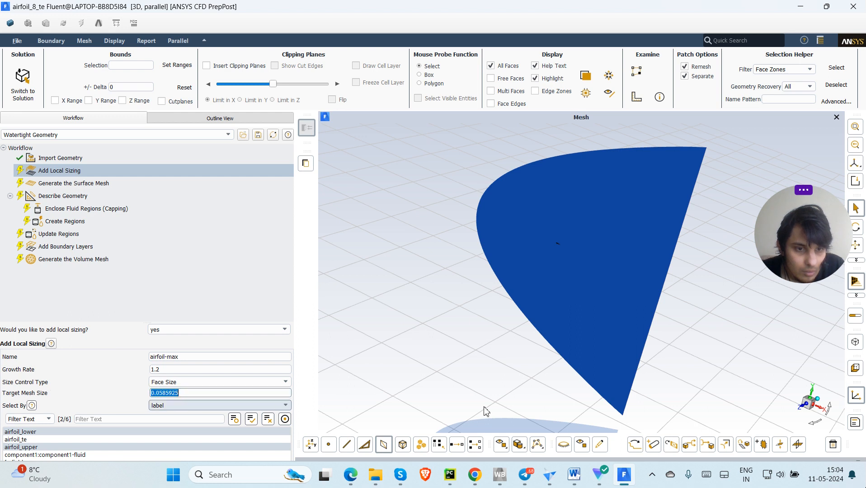
key("BackSpace")
type("0")
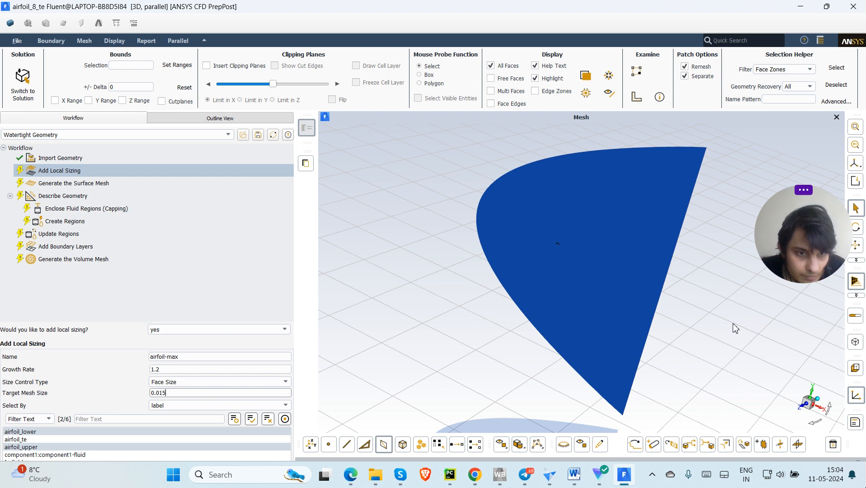
type(".015")
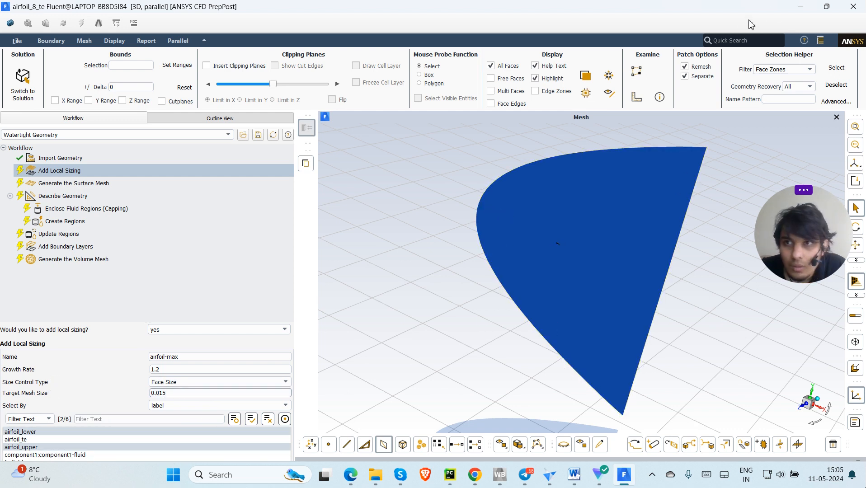
Restore the Fluent window to a smaller size and add the airfoil-max local sizing to the workflow.
left_click(828, 8)
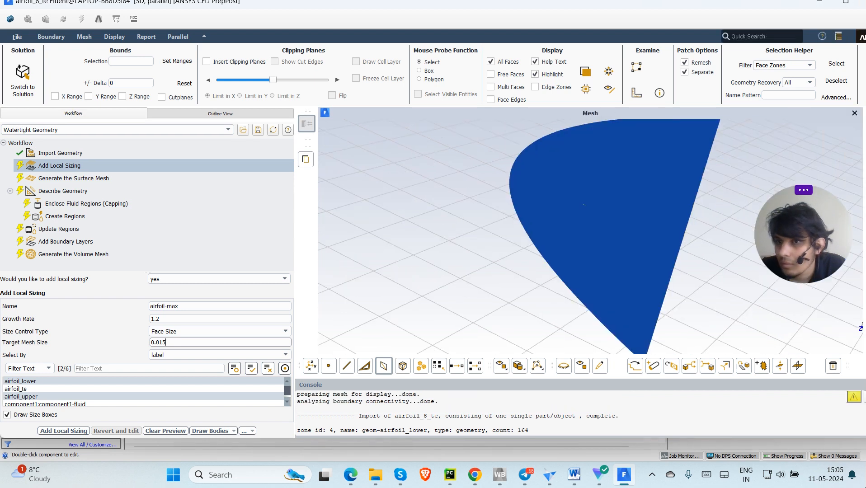
mouse_move(864, 124)
left_mouse_down()
mouse_move(835, 124)
mouse_move(861, 124)
left_mouse_up()
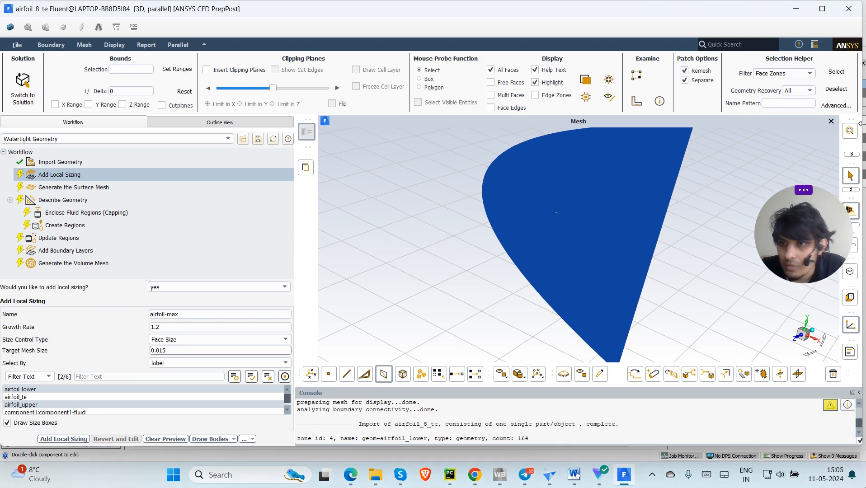
left_click(65, 439)
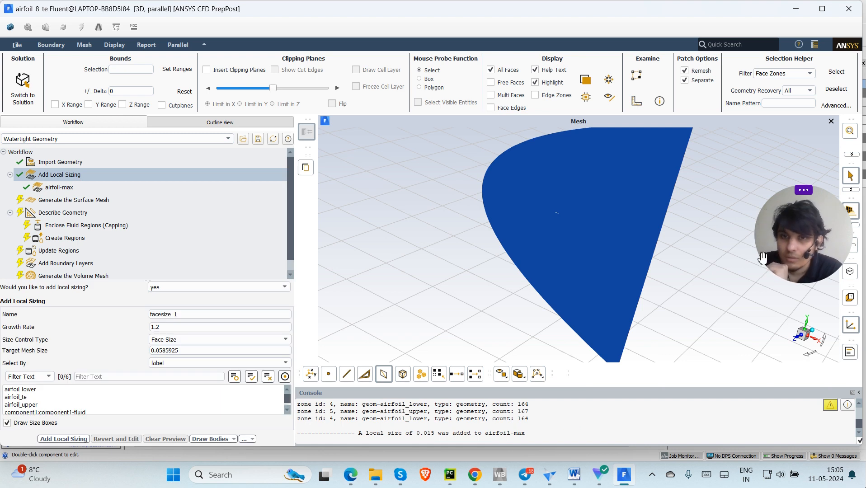
Examine the airfoil cutout and its blunt trailing edge up close inside the flow domain.
scroll(560, 209, "up", 2)
scroll(559, 209, "down", 5)
scroll(557, 247, "up", 3)
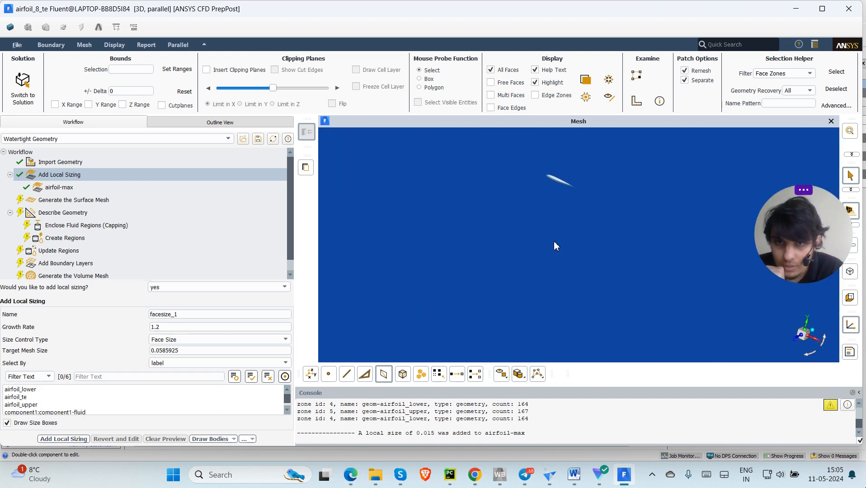
scroll(552, 195, "up", 6)
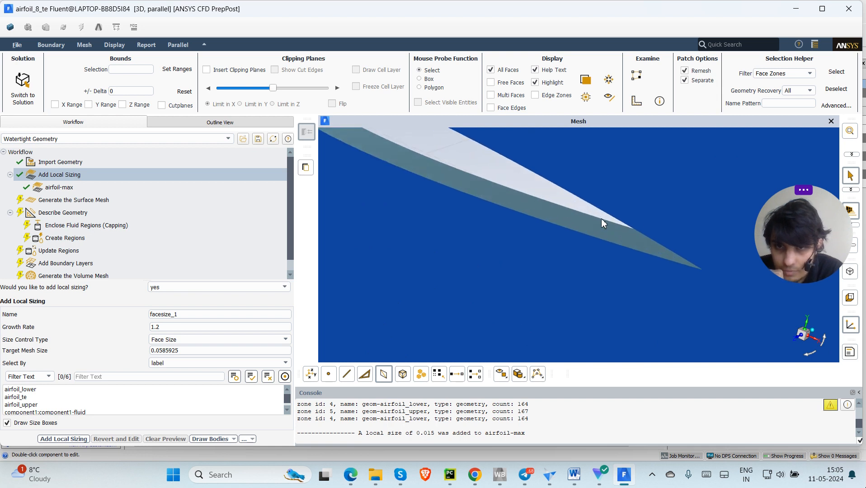
scroll(644, 241, "up", 4)
scroll(713, 223, "down", 2)
scroll(644, 239, "down", 2)
scroll(768, 294, "down", 2)
scroll(763, 308, "up", 2)
scroll(694, 315, "up", 3)
scroll(565, 250, "down", 2)
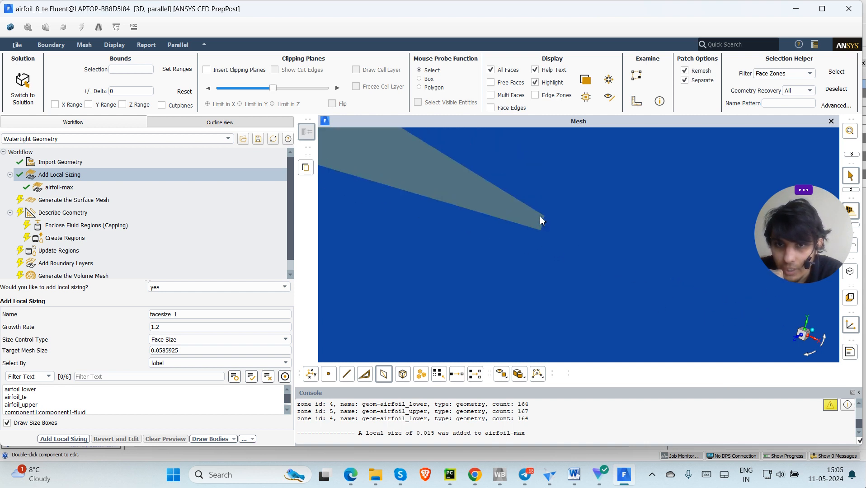
scroll(492, 251, "down", 3)
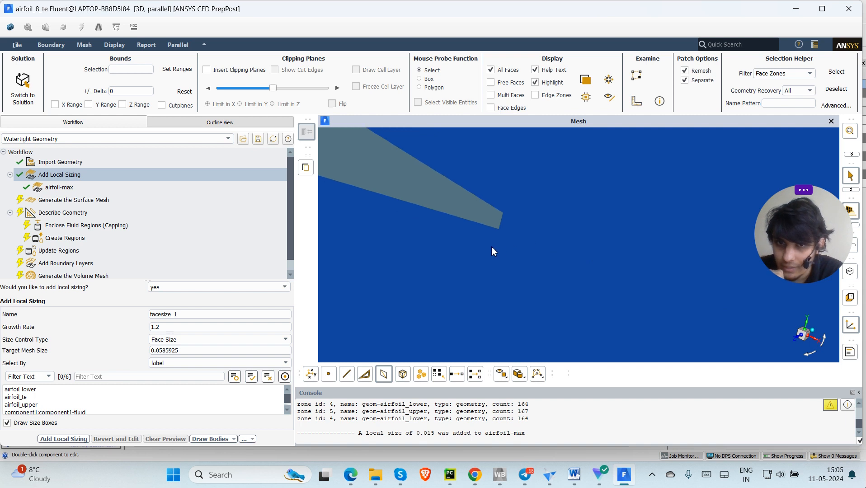
scroll(432, 265, "down", 4)
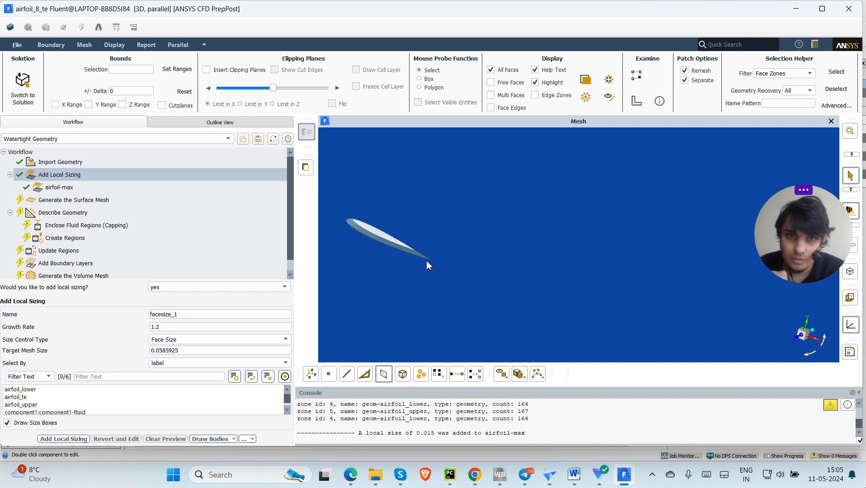
scroll(360, 245, "up", 3)
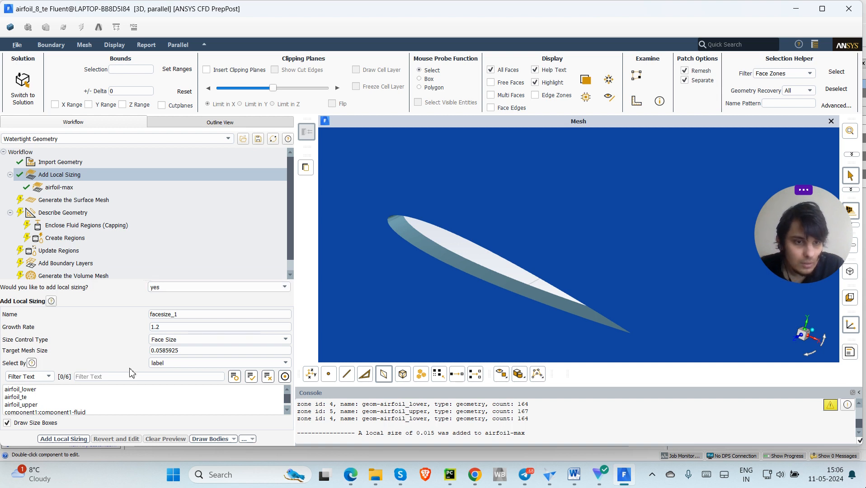
Name the new local sizing te-prox and set its size control type to Proximity.
double_click(166, 317)
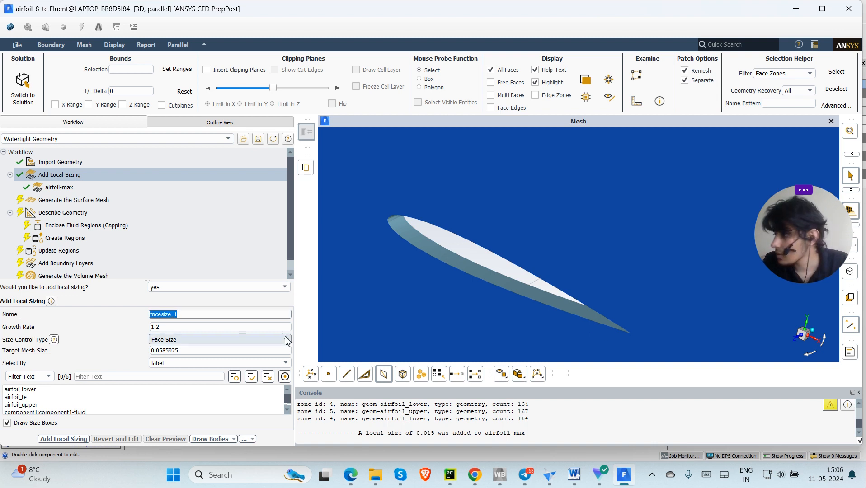
type("te")
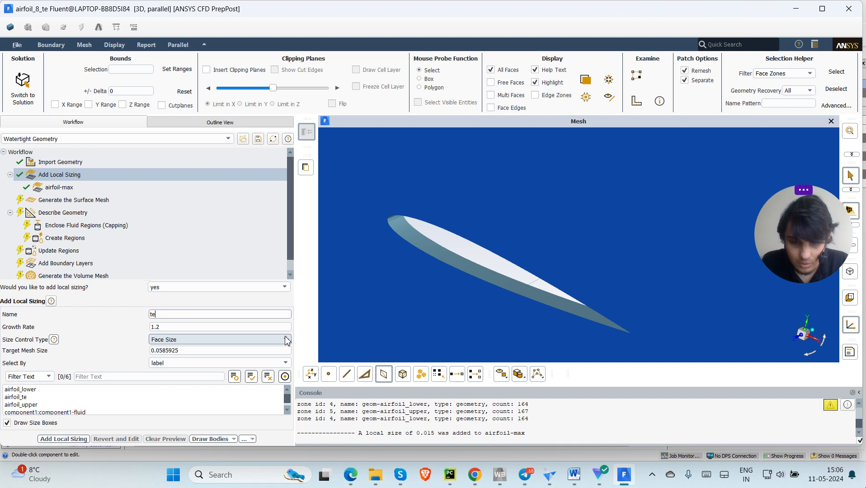
type("-prox")
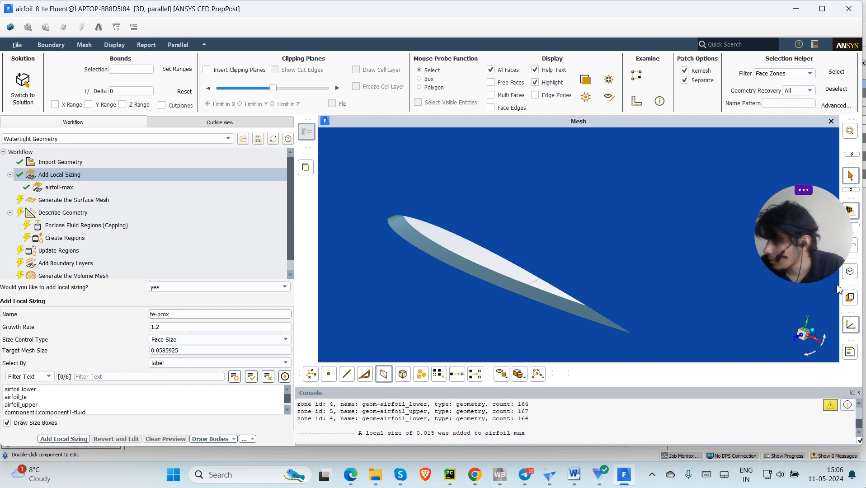
left_click(224, 342)
left_click(192, 381)
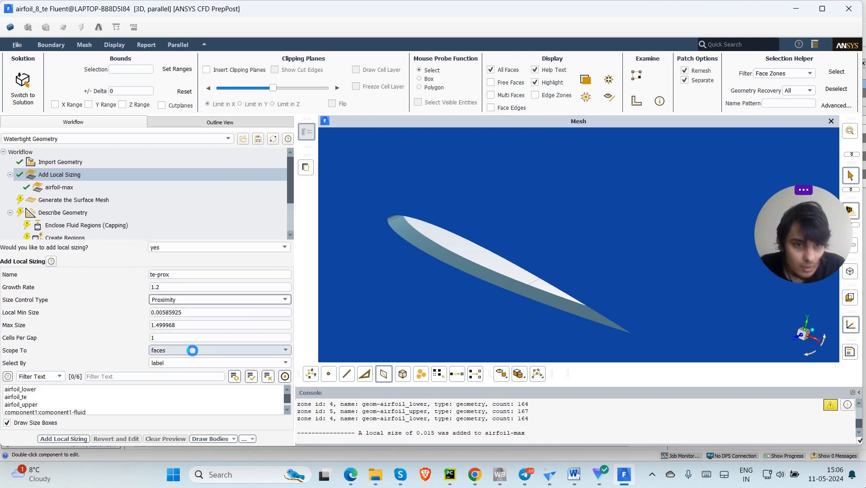
Set the te-prox sizing's local min size to 0.0005 and its max size to 0.5.
double_click(171, 316)
type("0")
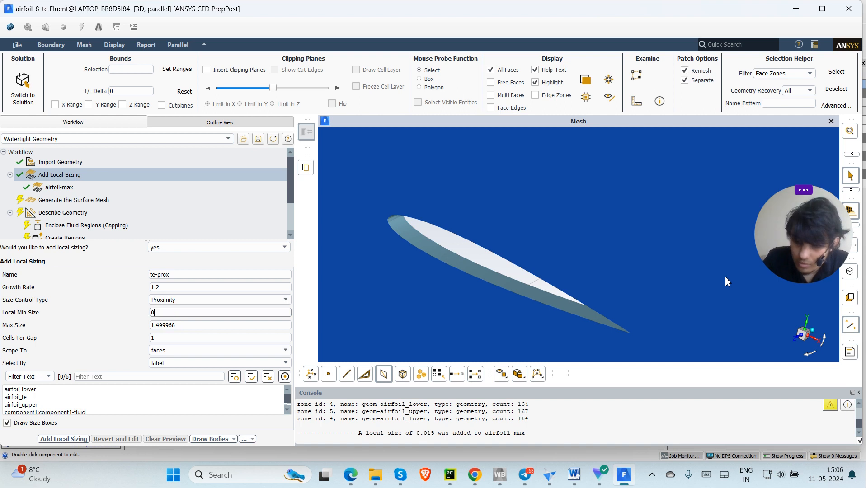
type(".0005")
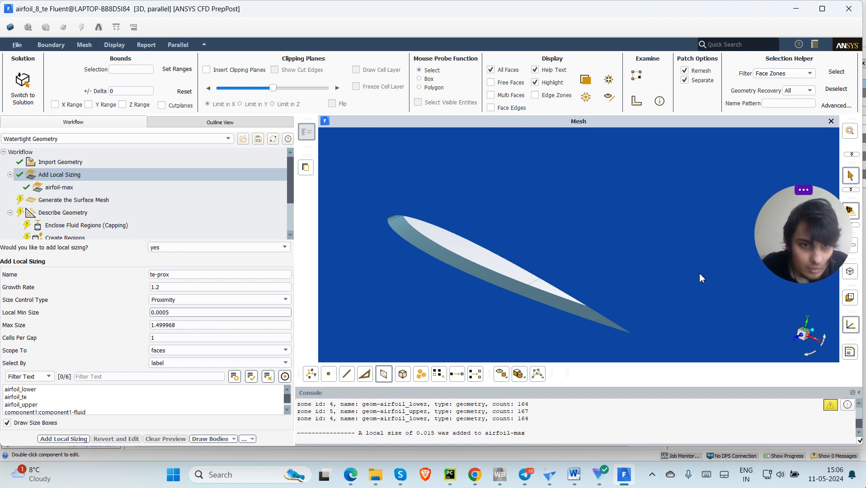
left_click(168, 326)
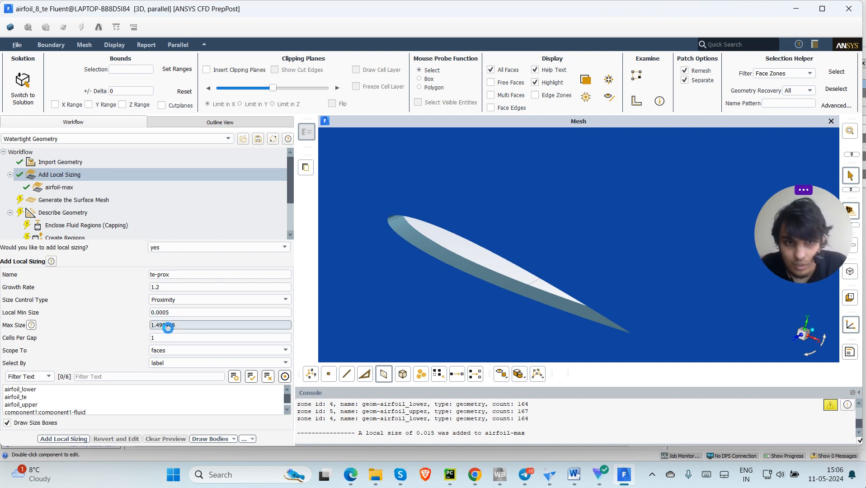
double_click(168, 326)
double_click(167, 326)
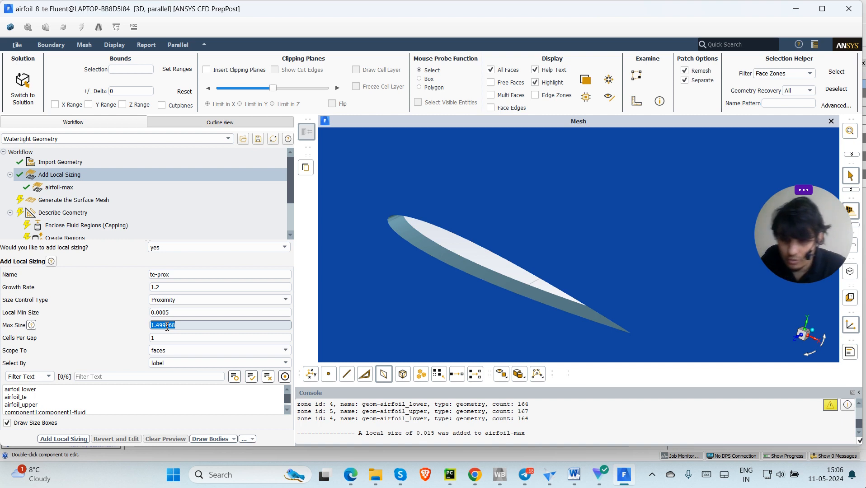
key("BackSpace")
type("0.5")
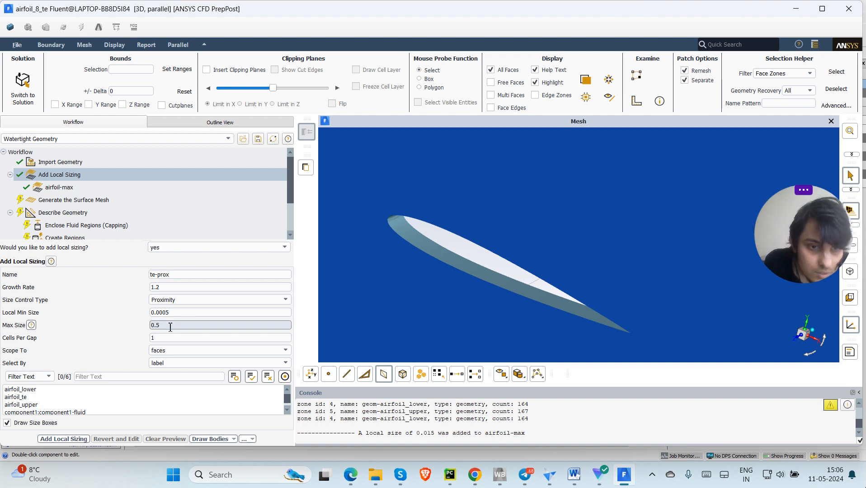
Set te-prox to 2 cells per gap, scope it to edges of airfoil_te, and add the local sizing.
left_click(167, 338)
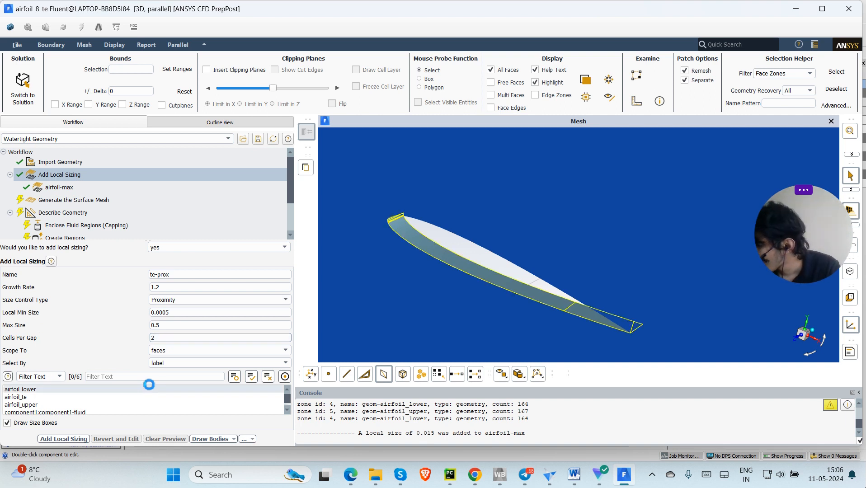
left_click(226, 351)
left_click(203, 367)
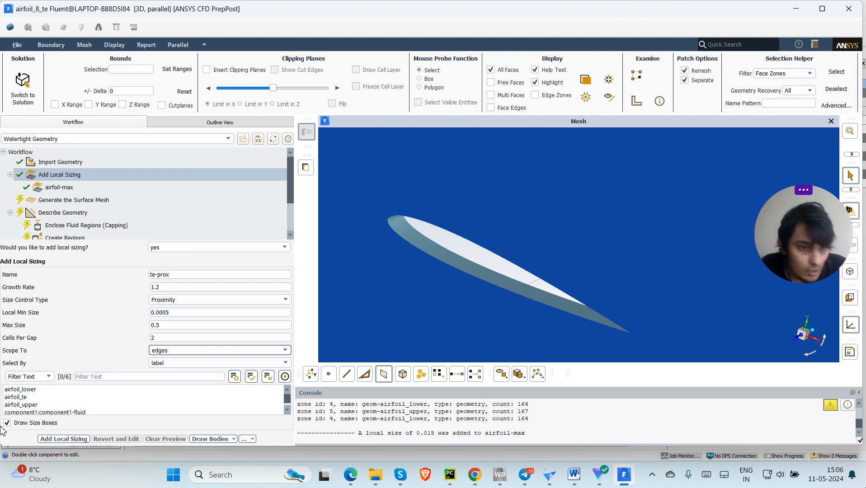
left_click(34, 399)
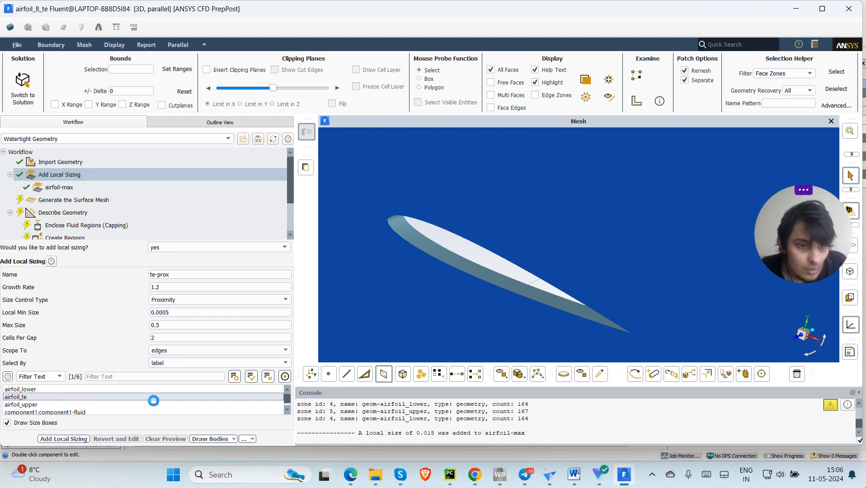
left_click(70, 440)
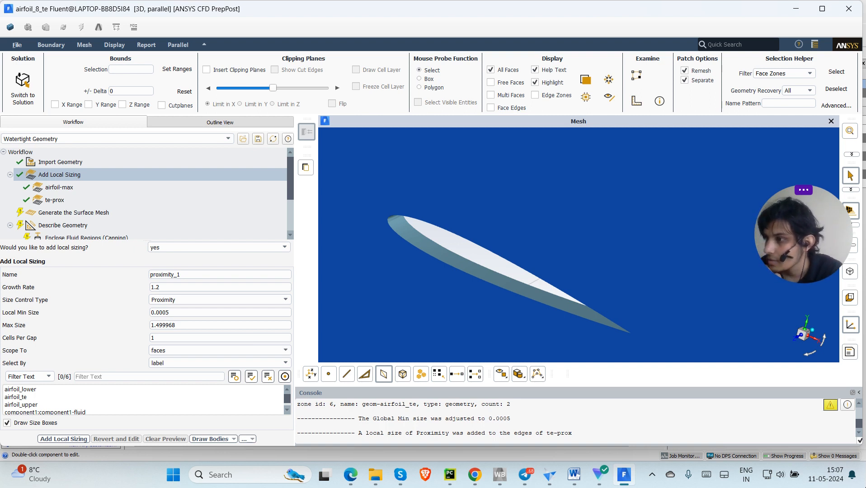
Set the surface mesh's minimum size to 0.0005 and its maximum size to 0.5.
left_click(63, 214)
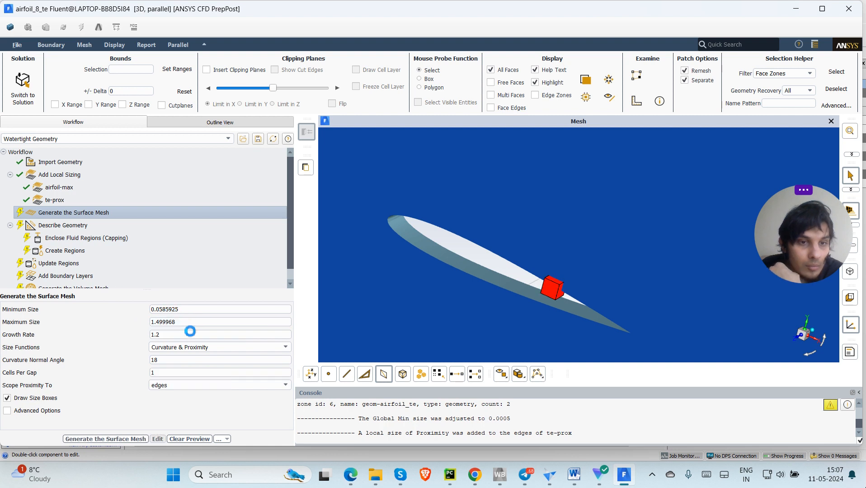
double_click(165, 310)
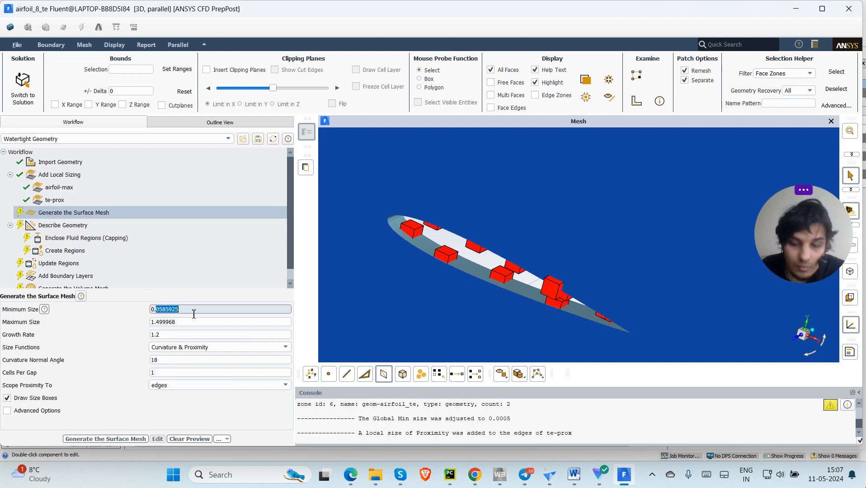
key("BackSpace")
key("BackSpace")
key("BackSpace")
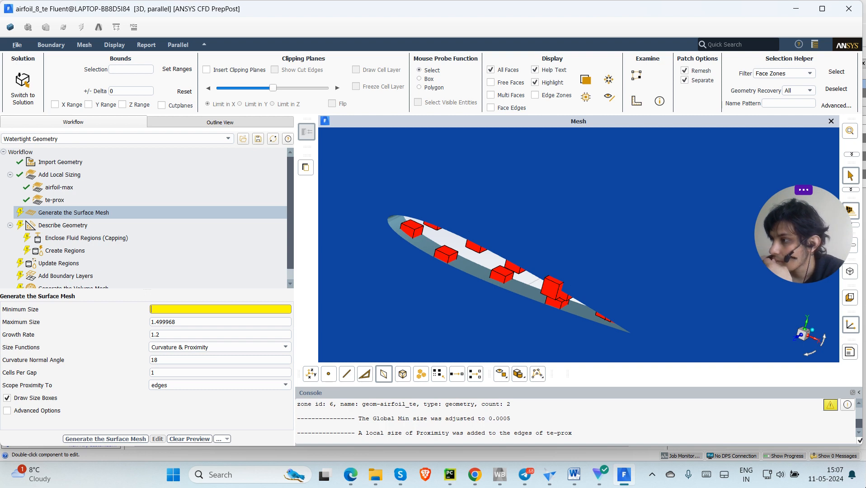
type("0.0")
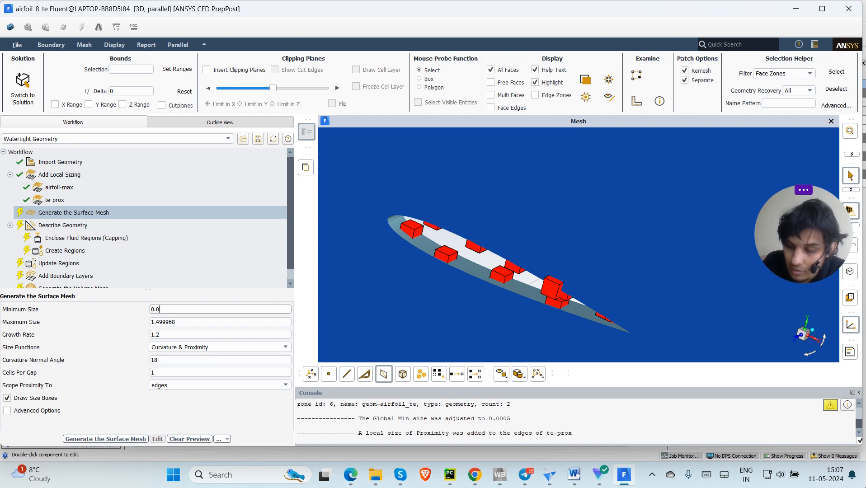
type("00005")
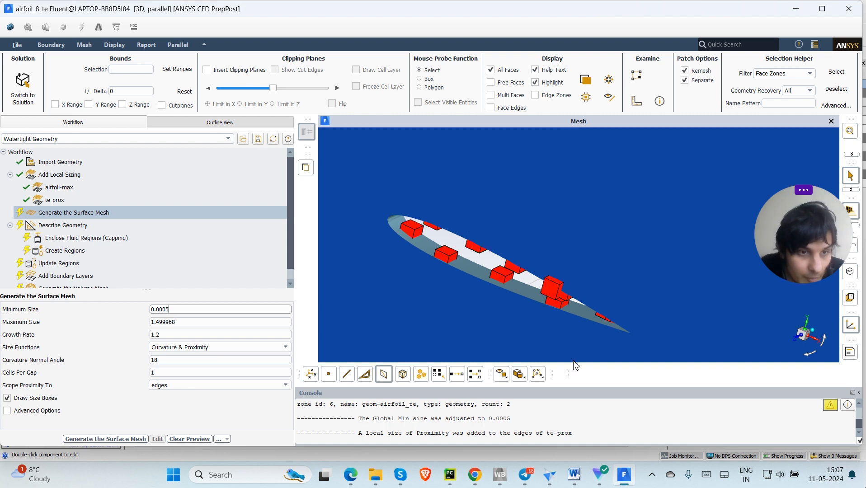
triple_click(166, 322)
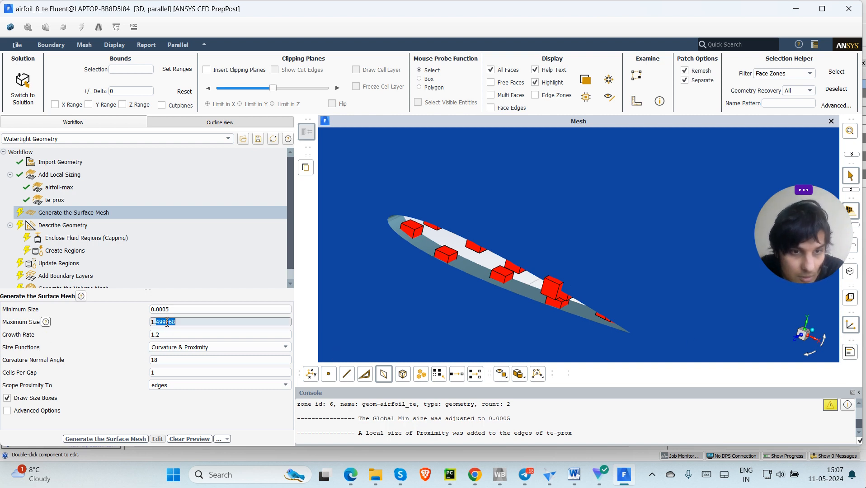
type("0.5")
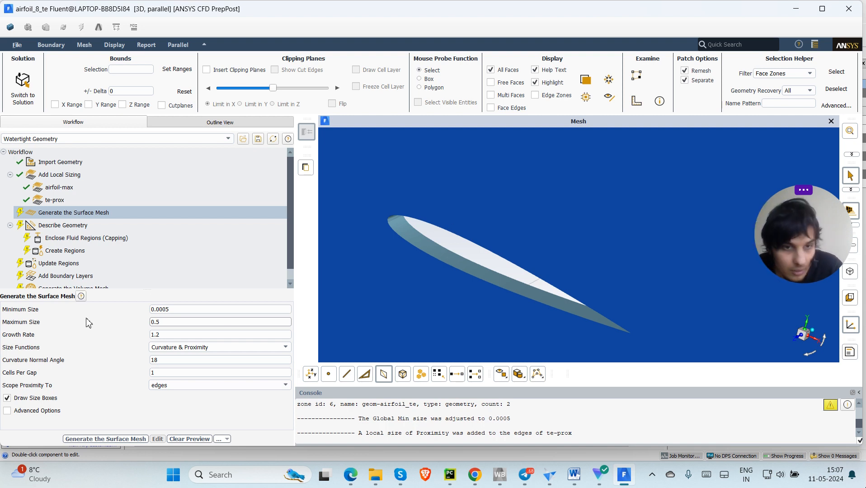
Use the Curvature size function with a curvature normal angle of 12 and generate the surface mesh.
left_click(265, 357)
left_click(192, 356)
left_click(171, 363)
key("BackSpace")
type("2")
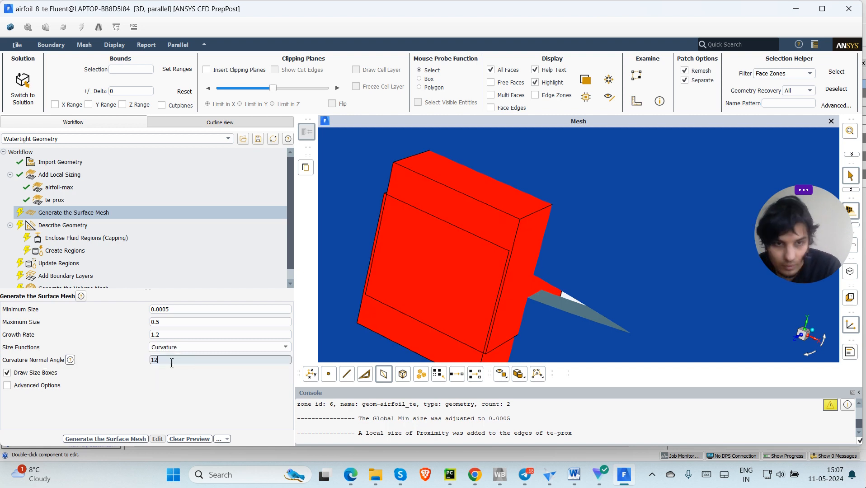
left_click(121, 439)
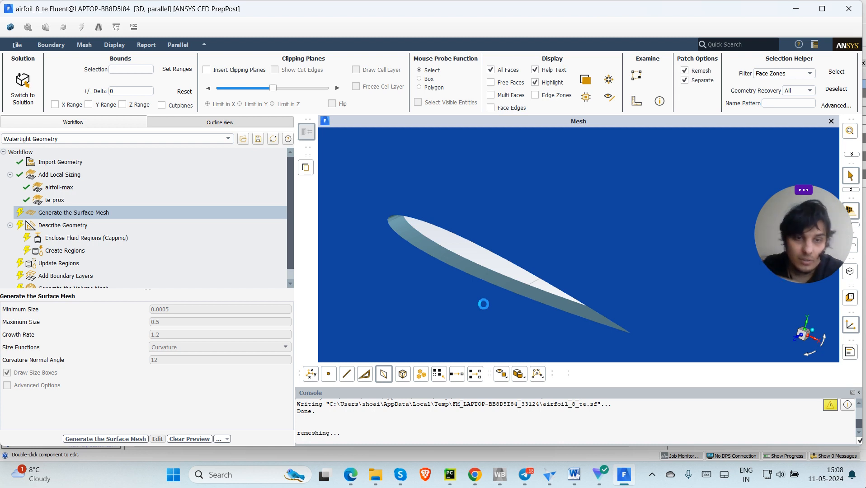
Maximize the Fluent window and examine the surface mesh around the airfoil and across the whole flow domain.
left_click(823, 10)
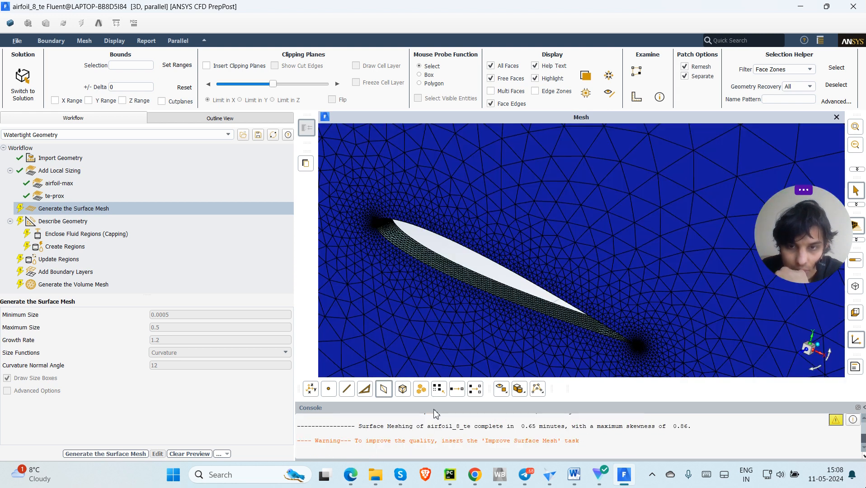
scroll(457, 298, "up", 2)
scroll(455, 299, "down", 6)
scroll(429, 299, "down", 2)
left_click_drag(345, 341, 396, 317)
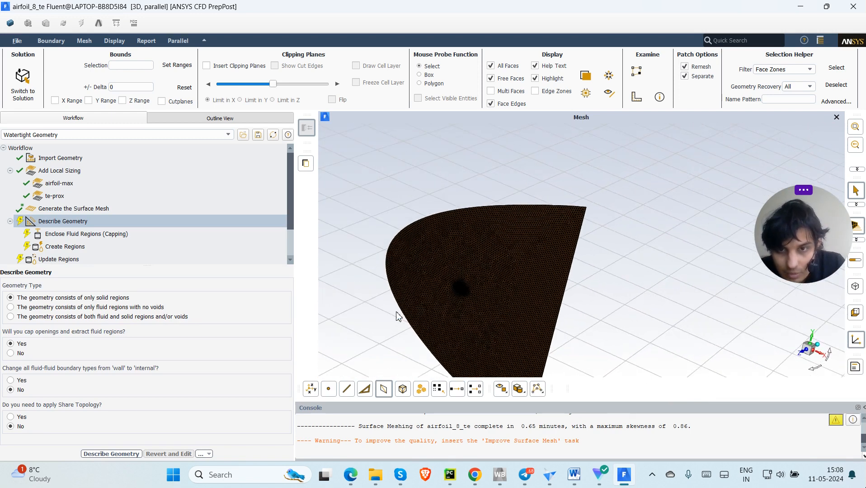
scroll(456, 292, "up", 6)
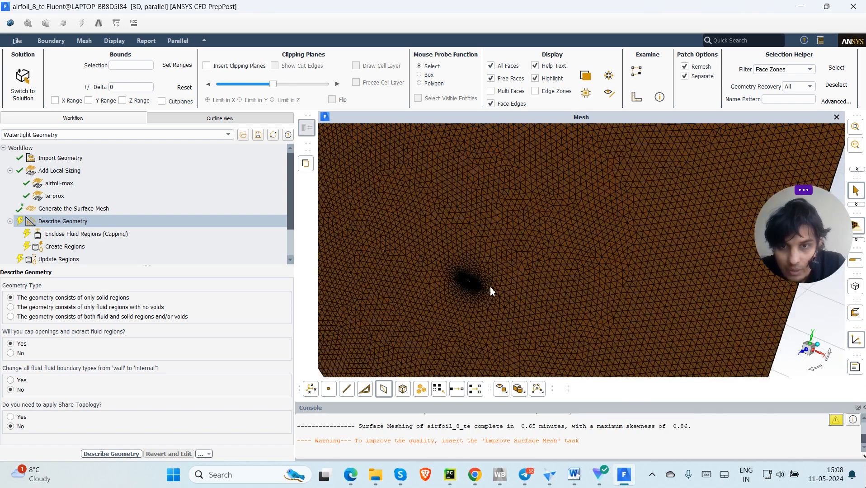
scroll(468, 293, "up", 6)
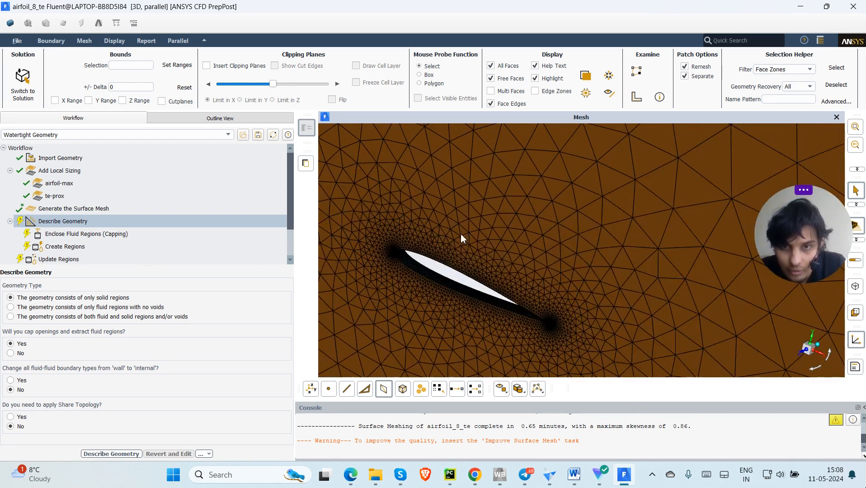
scroll(432, 278, "up", 4)
scroll(432, 278, "down", 5)
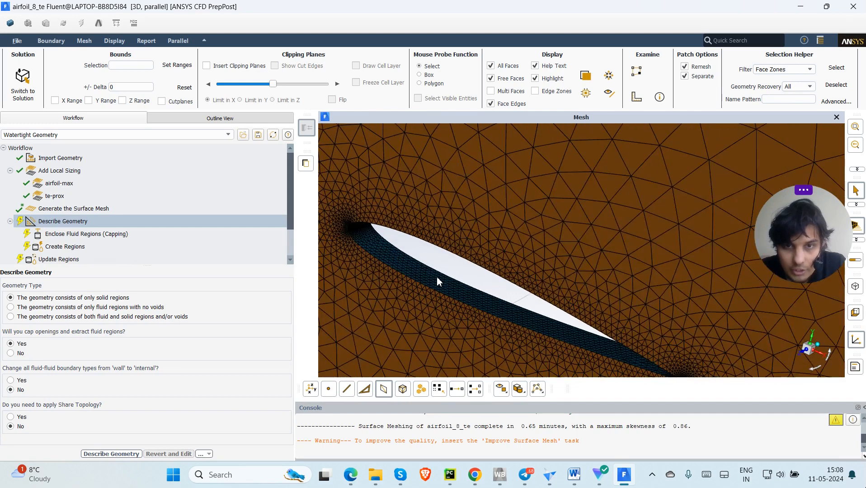
scroll(424, 281, "down", 3)
scroll(415, 282, "down", 5)
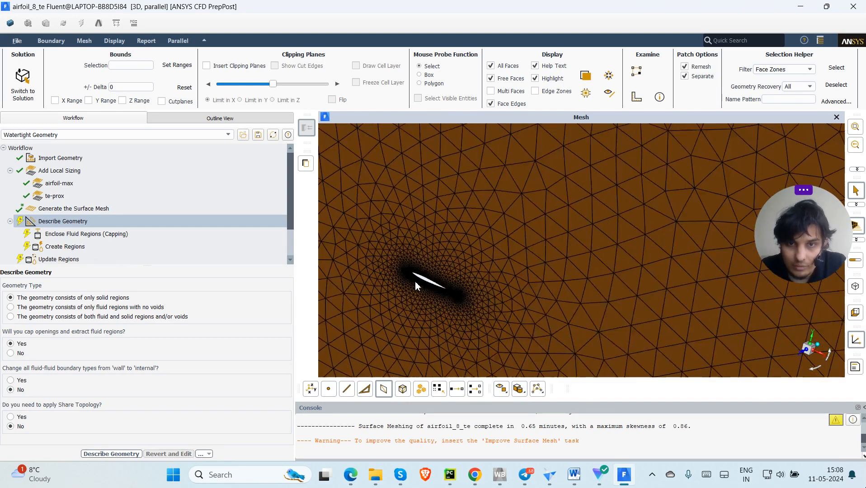
scroll(415, 282, "down", 5)
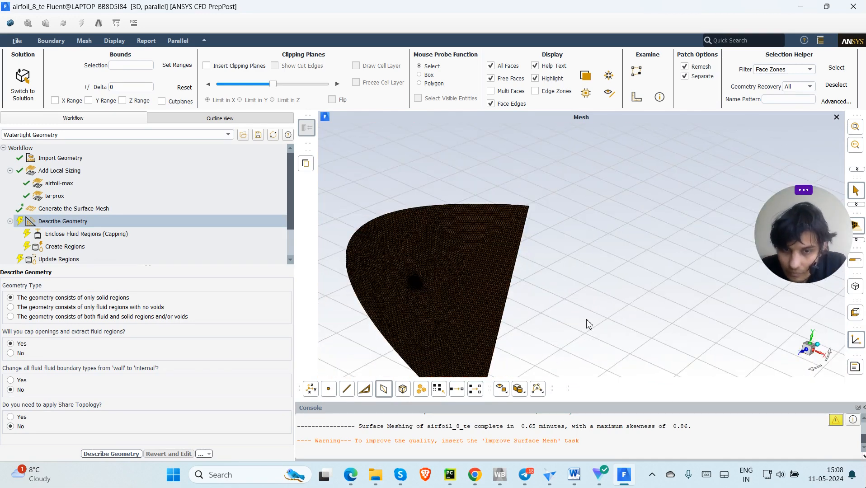
left_click_drag(589, 326, 637, 289)
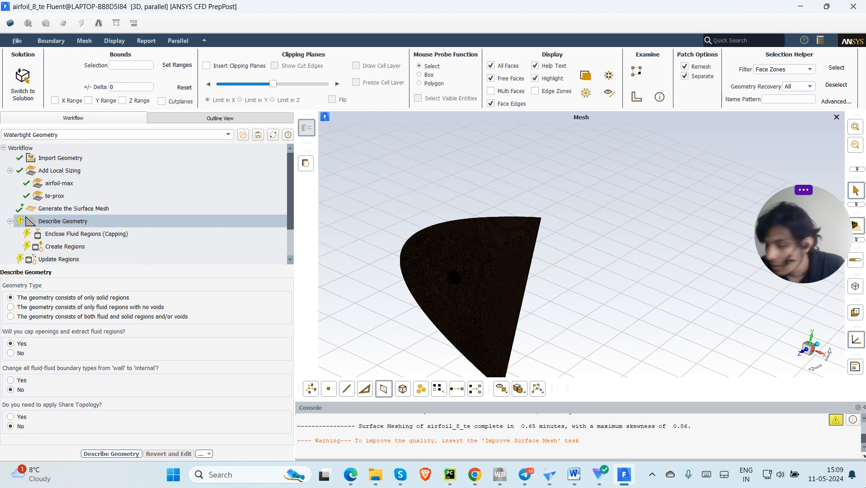
Describe the geometry as consisting of only fluid regions with no voids, and update the boundaries with their listed types.
left_click(10, 307)
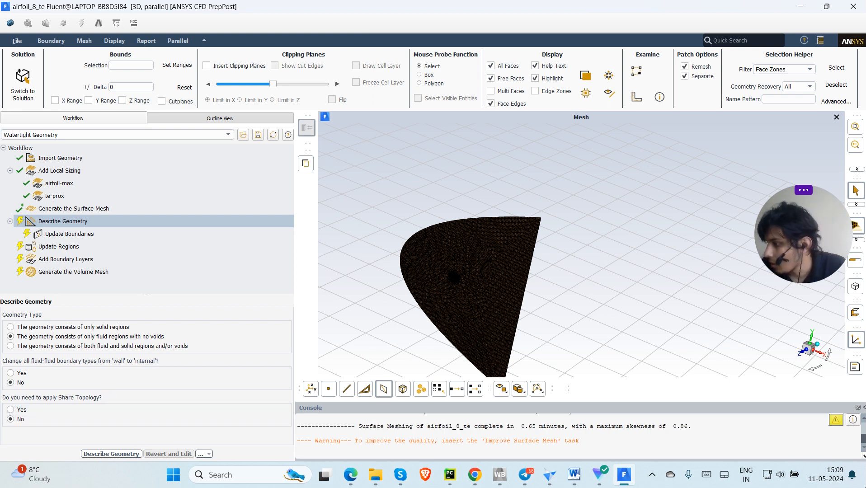
left_click(111, 453)
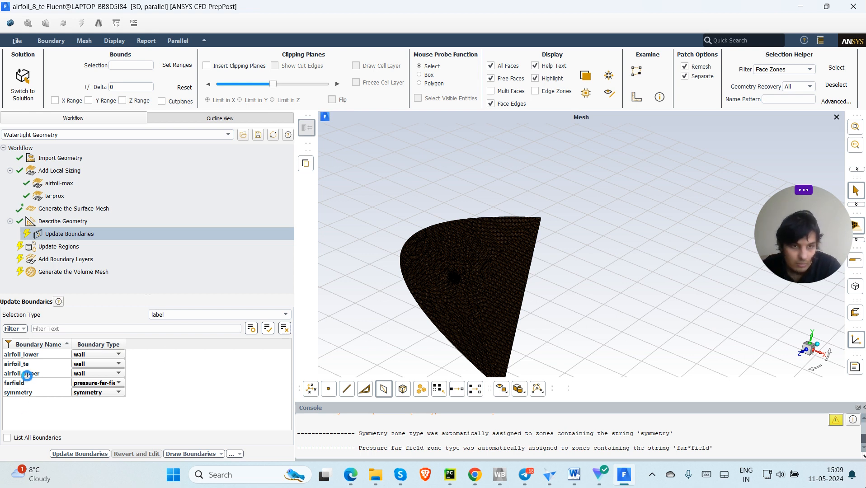
scroll(416, 284, "up", 2)
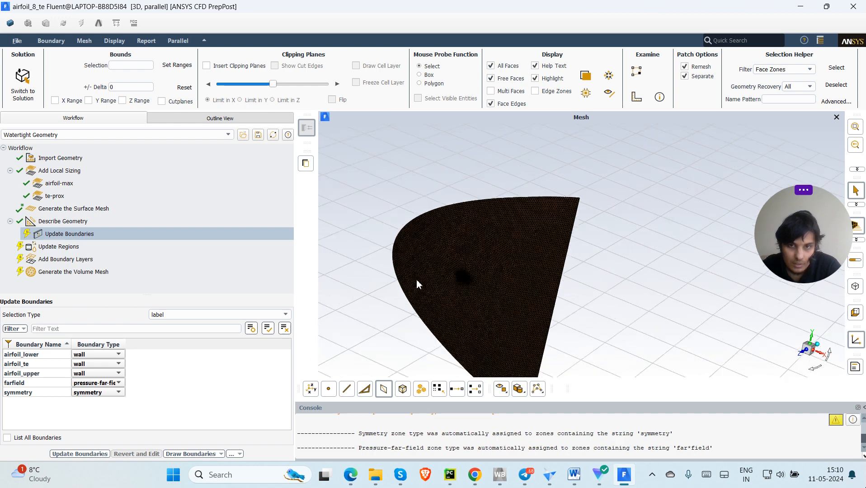
scroll(417, 284, "up", 6)
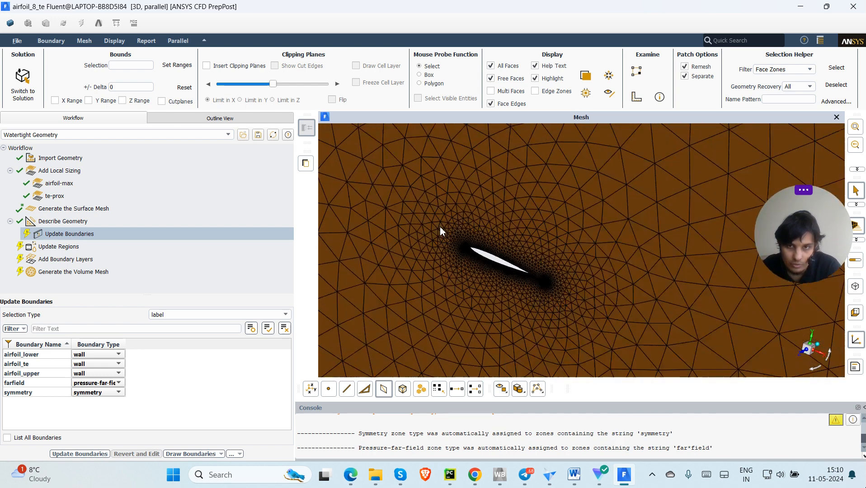
scroll(455, 250, "up", 4)
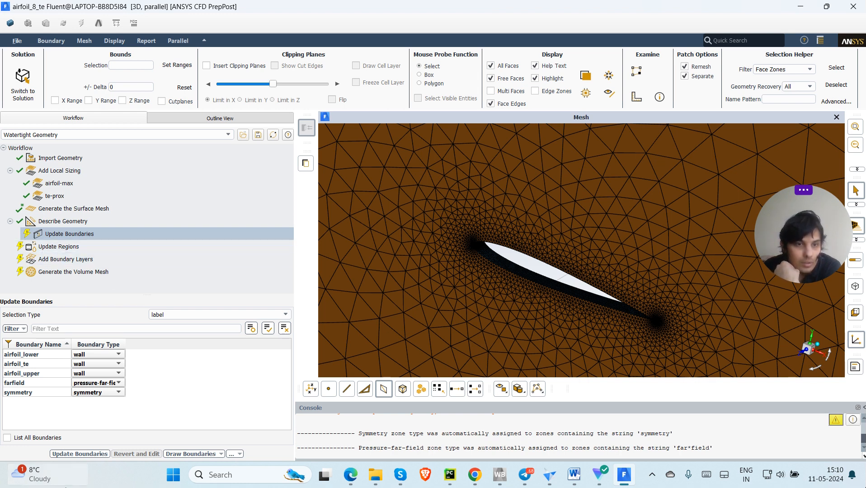
left_click(93, 454)
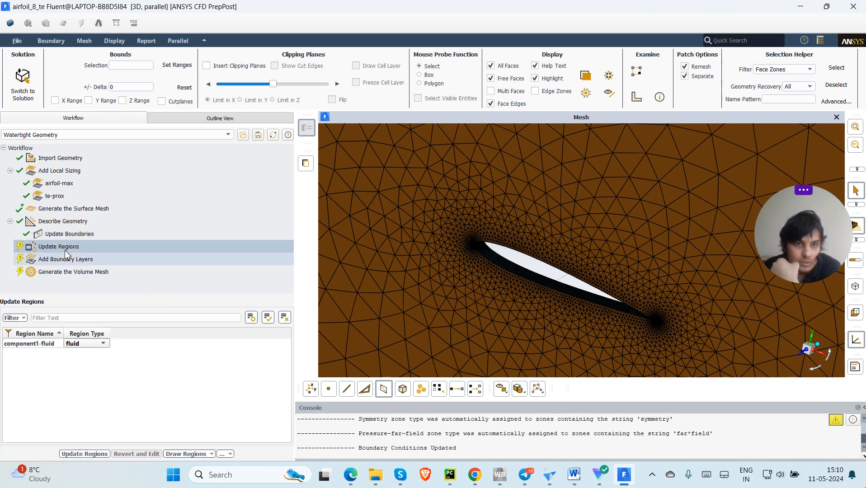
Rename the component1-fluid region as fluid and update the regions.
left_click(34, 347)
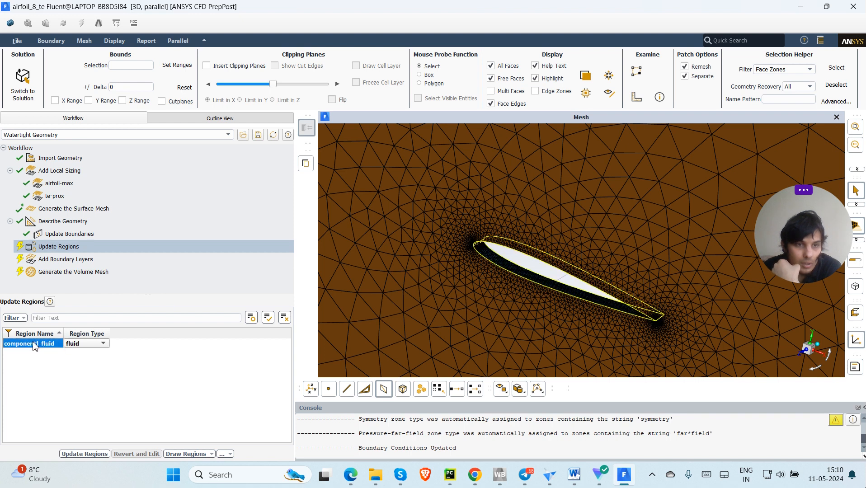
left_click(37, 345)
double_click(36, 344)
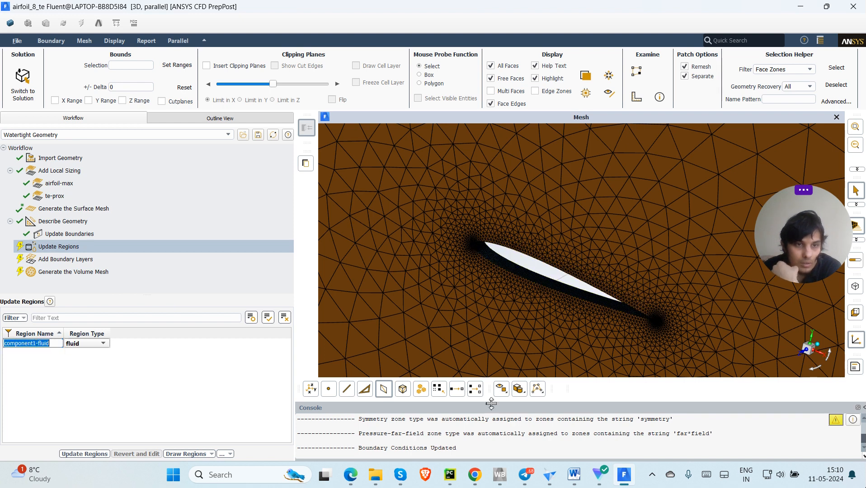
type("fl")
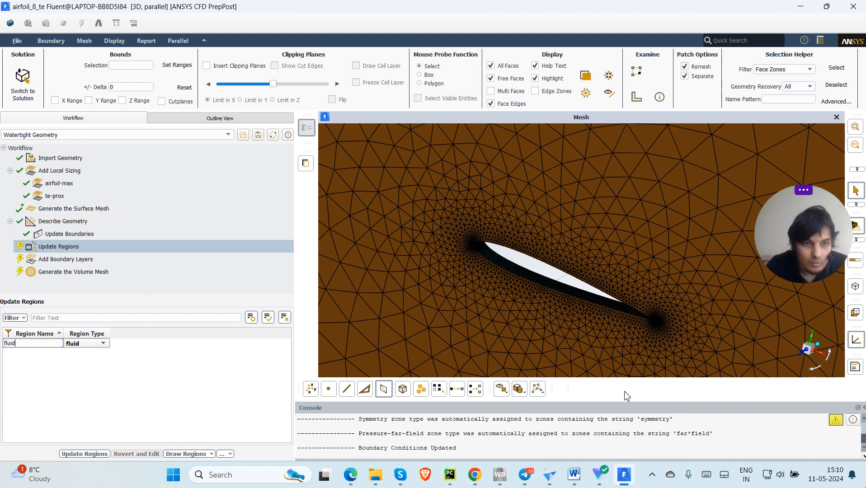
left_click(81, 455)
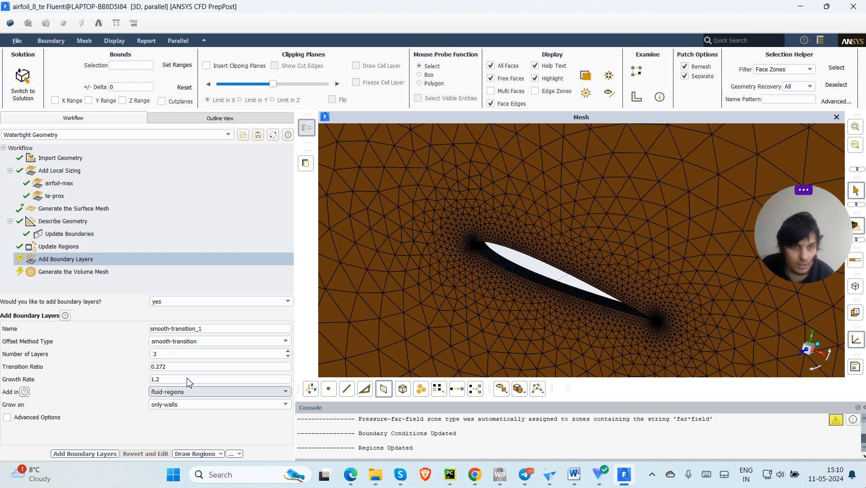
Insert an Add Boundary Type task directly after the Add Boundary Layers task in the workflow.
right_click(64, 260)
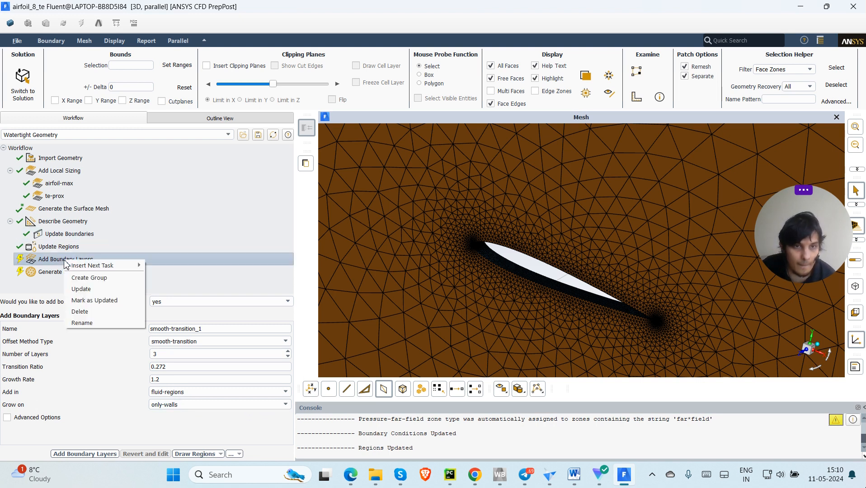
mouse_move(130, 269)
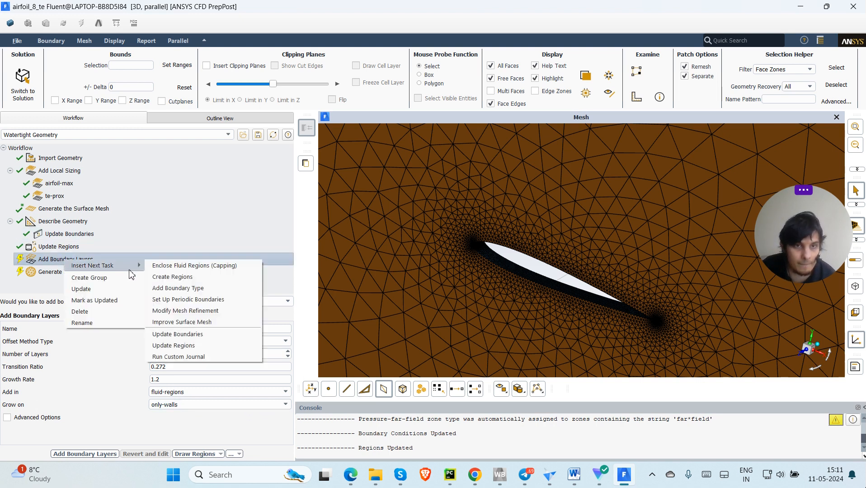
left_click(210, 290)
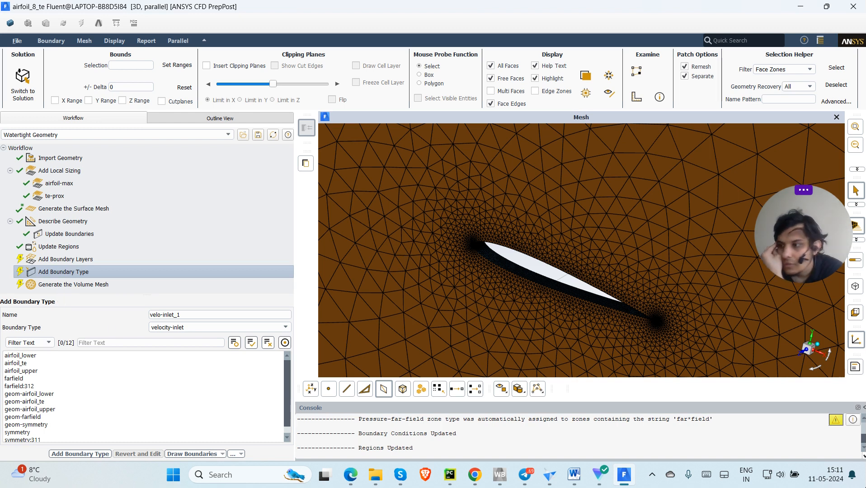
Add a pressure-far-field boundary type named farfield on the farfield zone.
left_click(207, 329)
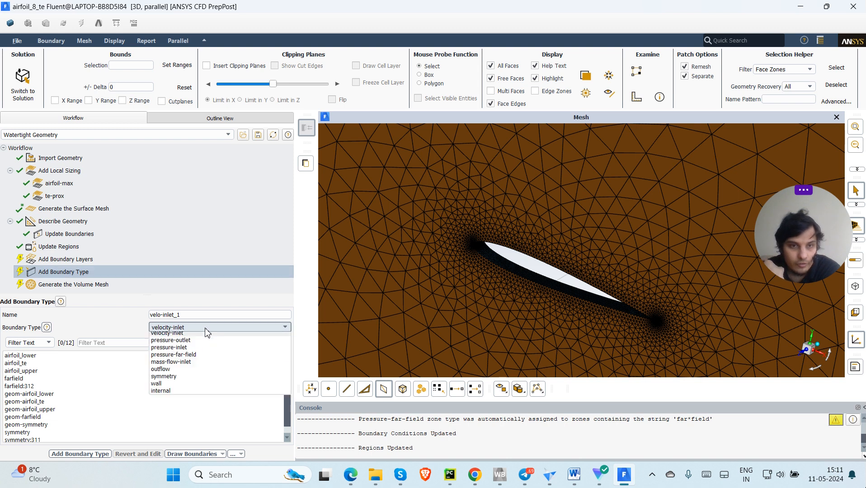
left_click(199, 359)
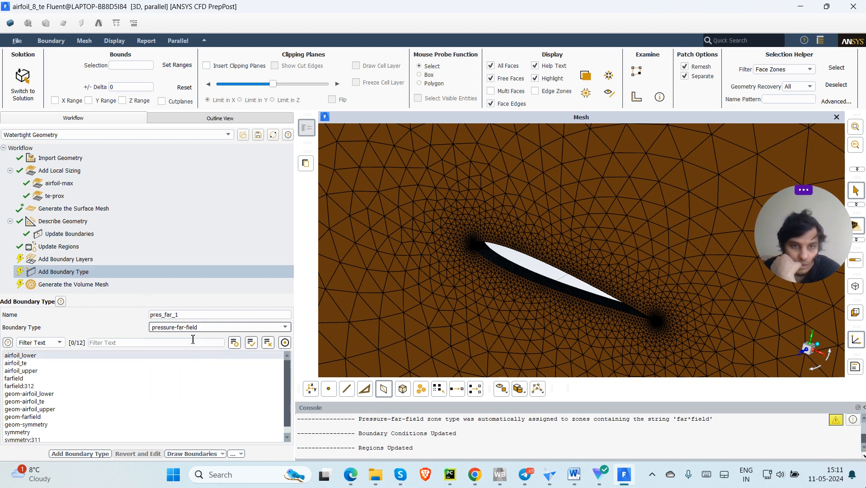
double_click(169, 316)
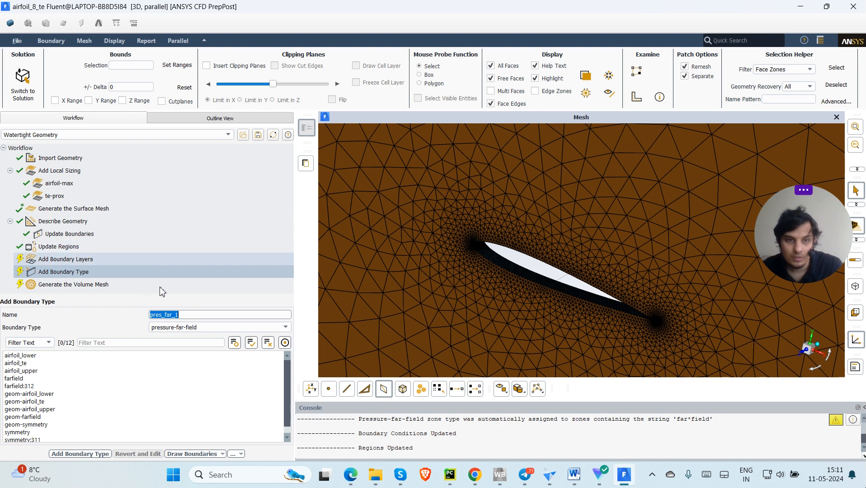
type("farfield")
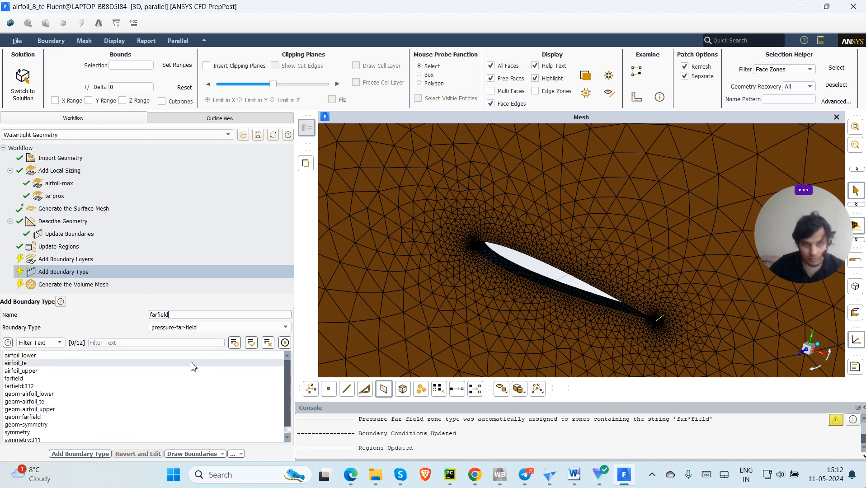
left_click(23, 378)
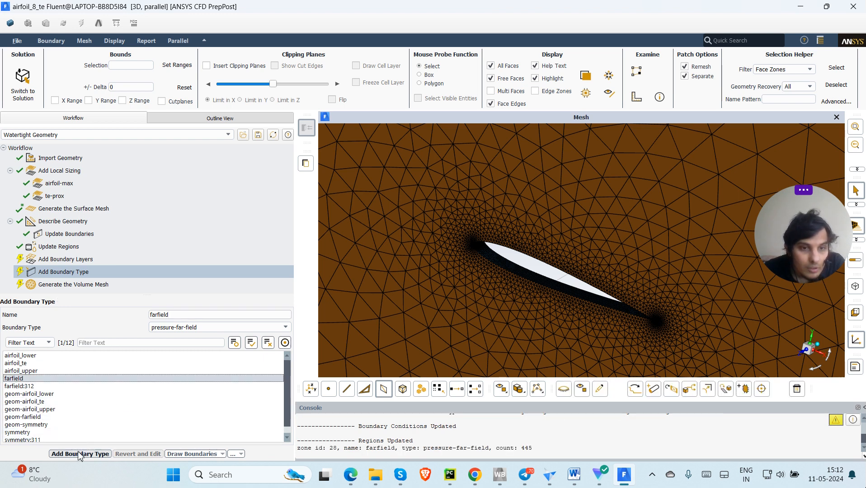
scroll(50, 418, "down", 1)
scroll(50, 416, "up", 1)
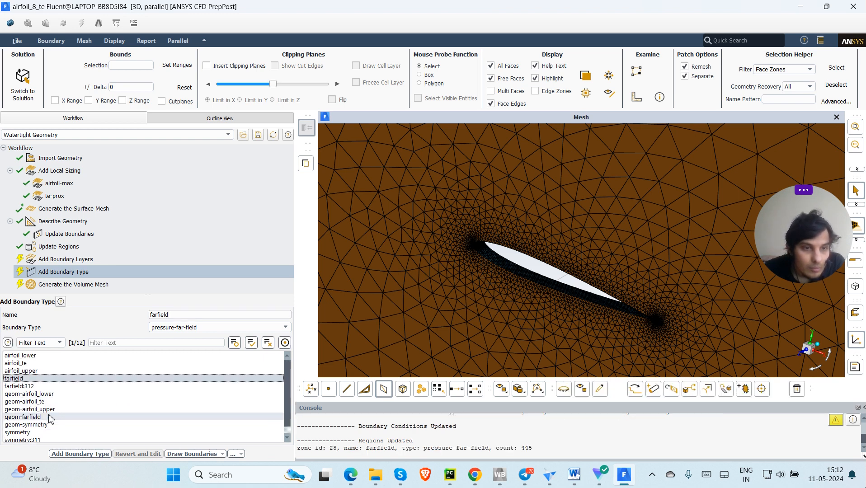
scroll(48, 407, "down", 1)
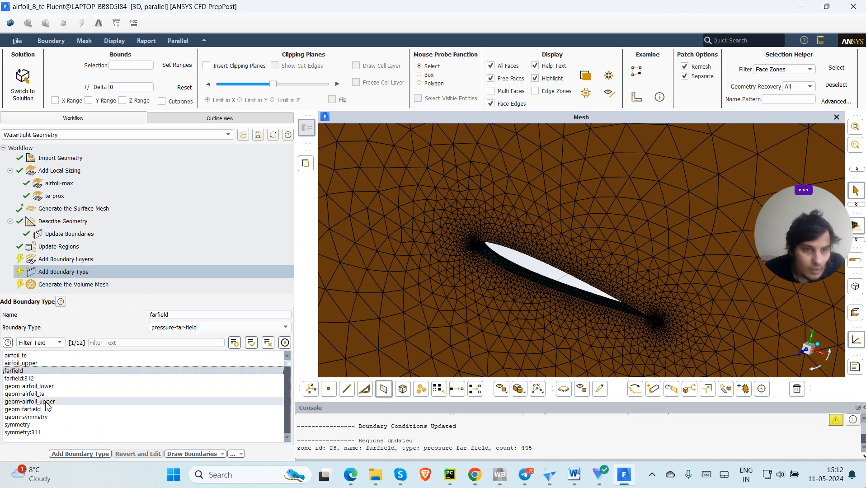
scroll(48, 407, "up", 1)
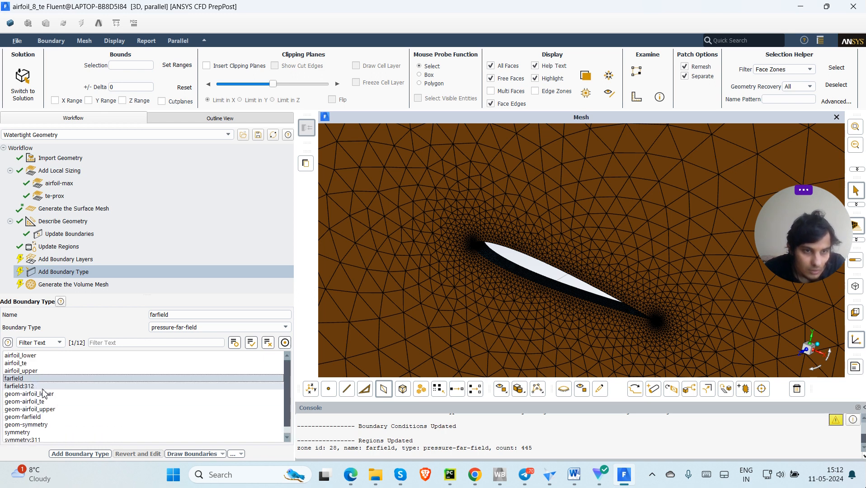
left_click(81, 453)
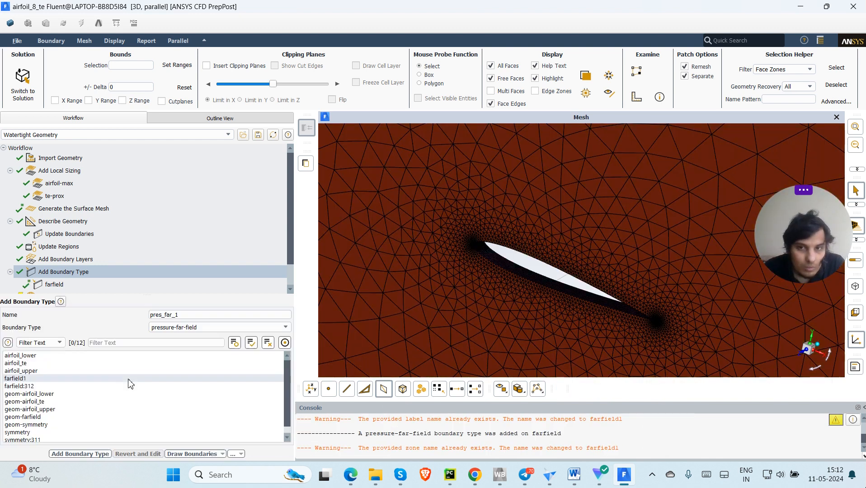
Try to add another pressure-far-field boundary type, also named farfield, on the farfield:312 zone.
left_click(41, 387)
double_click(177, 315)
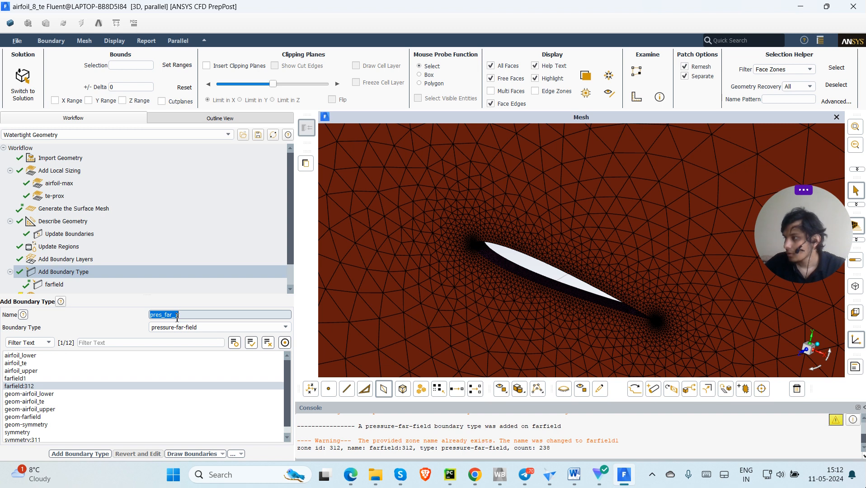
type("farfield")
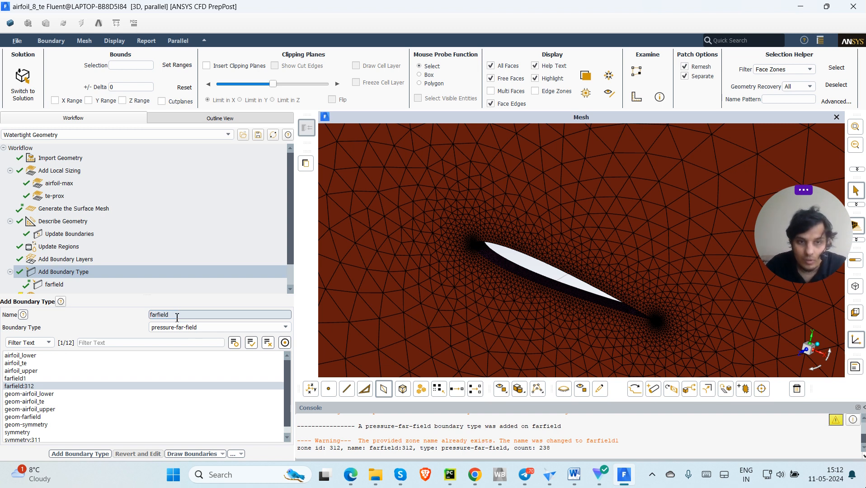
left_click(80, 454)
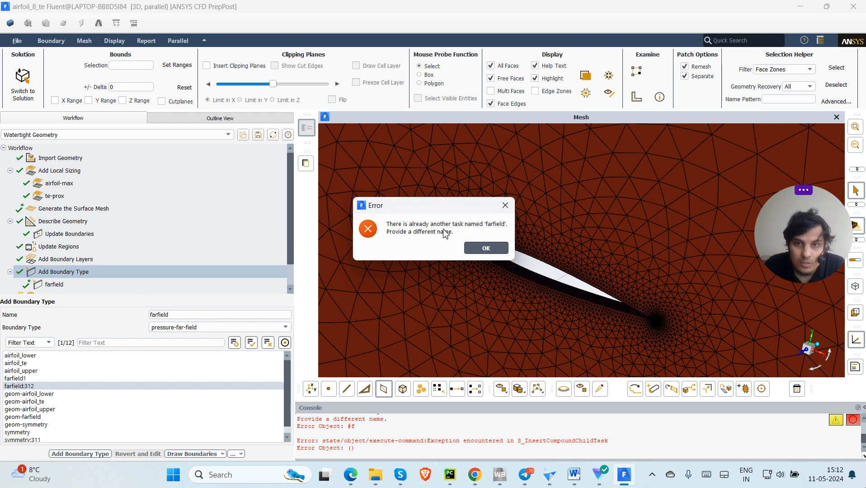
left_click(485, 249)
Revert the farfield boundary type task to edit its zone selection, and update it.
scroll(53, 284, "down", 1)
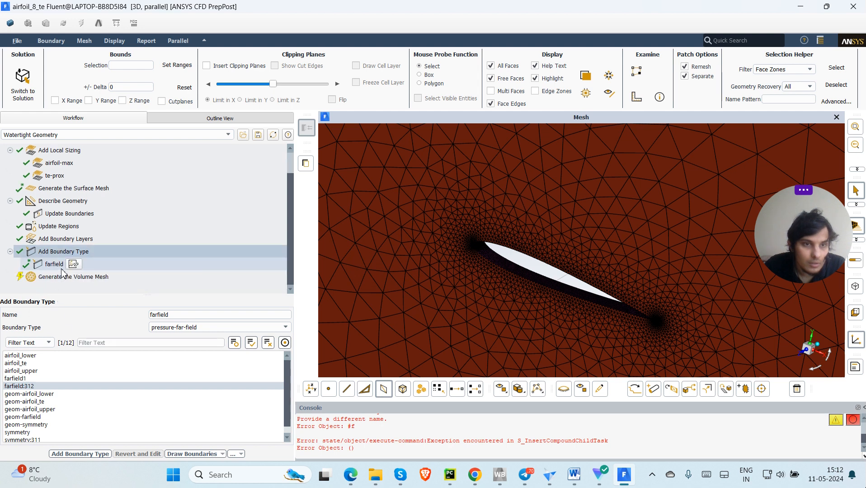
left_click(53, 265)
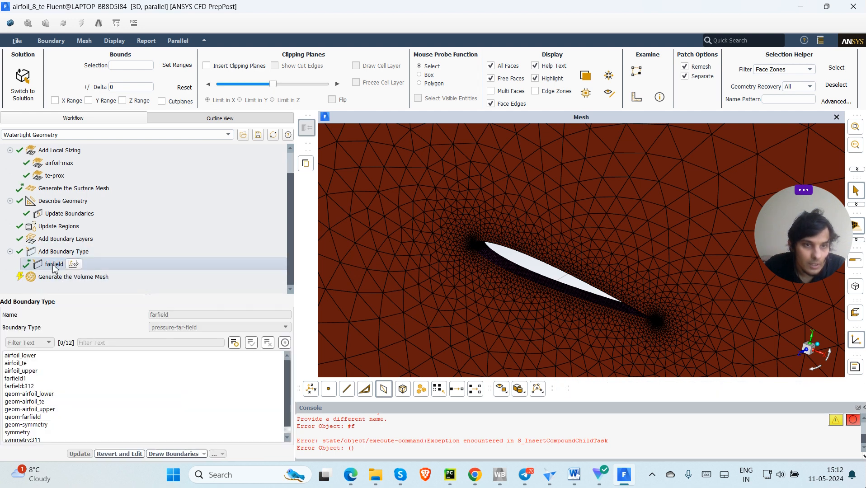
right_click(62, 267)
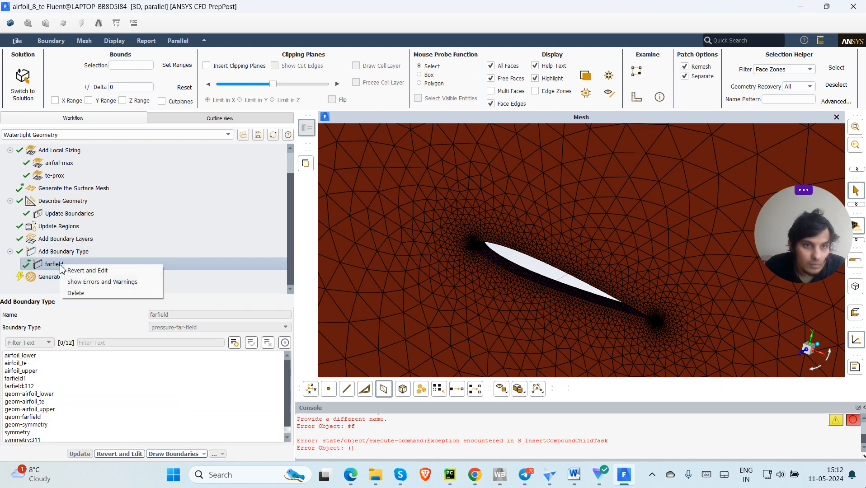
left_click(102, 271)
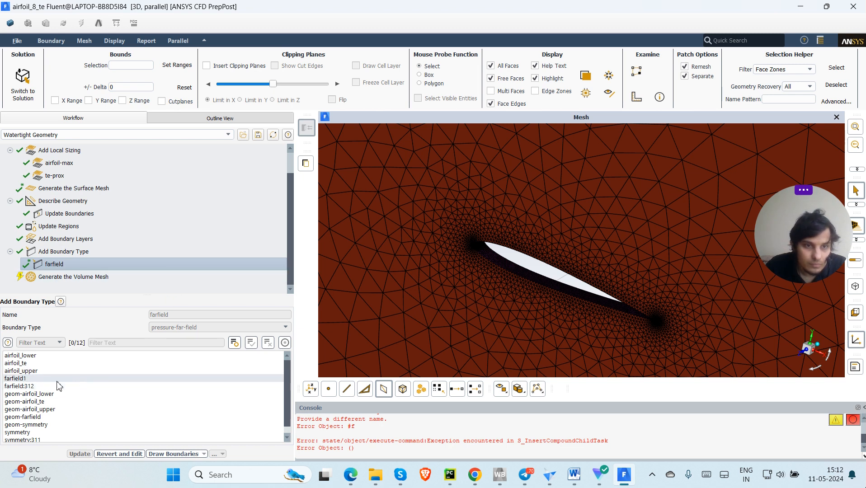
left_click(32, 386)
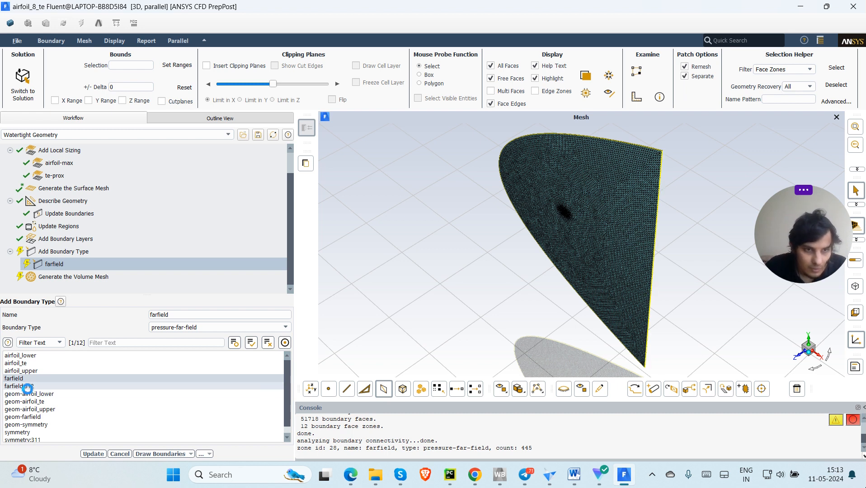
left_click(174, 389)
left_click(93, 454)
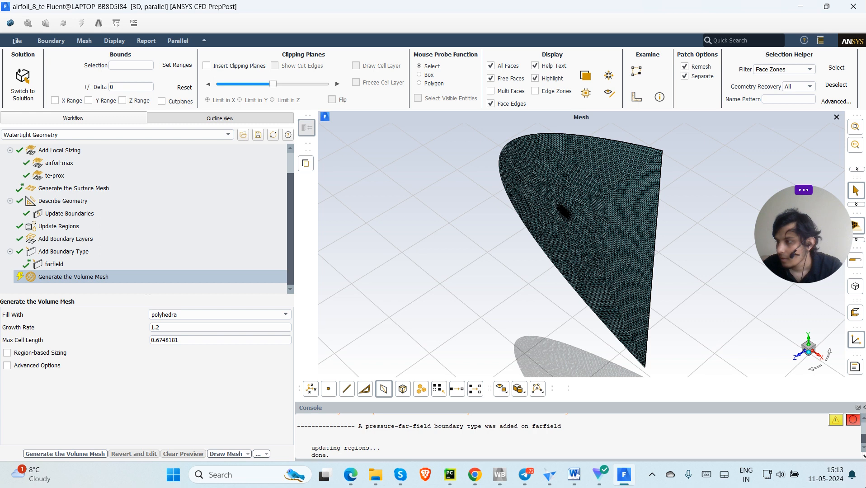
scroll(416, 437, "up", 5)
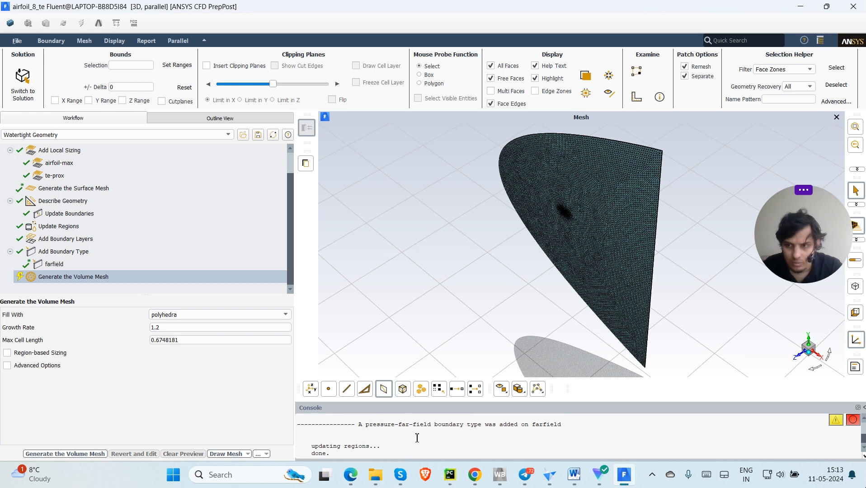
scroll(418, 436, "down", 5)
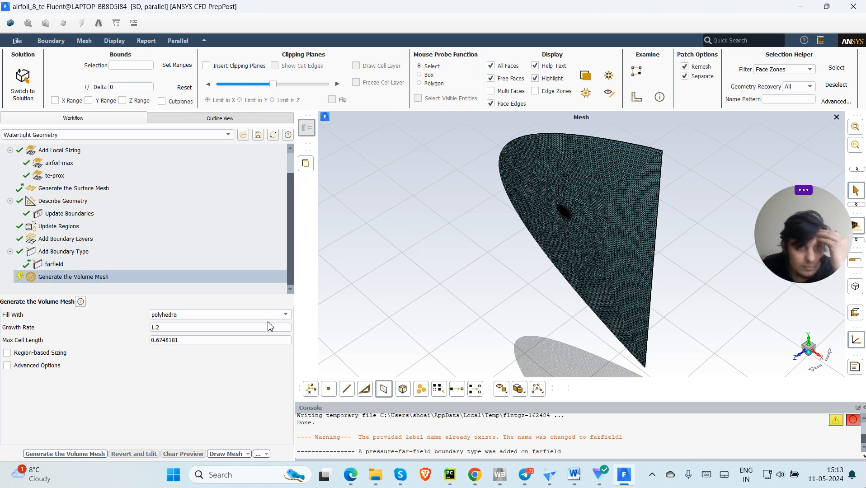
left_click(282, 316)
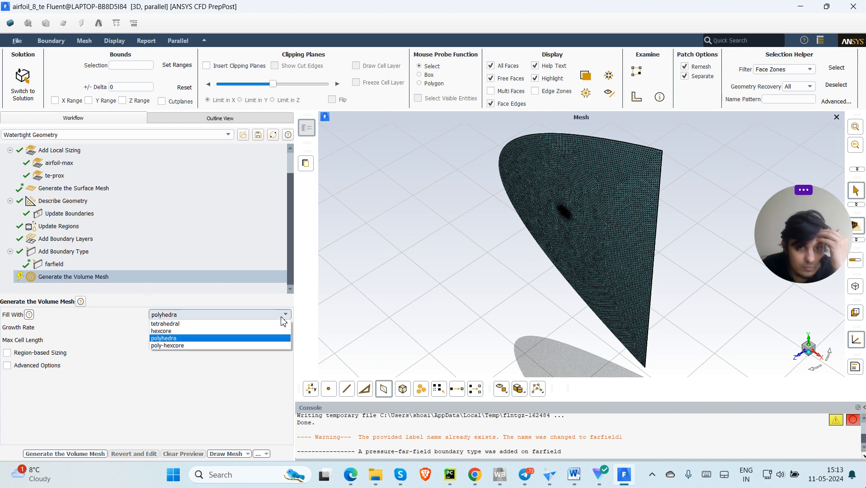
left_click(180, 392)
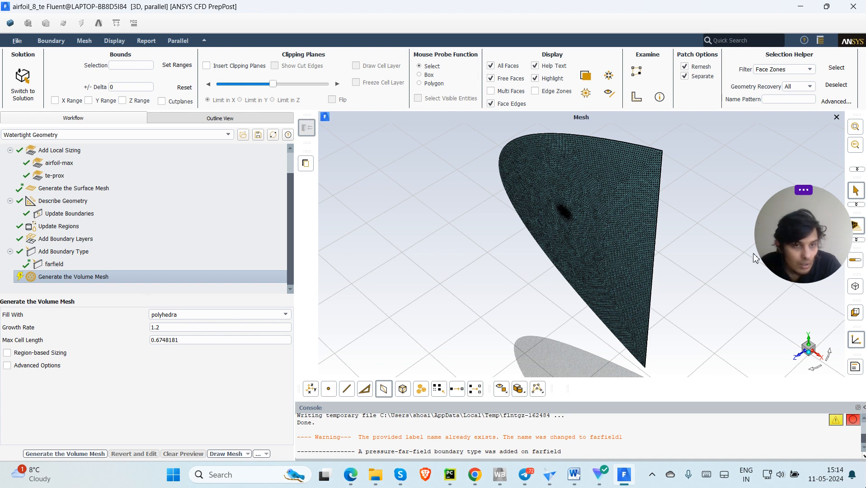
scroll(208, 228, "up", 1)
scroll(220, 232, "down", 1)
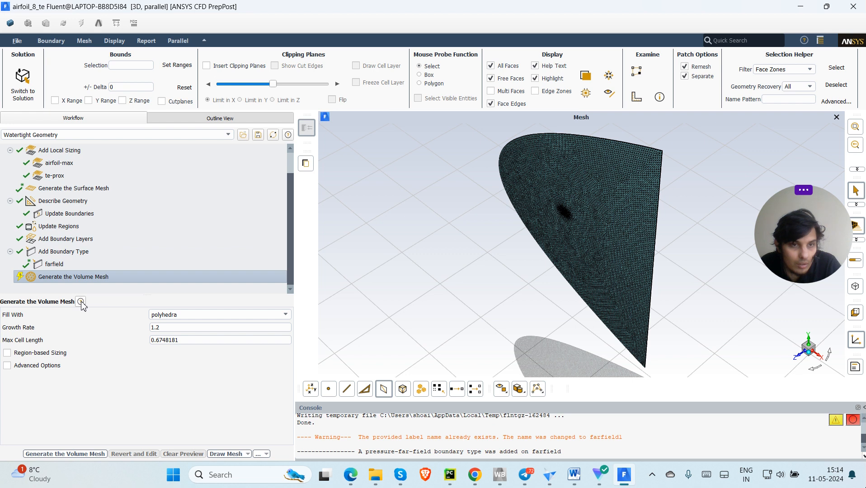
Generate the volume mesh filled with polyhedra, with region-based sizing and advanced options enabled.
left_click(80, 302)
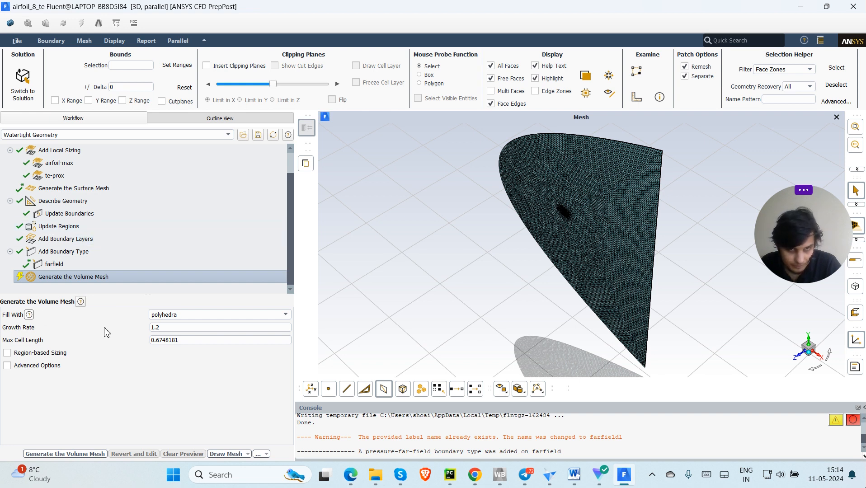
left_click(288, 319)
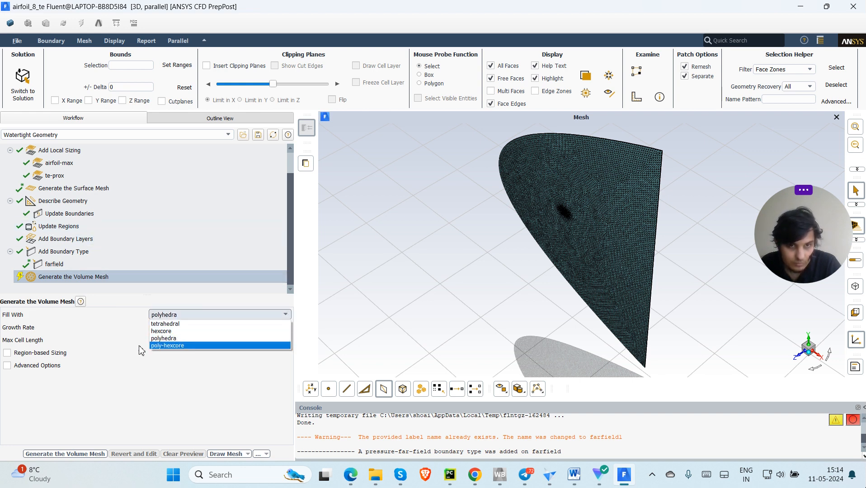
left_click(165, 339)
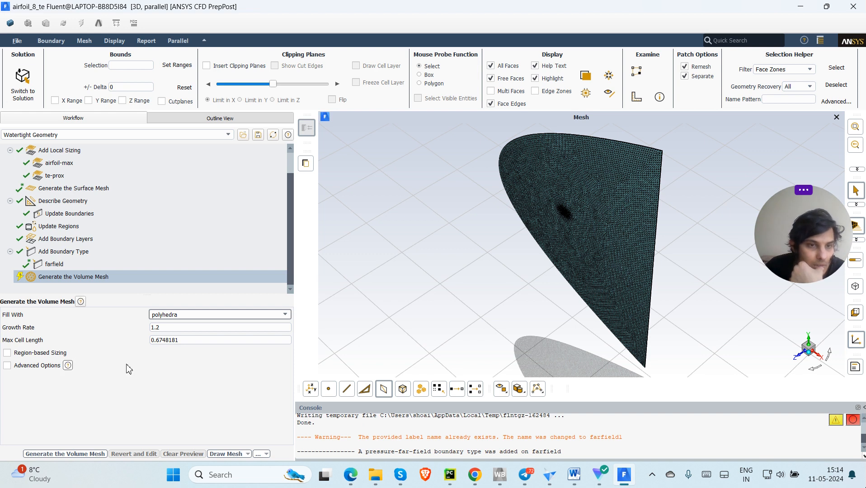
left_click(7, 366)
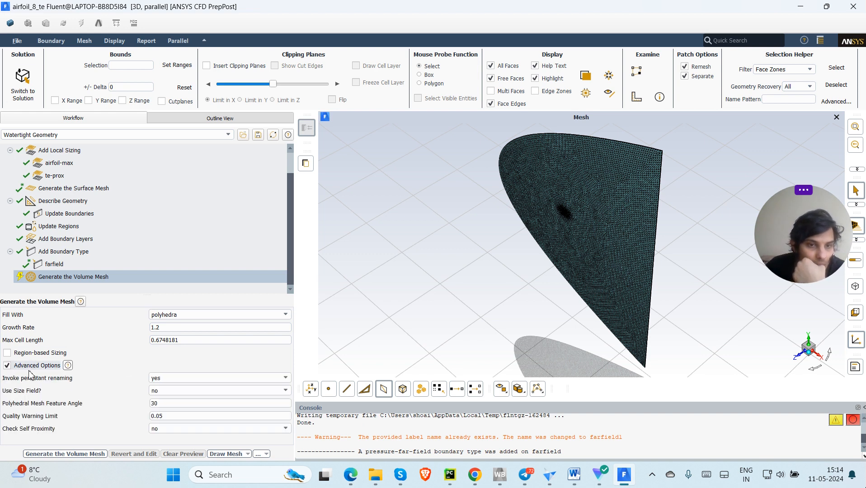
left_click(8, 353)
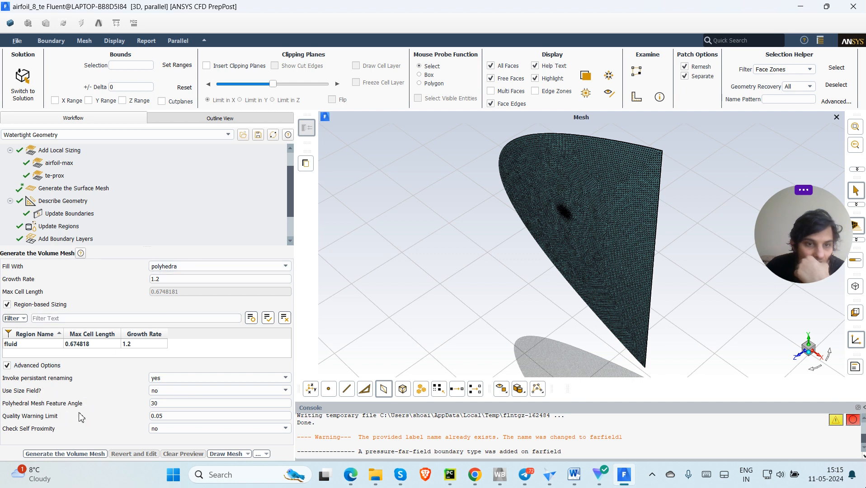
left_click(68, 453)
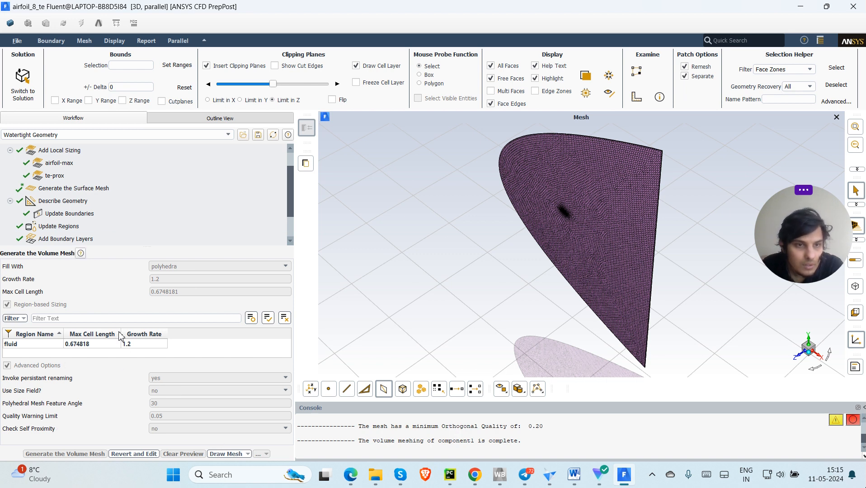
scroll(126, 240, "down", 1)
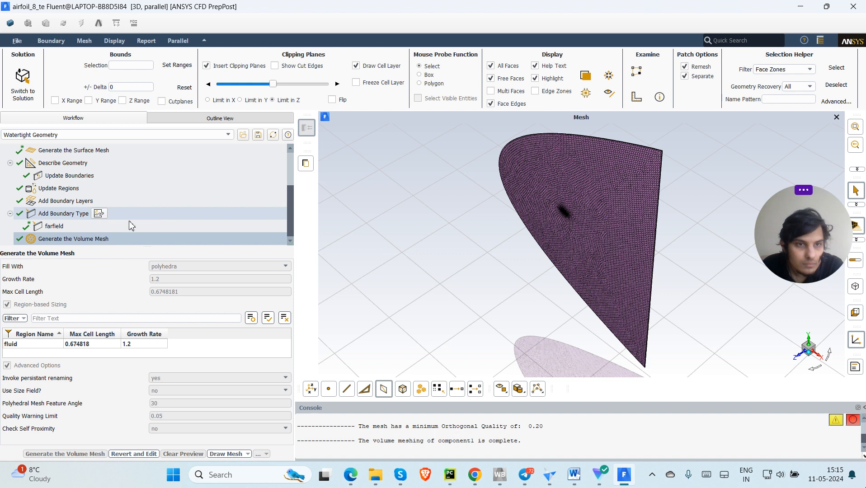
scroll(189, 218, "up", 2)
scroll(197, 215, "down", 2)
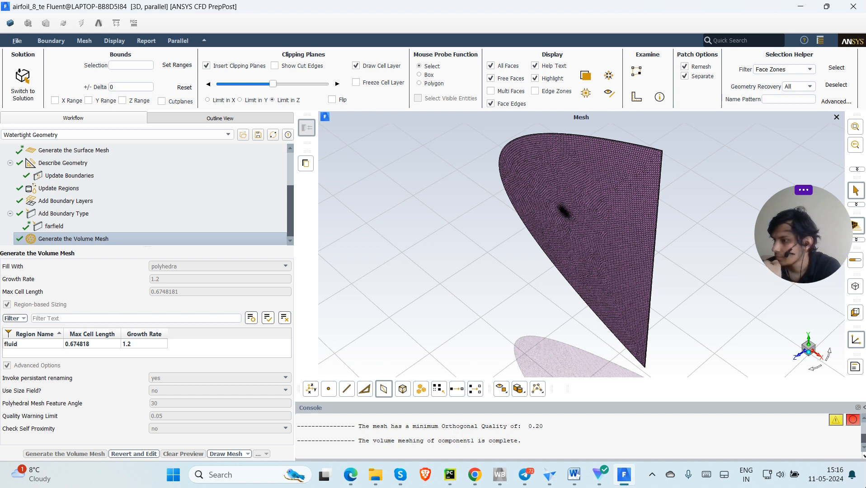
left_click(15, 43)
mouse_move(51, 90)
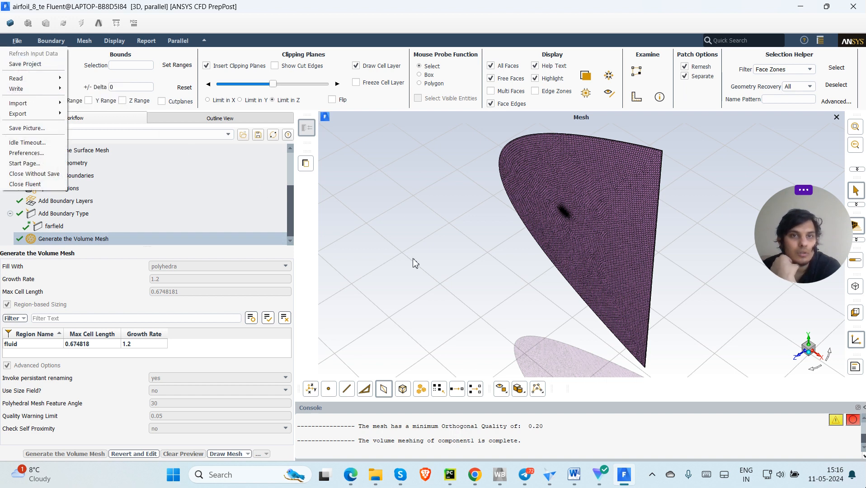
left_click(364, 205)
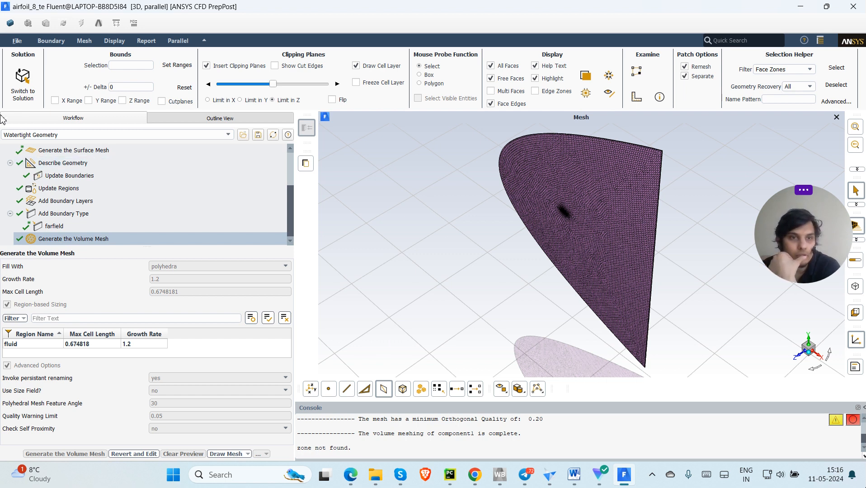
Switch from meshing to solution mode and accept the mesh validity question.
left_click(23, 81)
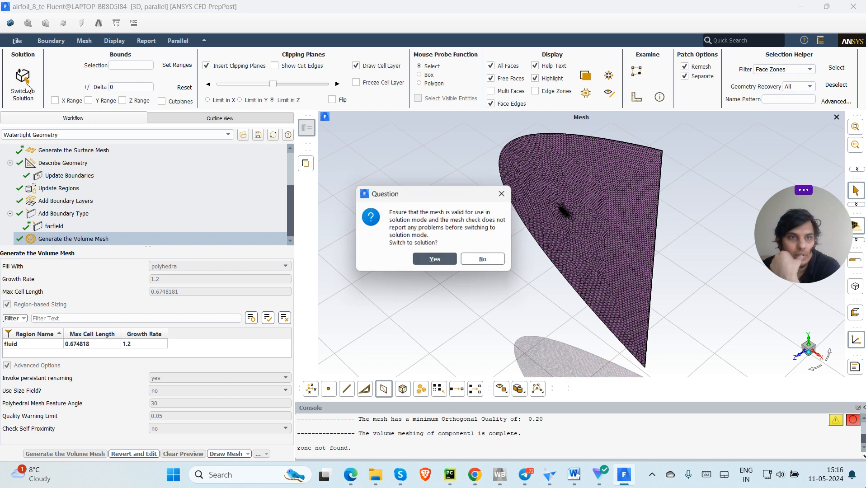
left_click(438, 259)
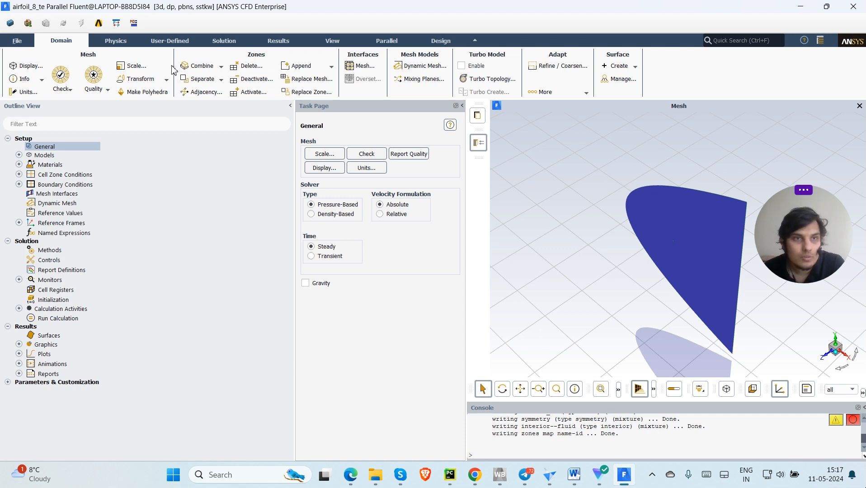
left_click(17, 42)
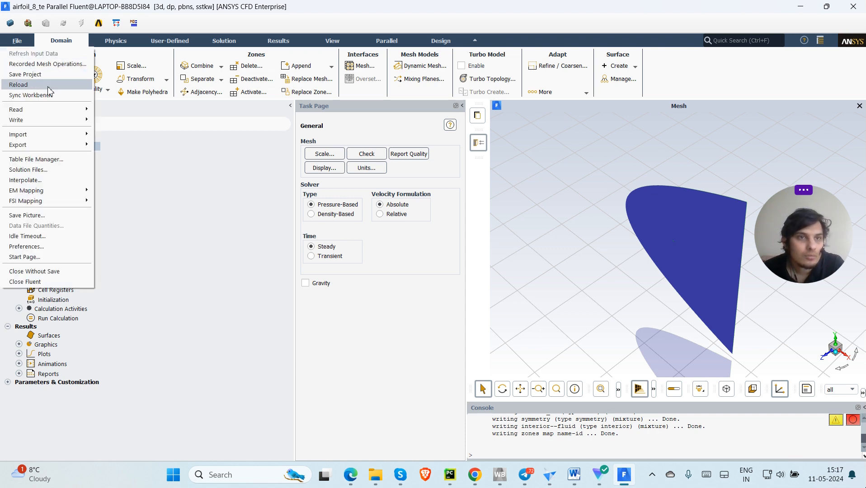
mouse_move(67, 120)
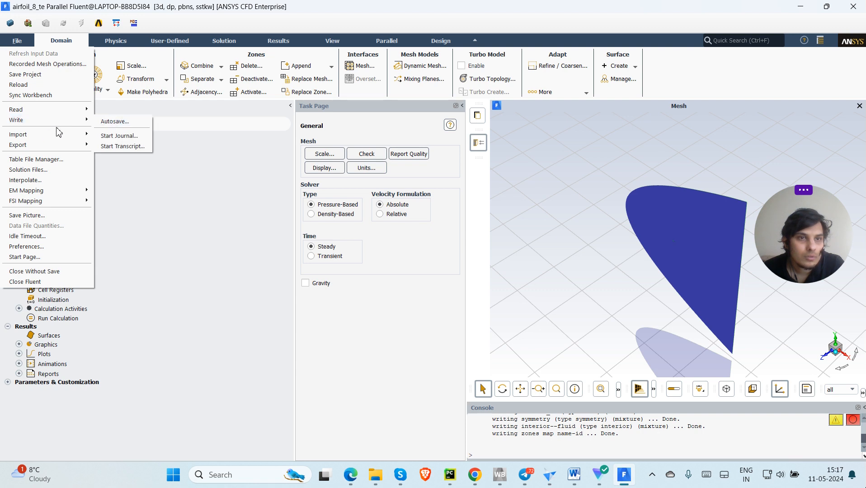
mouse_move(42, 135)
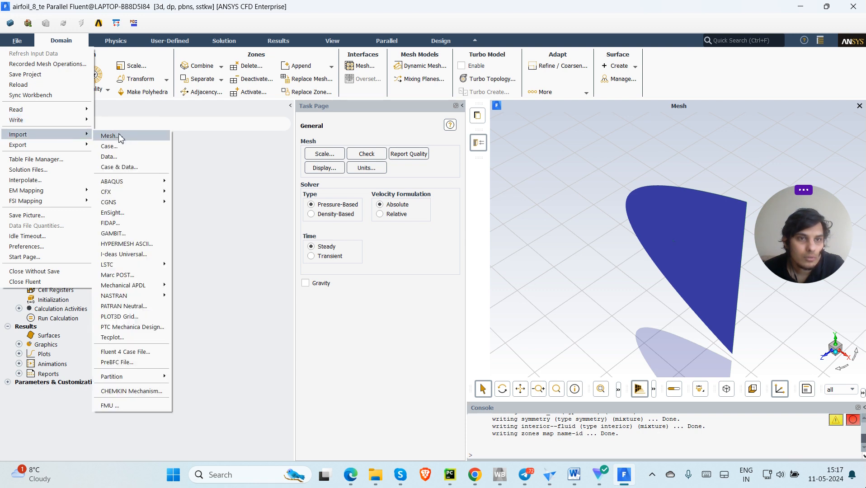
mouse_move(68, 146)
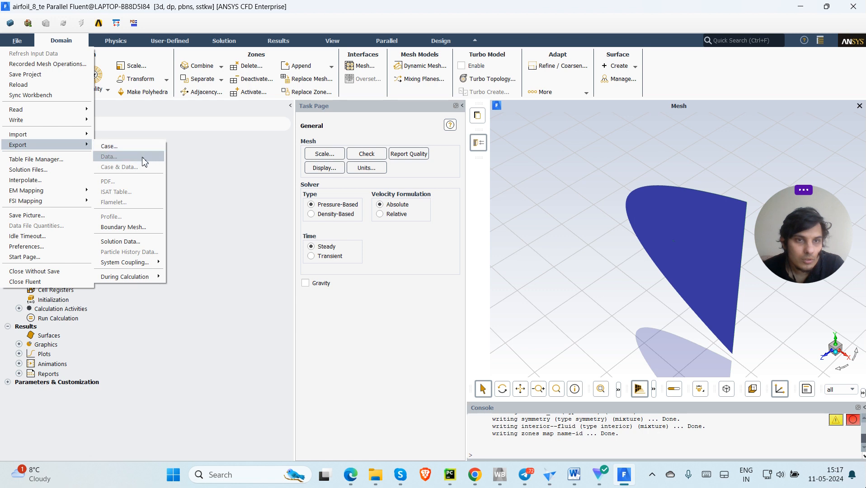
left_click(307, 379)
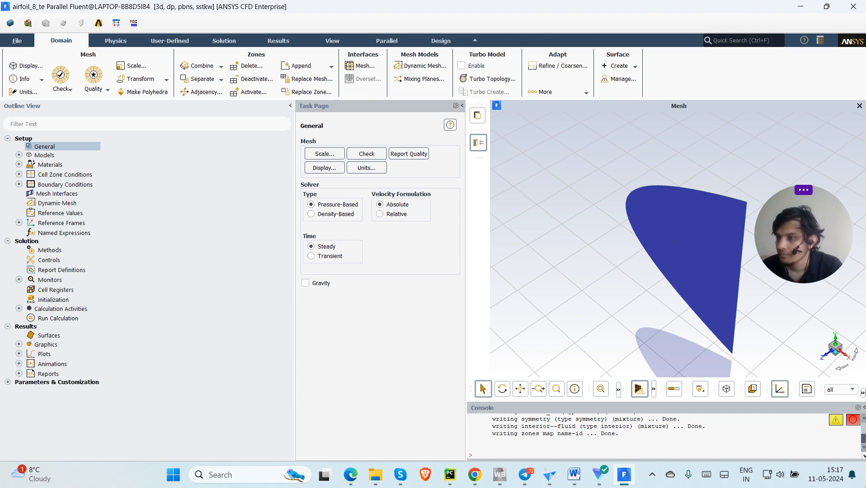
Run a mesh check on the airfoil domain in solution mode.
left_click(63, 88)
left_click(75, 100)
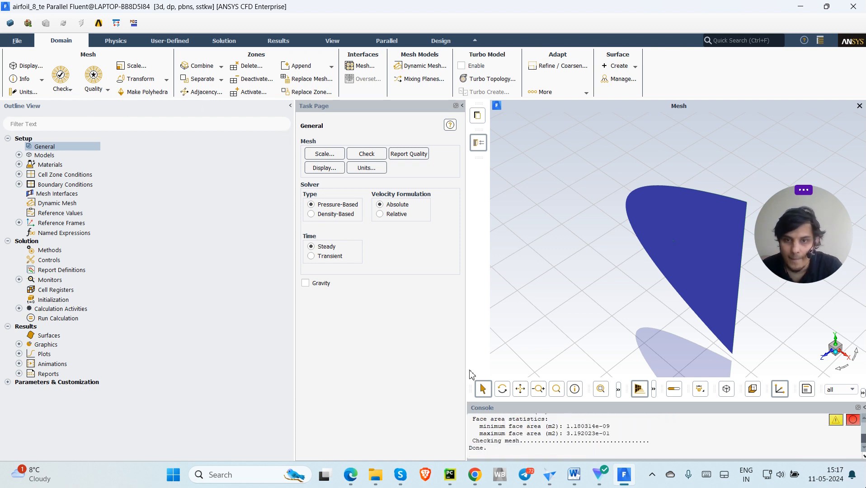
left_click(99, 90)
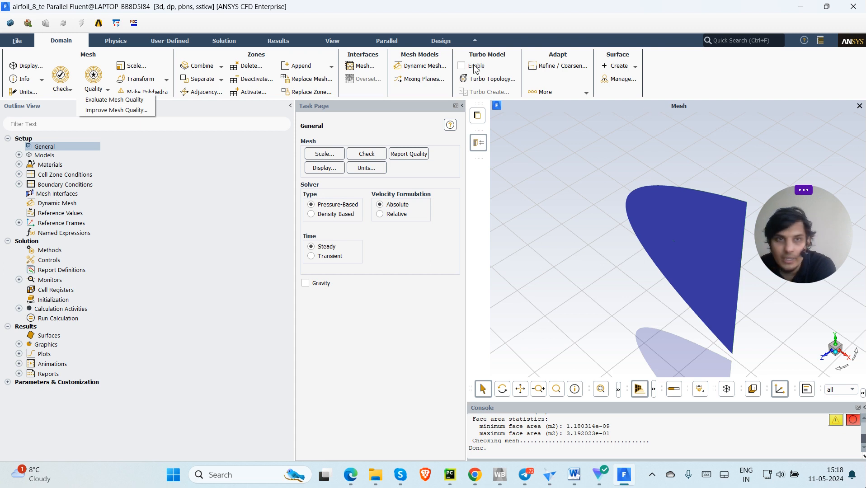
Enable the energy equation in the physics models.
left_click(116, 43)
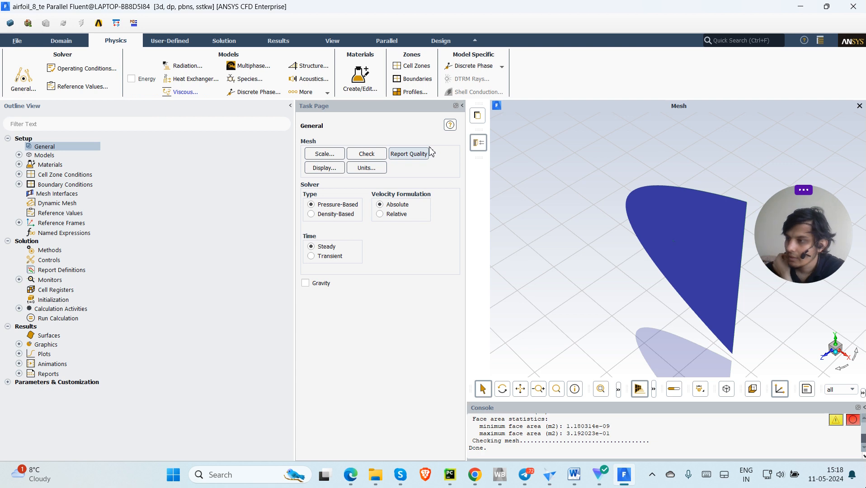
left_click(131, 79)
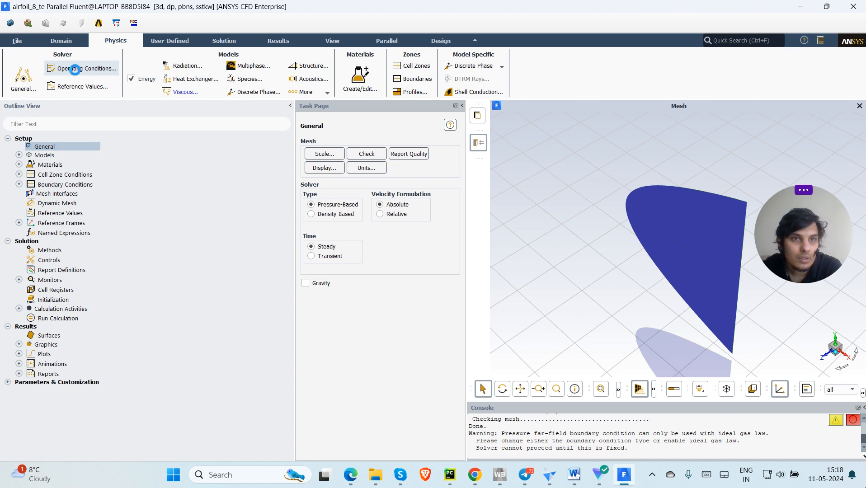
Set the operating pressure to 0 pascal in the operating conditions and verify the entry.
left_click(75, 68)
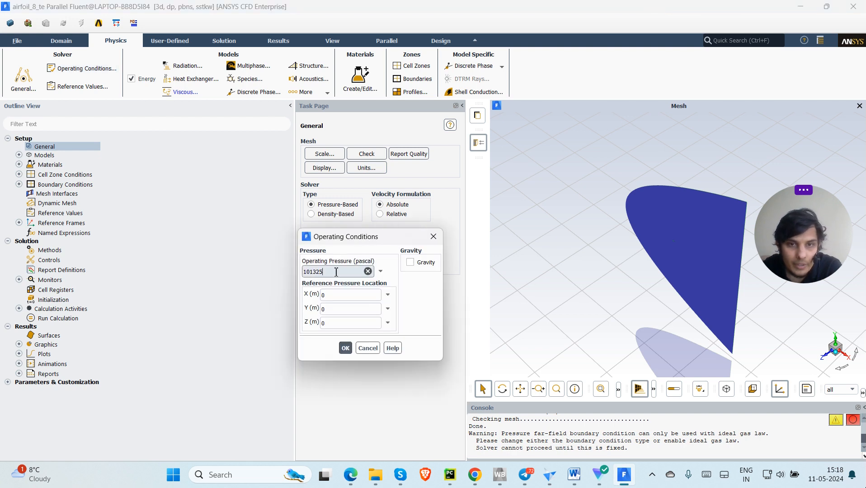
key("BackSpace")
key("BackSpace")
key("BackSpace")
key("BackSpace")
key("BackSpace")
key("BackSpace")
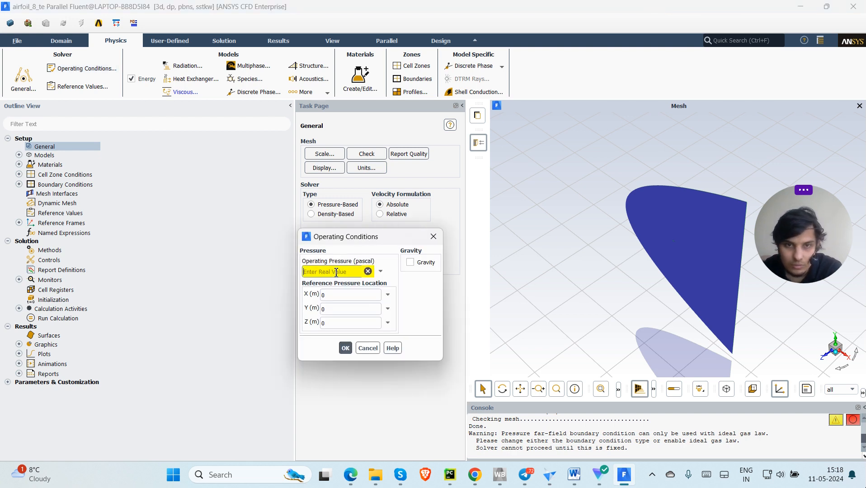
type("0")
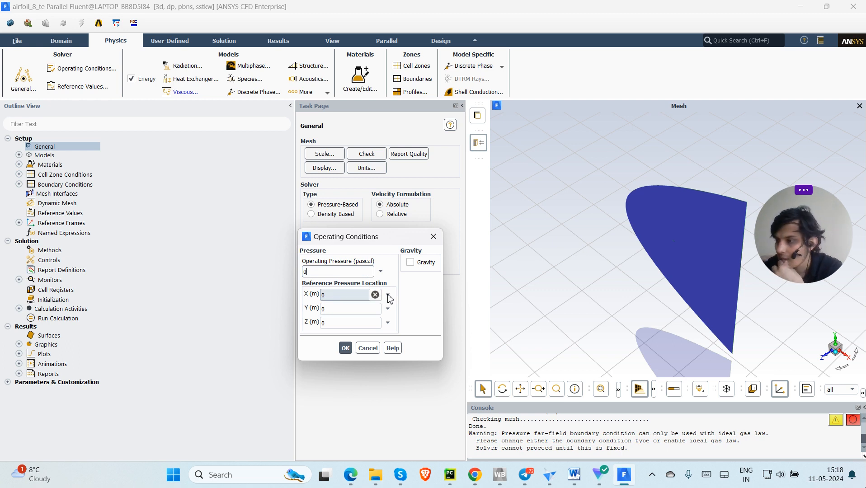
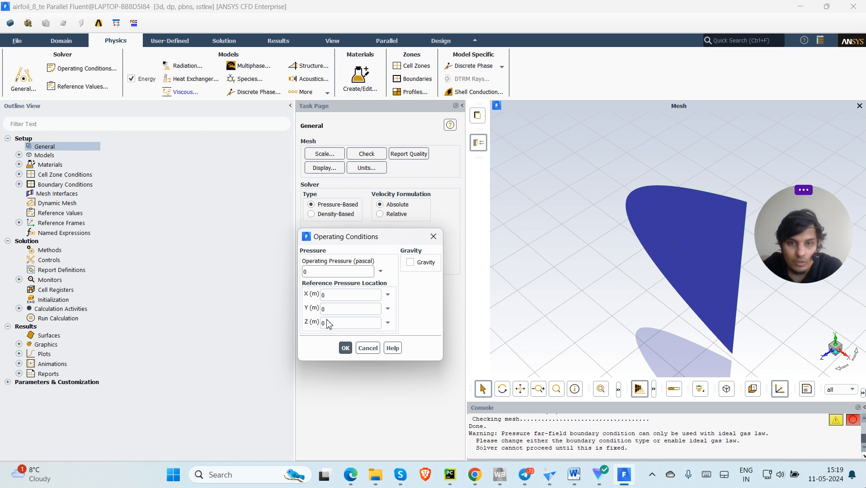
left_click(346, 348)
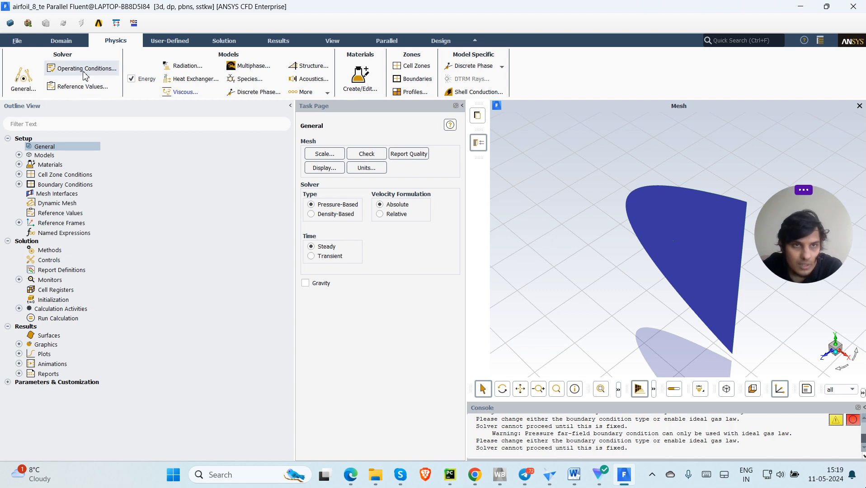
left_click(61, 68)
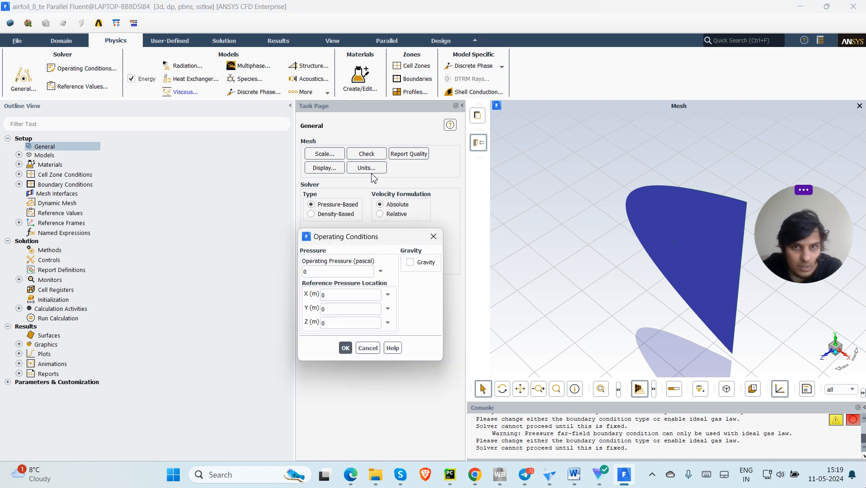
left_click(346, 348)
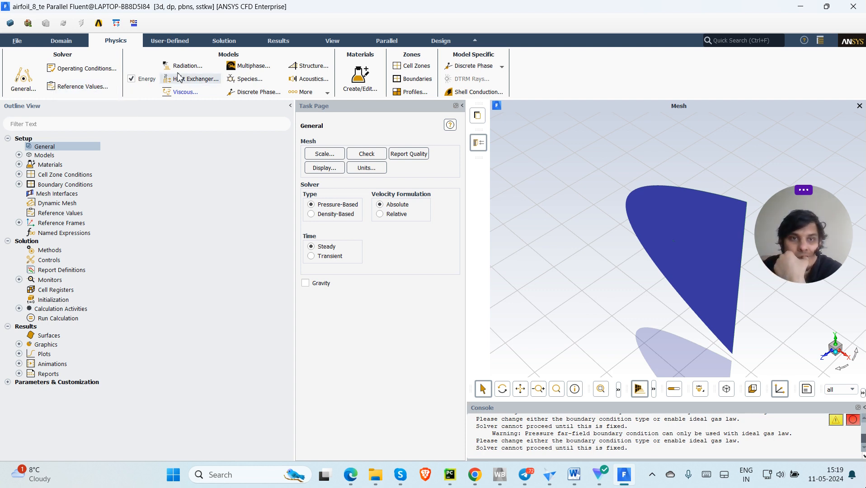
Review the viscous model constants and use the k-omega (2 eqn) model in its SST variant.
left_click(184, 93)
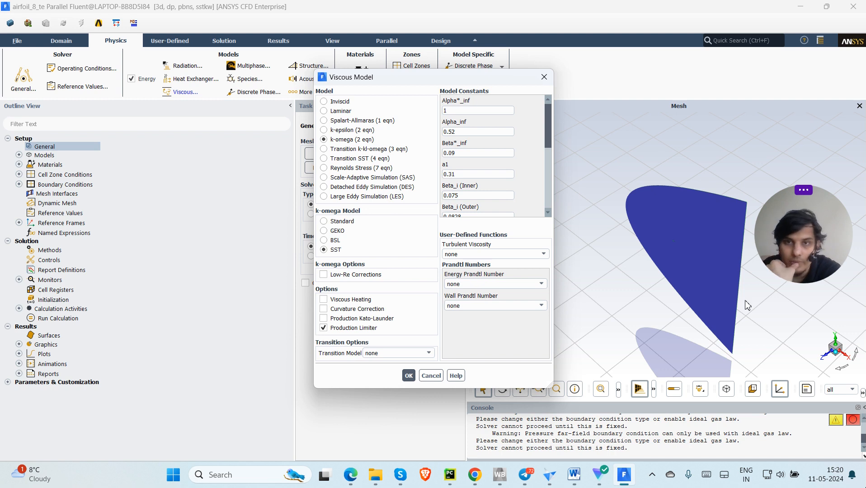
scroll(452, 168, "down", 4)
scroll(452, 169, "down", 2)
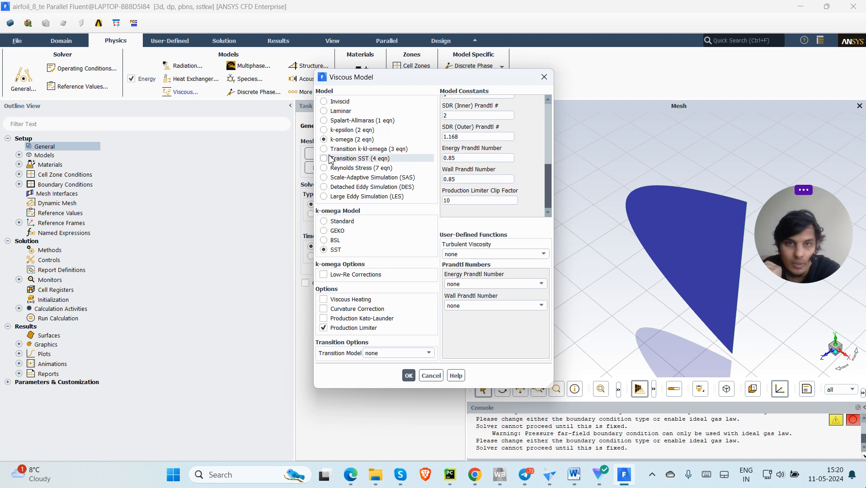
left_click(323, 249)
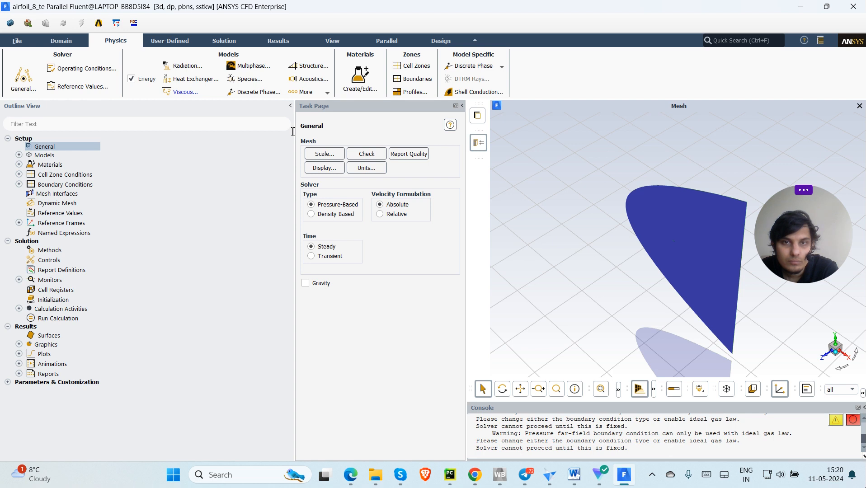
Set air's density to ideal-gas and its viscosity to sutherland with the three coefficient method, and apply the material changes.
left_click(364, 76)
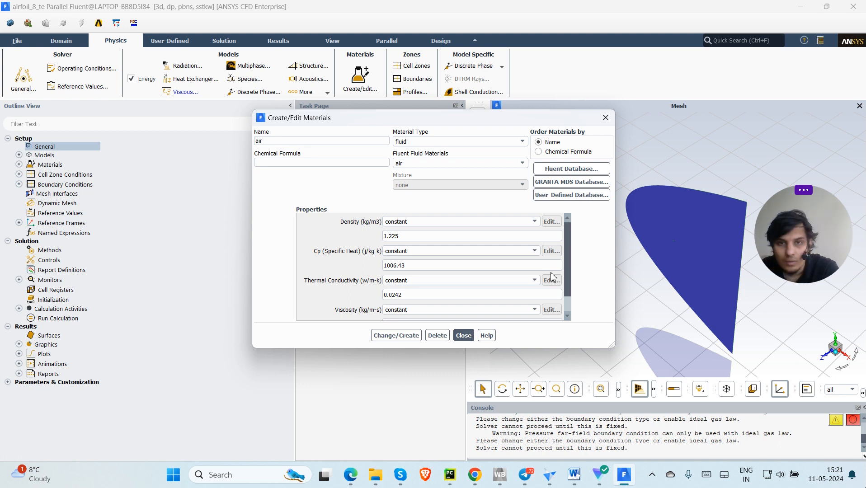
left_click(516, 221)
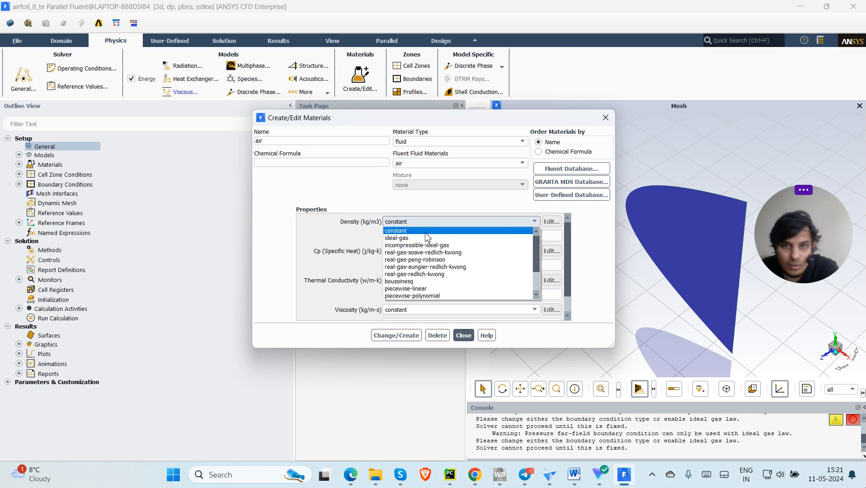
left_click(402, 238)
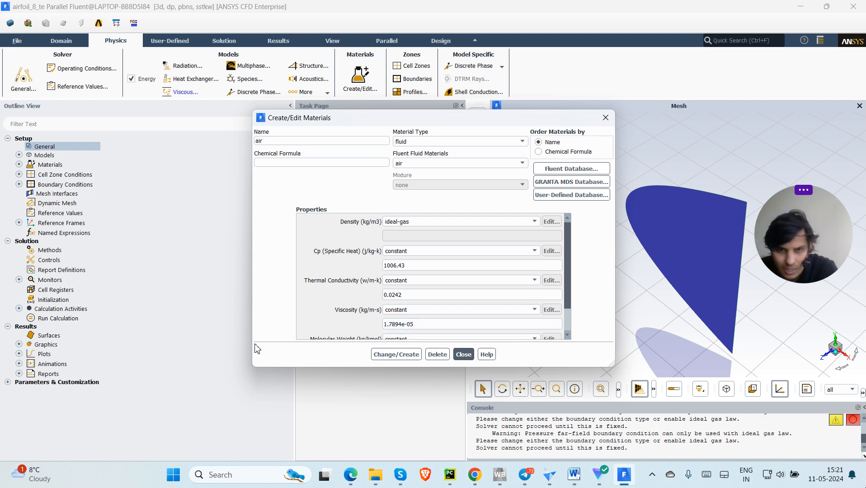
left_click(523, 311)
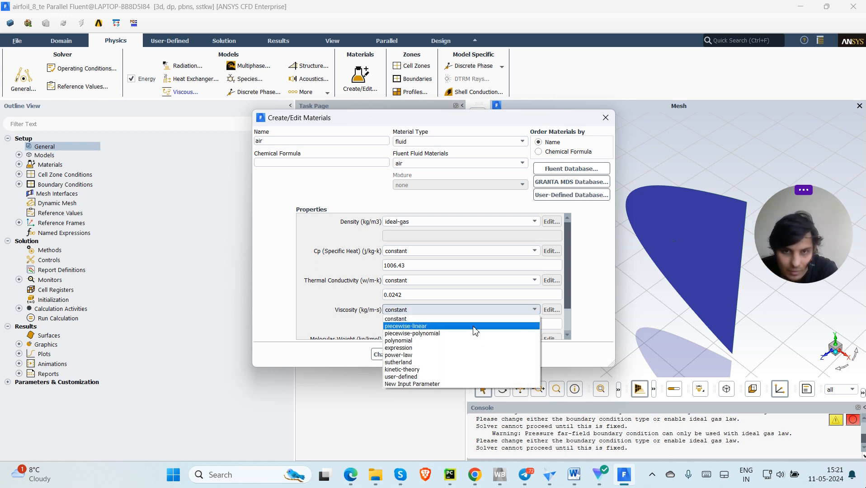
left_click(421, 362)
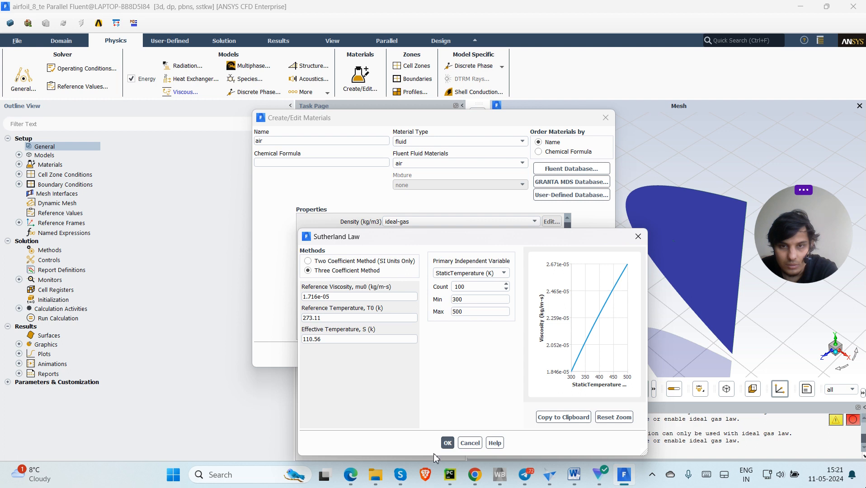
left_click(448, 443)
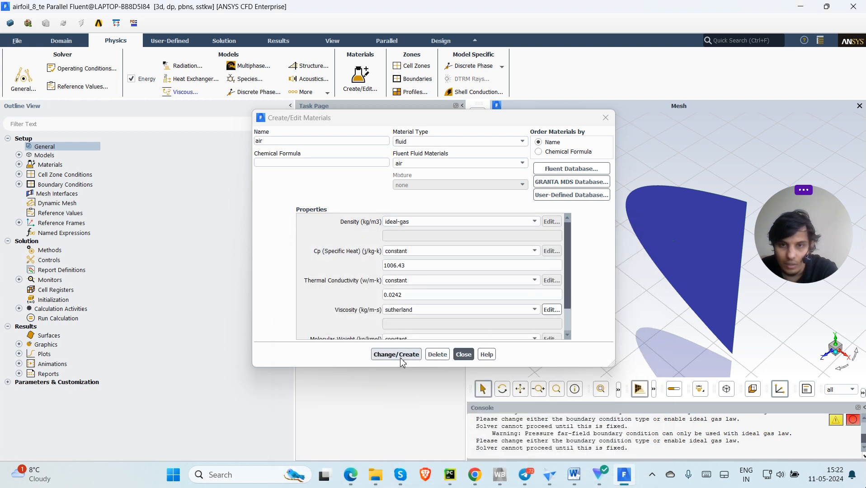
left_click(404, 355)
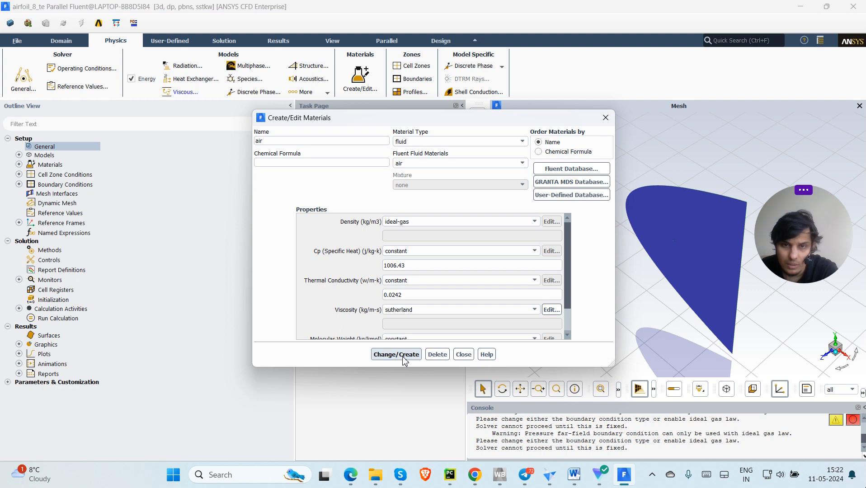
left_click(387, 355)
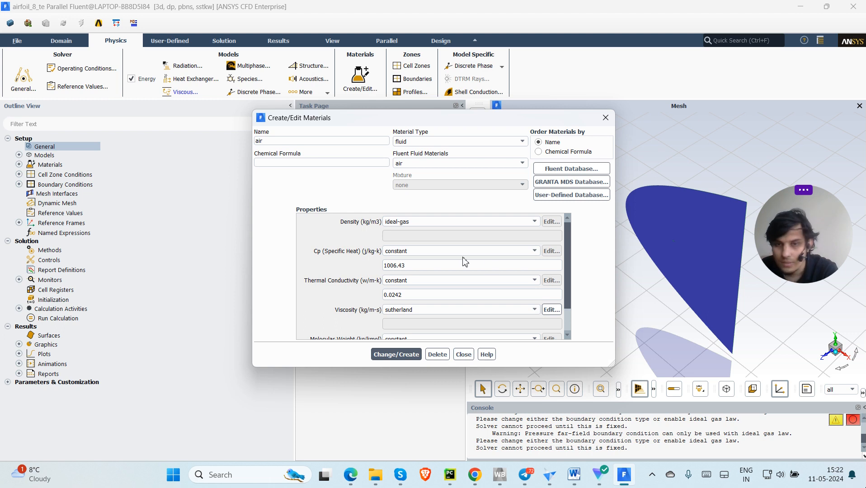
left_click(463, 354)
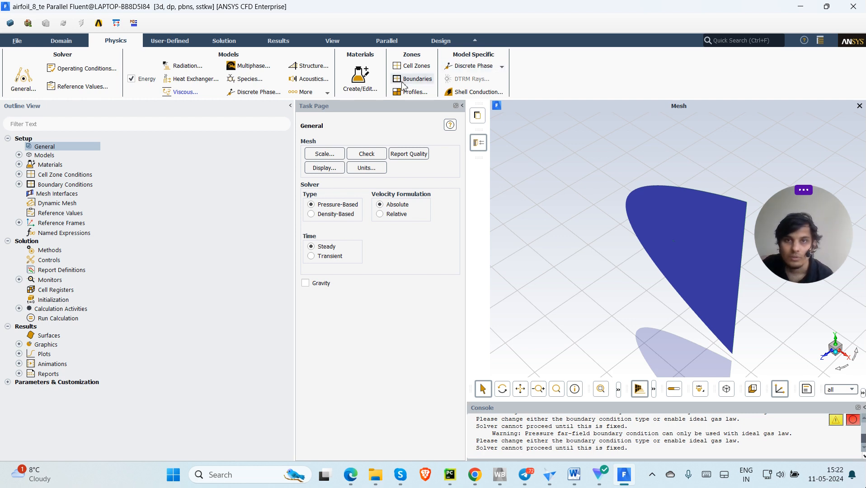
Set the farfield boundary's gauge pressure to 73048 pascal and its Mach number to 0.7.
left_click(416, 84)
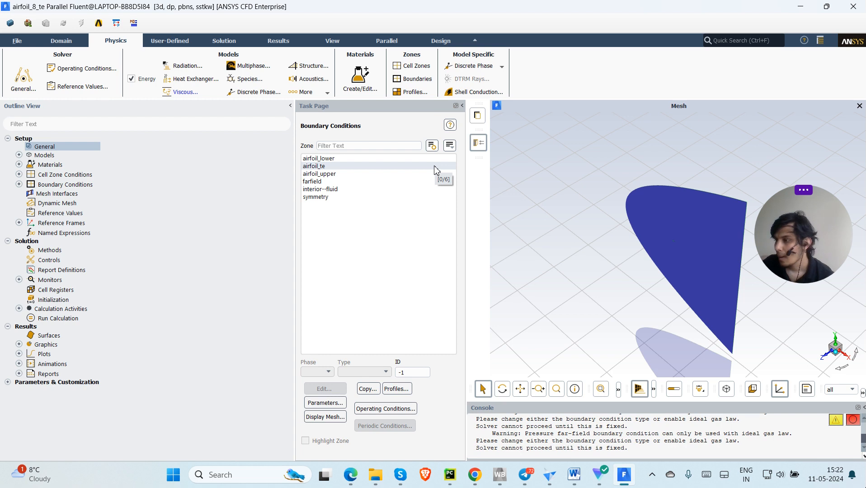
left_click(334, 182)
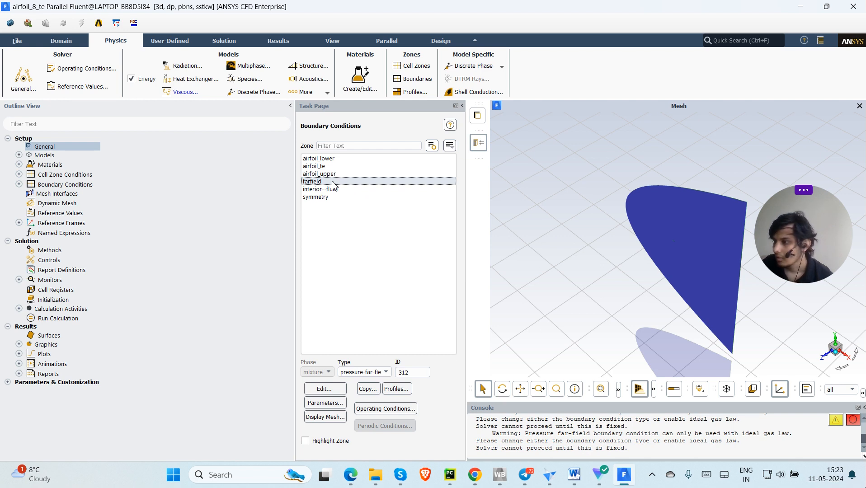
double_click(333, 182)
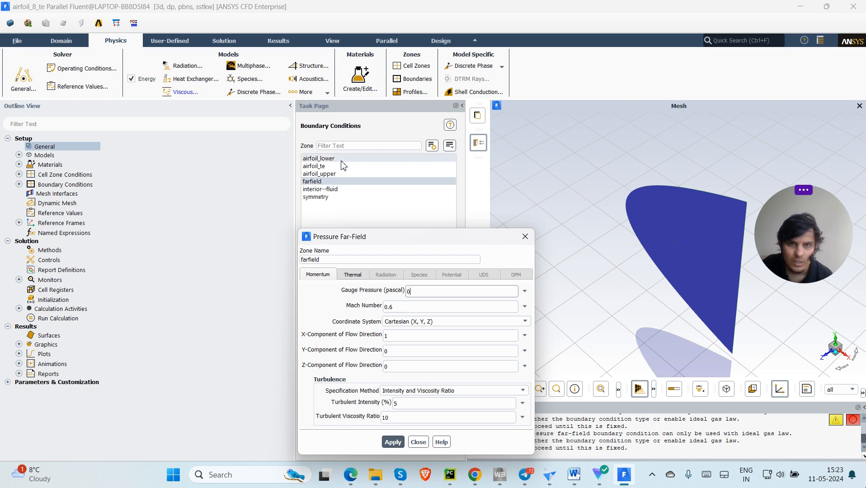
double_click(418, 295)
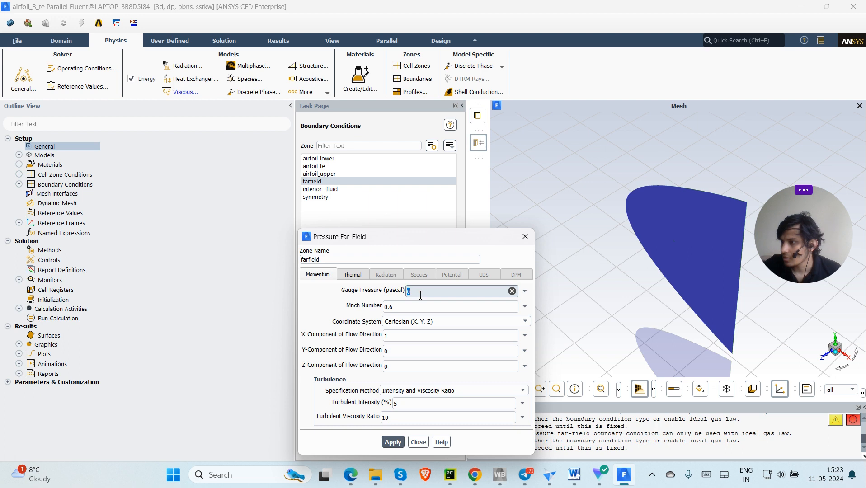
key("BackSpace")
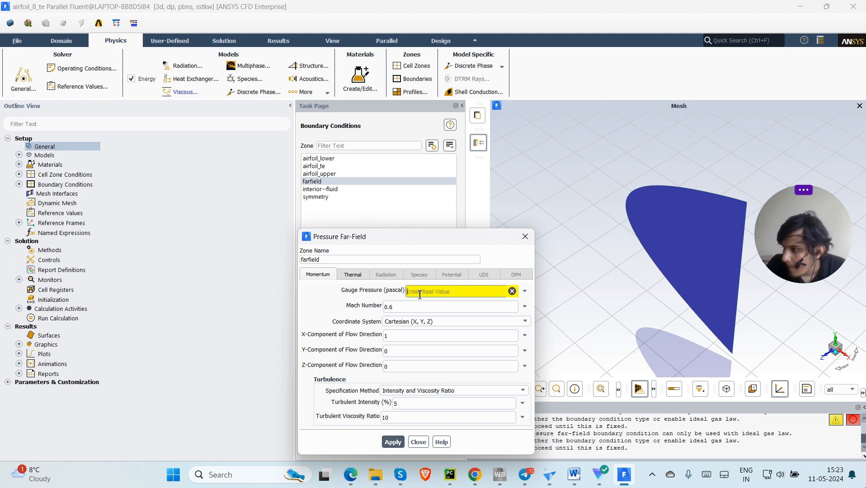
type("7")
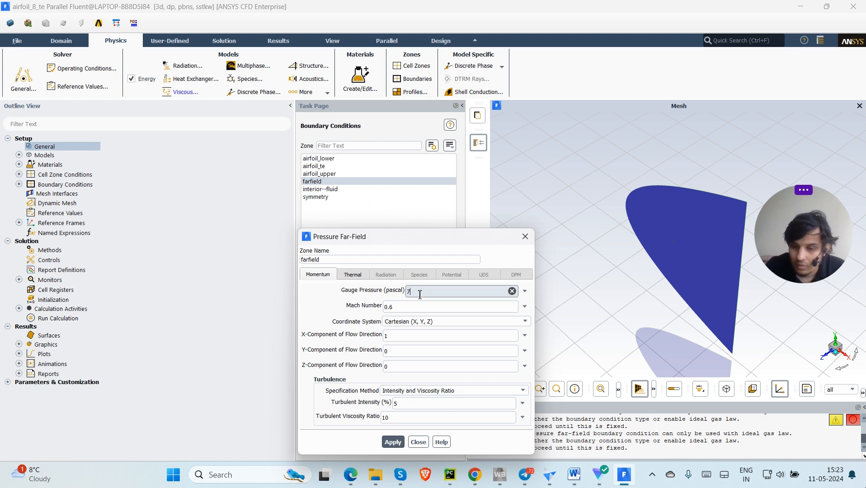
type("3")
type("049")
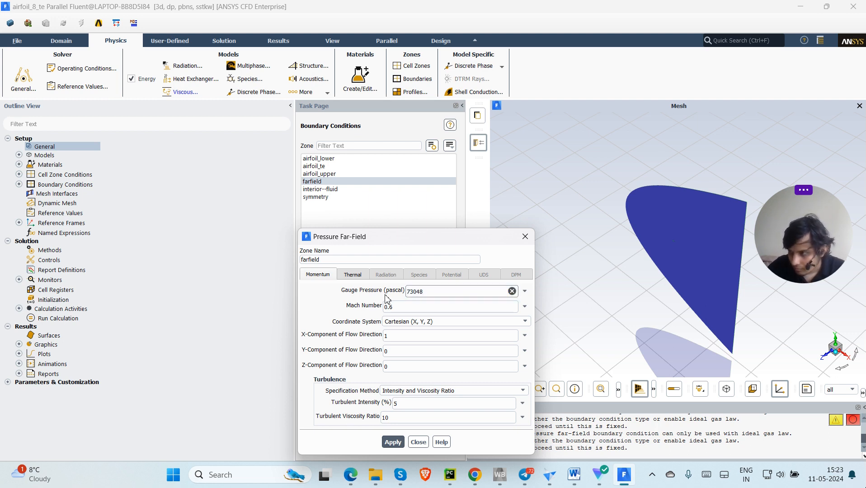
left_click(399, 310)
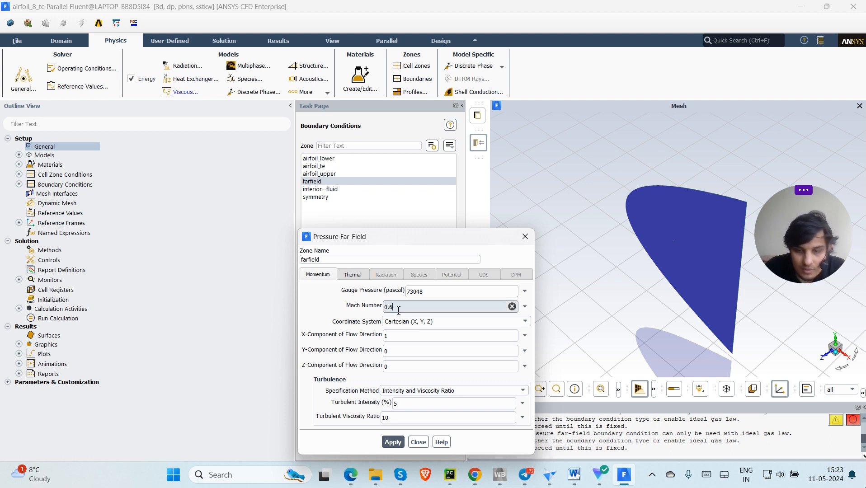
key("BackSpace")
type("7")
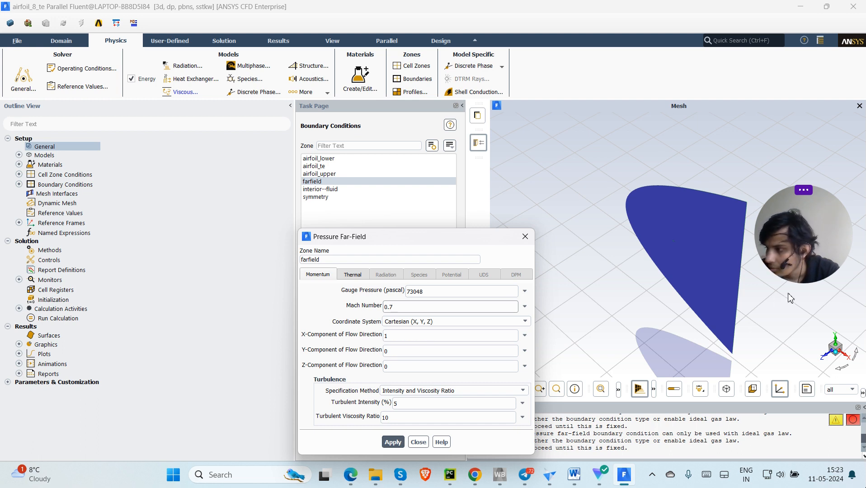
Set the farfield flow direction to an X-component of 0.99978 and a Y-component of 0.02079.
left_click(392, 337)
key("BackSpace")
left_click(399, 350)
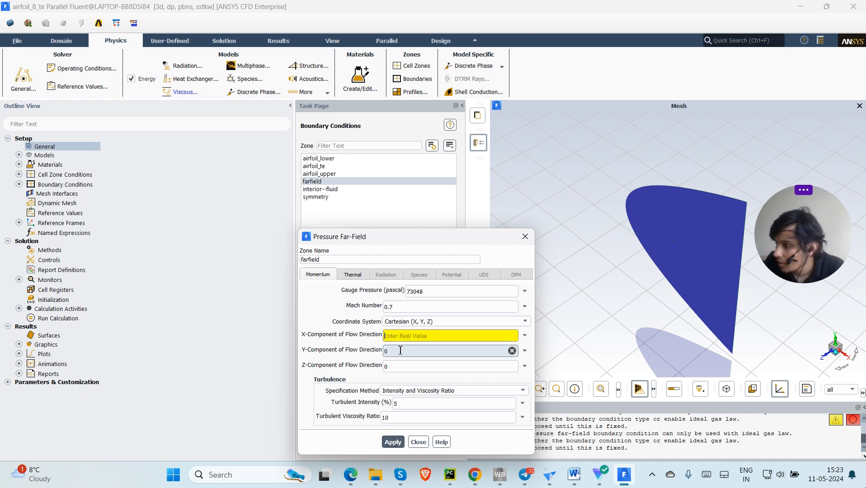
type("0.99978")
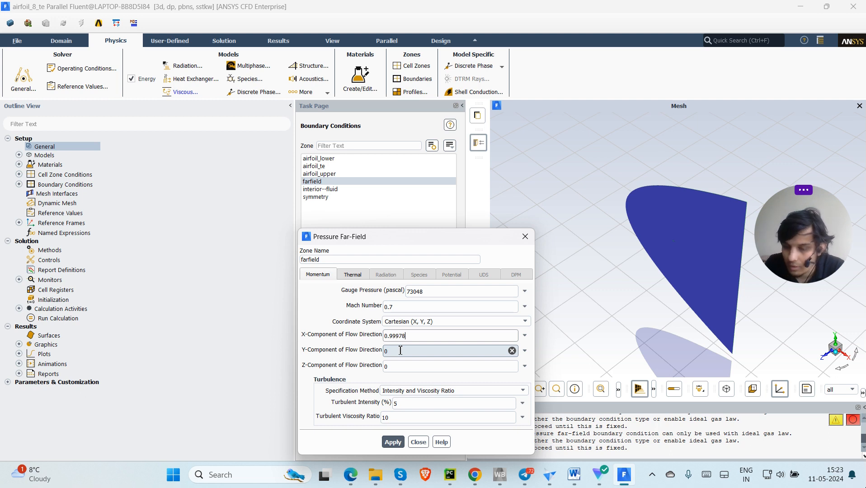
left_click(401, 353)
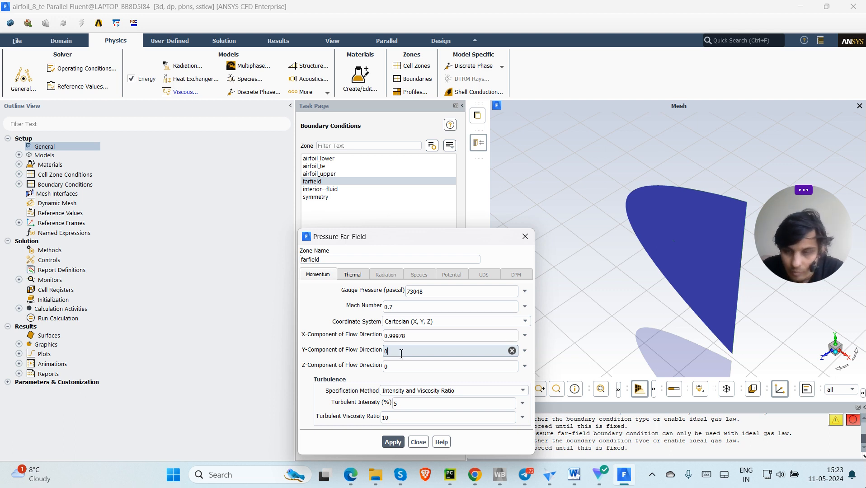
key("BackSpace")
type("0.02")
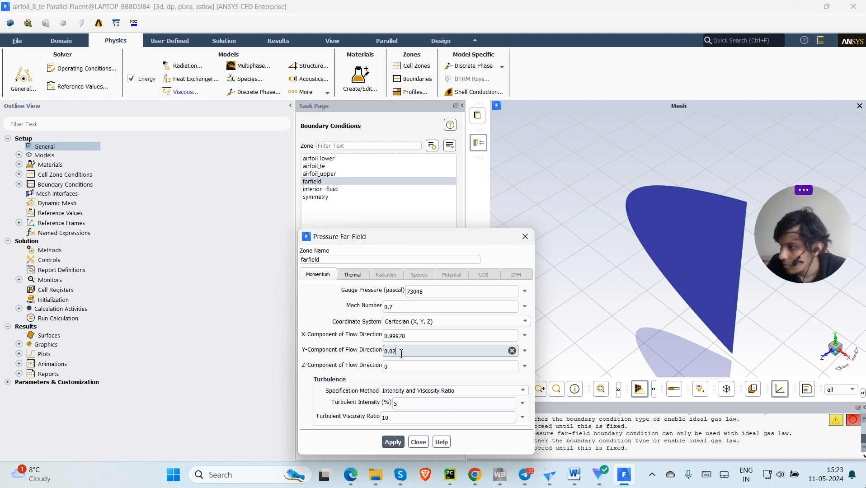
type("079")
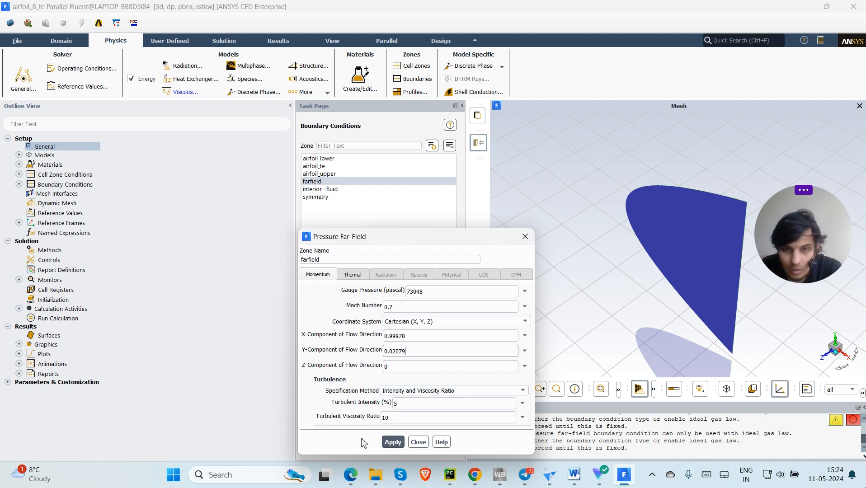
Set the farfield turbulent intensity to 1 % and the turbulent viscosity ratio to 1, and apply the momentum settings.
left_click(415, 405)
key("BackSpace")
type("1")
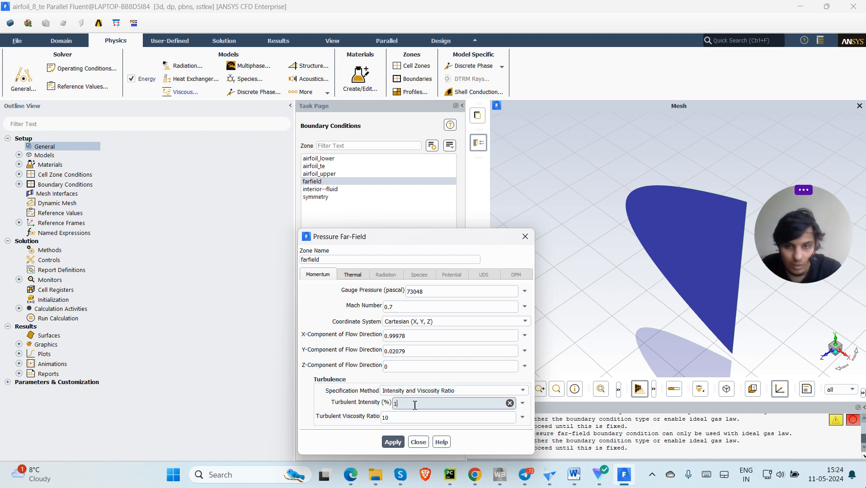
left_click(402, 418)
key("BackSpace")
key("BackSpace")
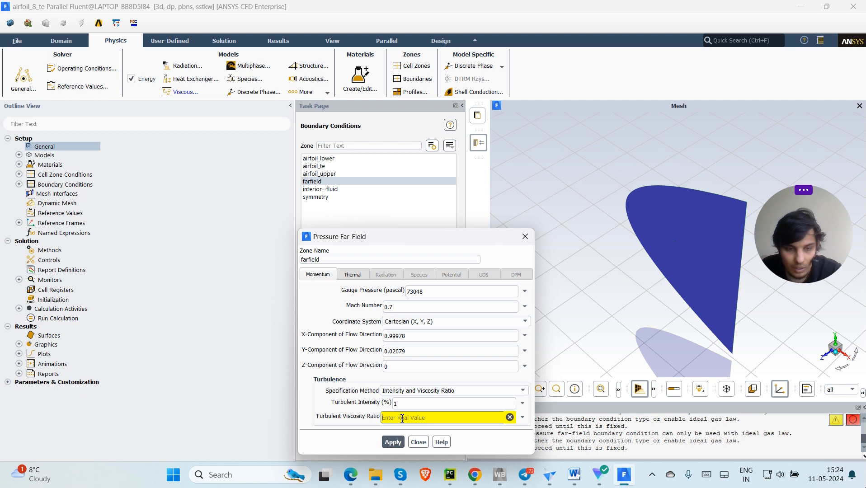
type("1")
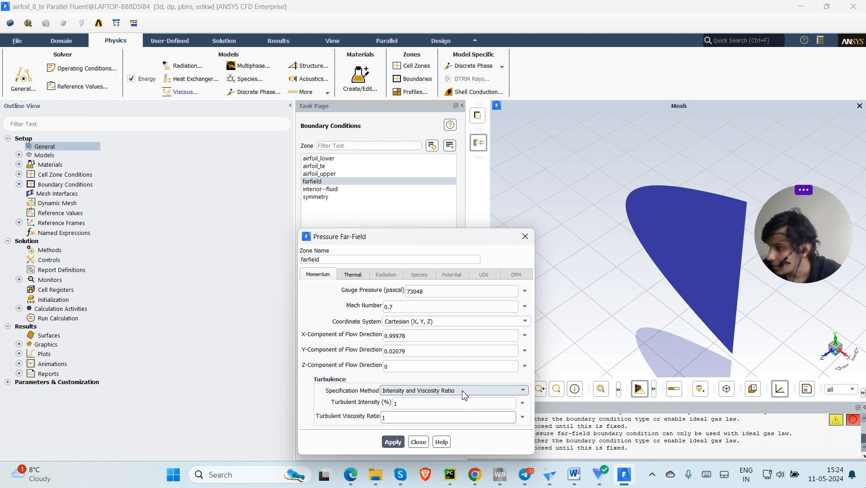
left_click(393, 442)
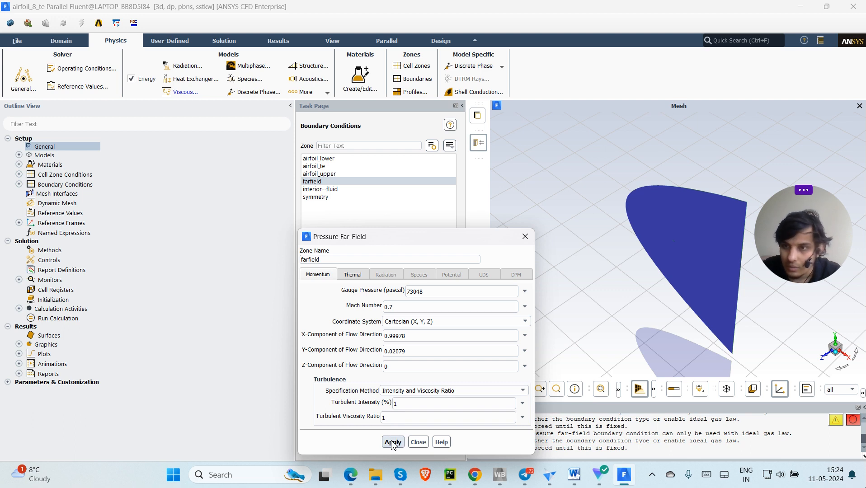
left_click(394, 442)
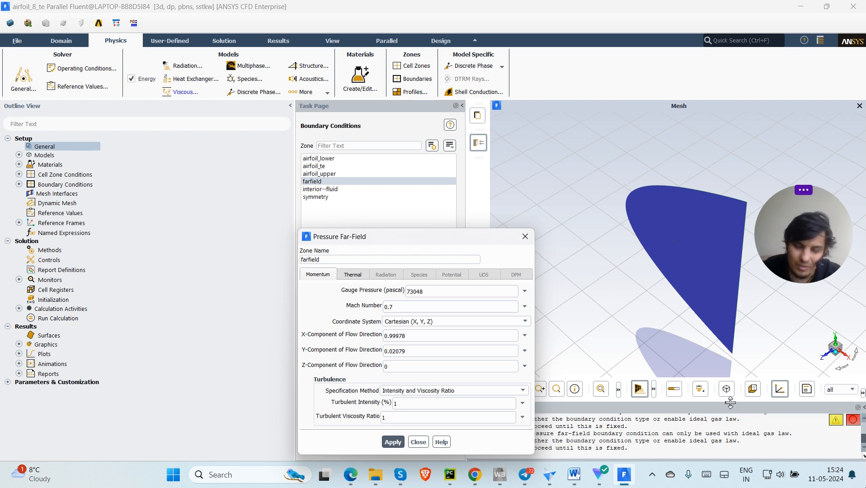
left_click(393, 443)
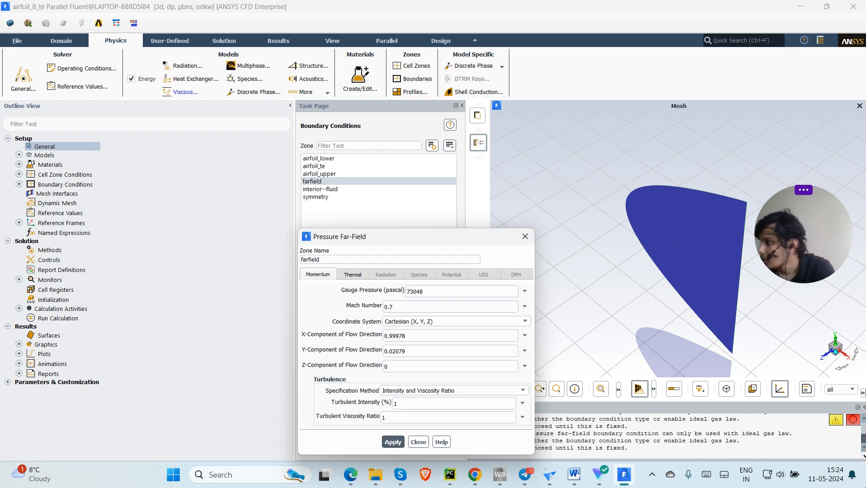
Set the farfield temperature to 283.24 K, apply the thermal setting and close the boundary condition.
left_click(356, 277)
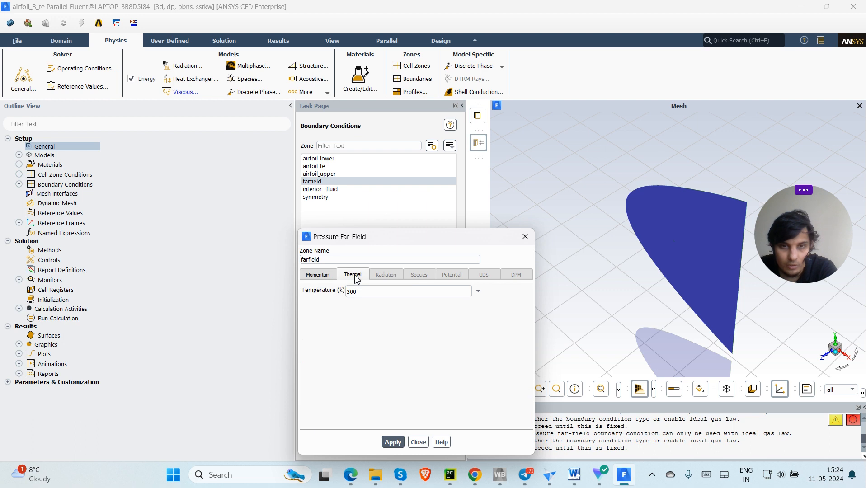
left_click(377, 291)
key("BackSpace")
key("BackSpace")
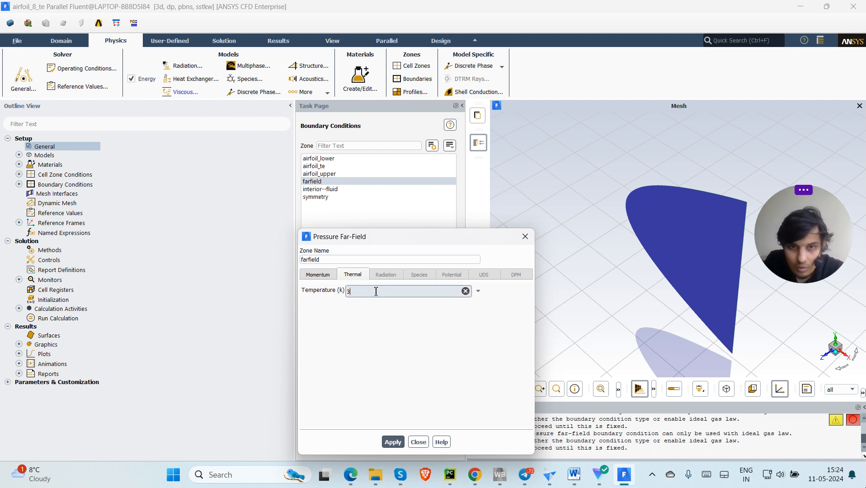
key("BackSpace")
type("28")
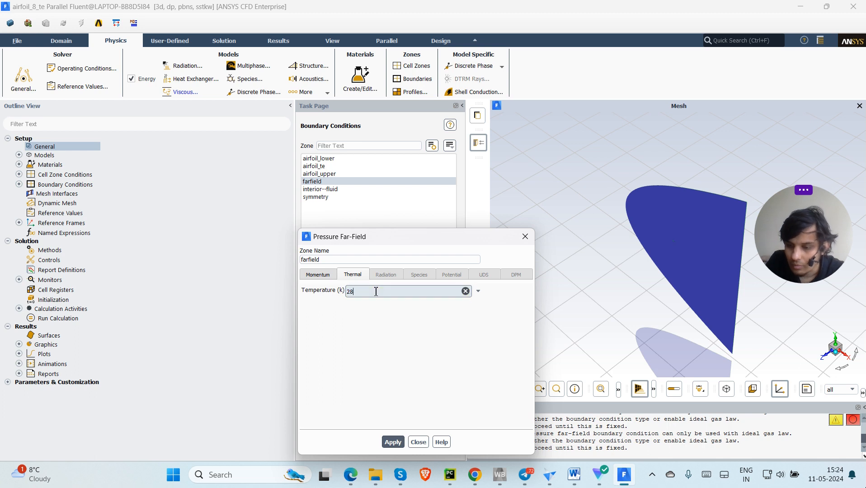
type("3.24")
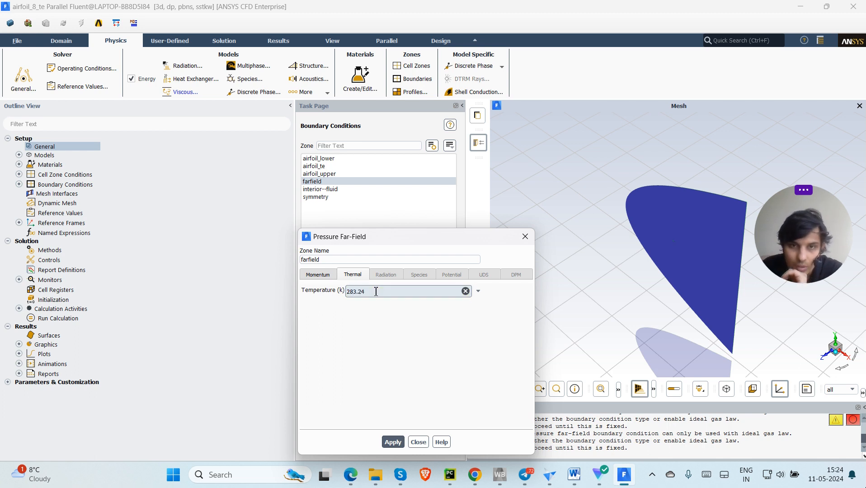
left_click(393, 442)
left_click(419, 442)
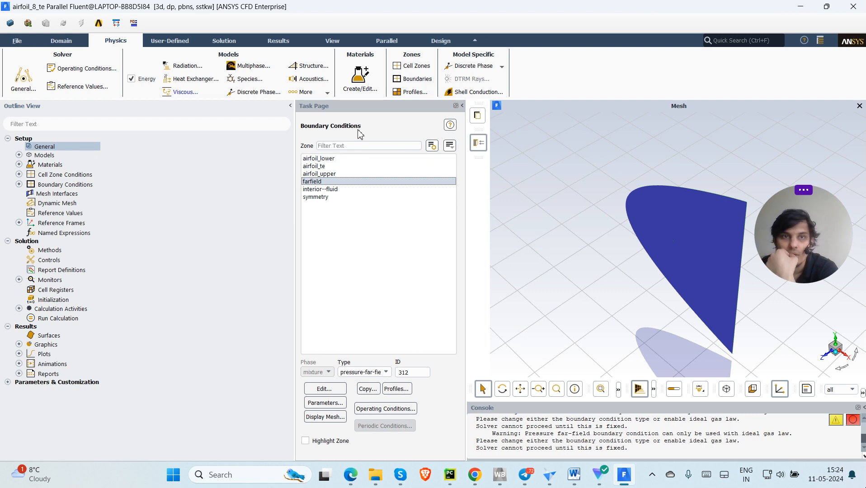
Enable High Order Term Relaxation in the solution methods.
left_click(235, 43)
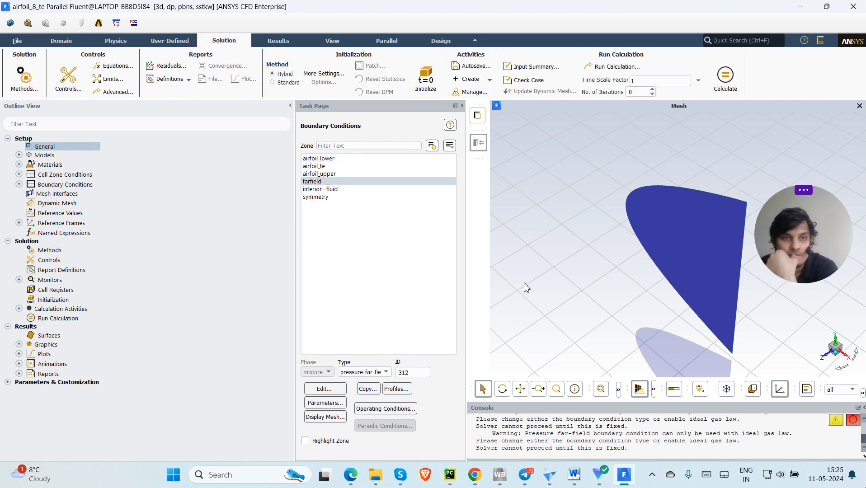
left_click(178, 42)
left_click(221, 41)
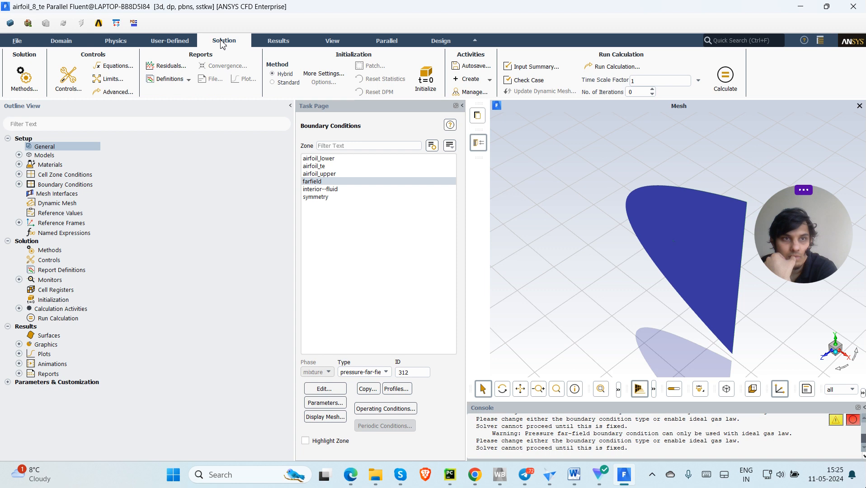
left_click(25, 79)
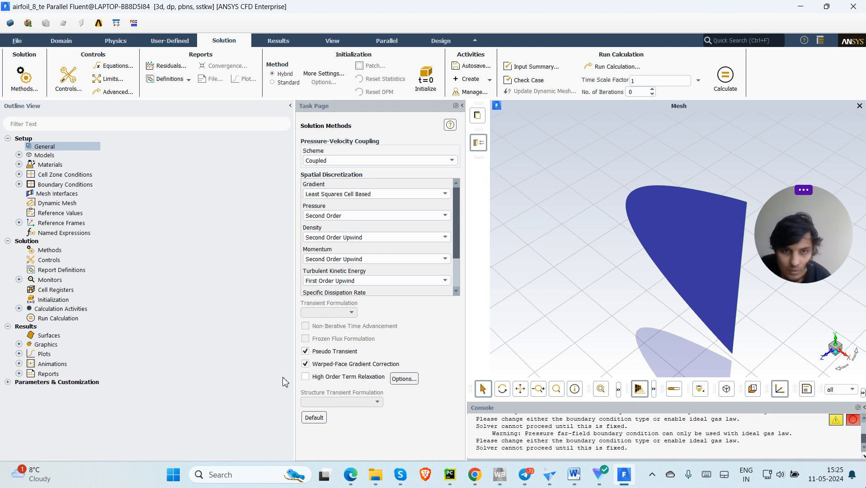
left_click(305, 377)
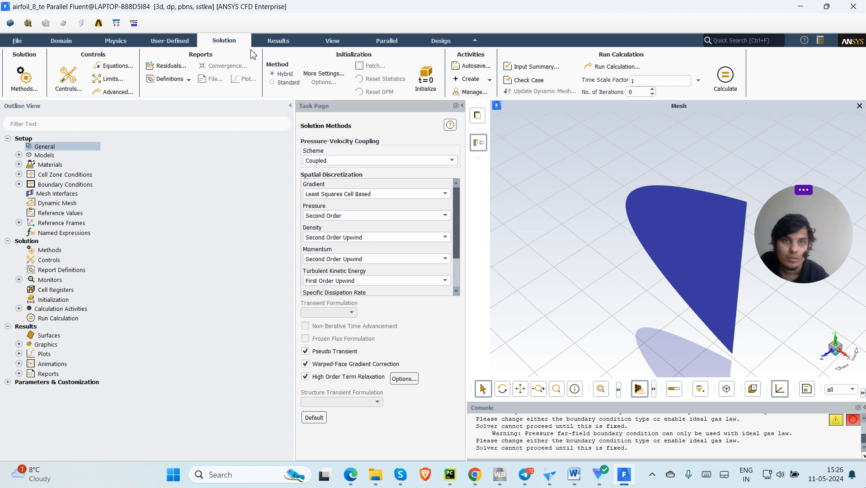
Start a new drag force report definition and name it cd-report.
left_click(170, 79)
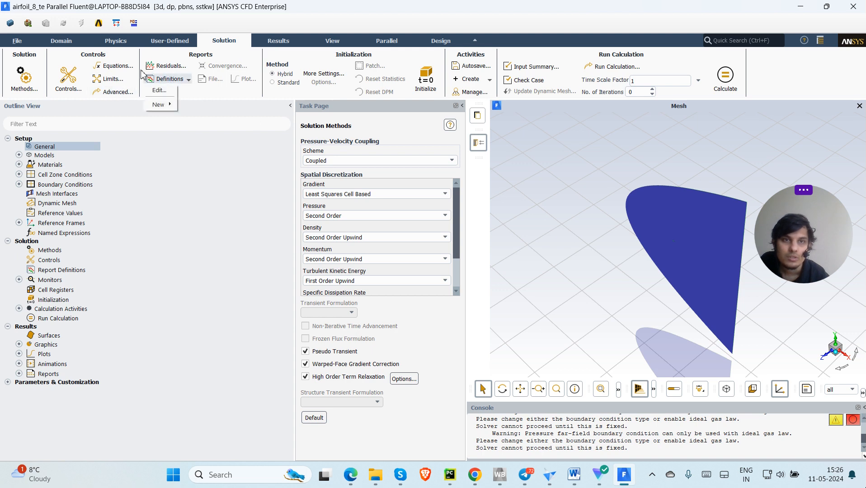
mouse_move(167, 105)
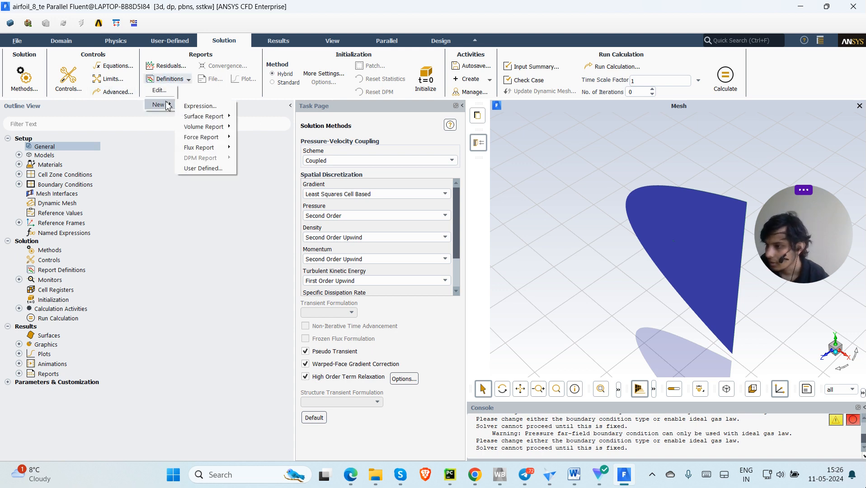
mouse_move(221, 143)
left_click(270, 141)
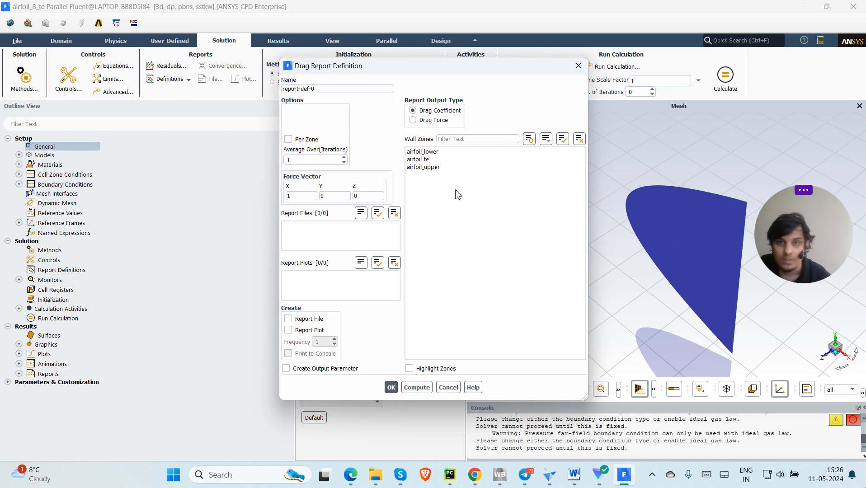
left_click_drag(292, 89, 283, 88)
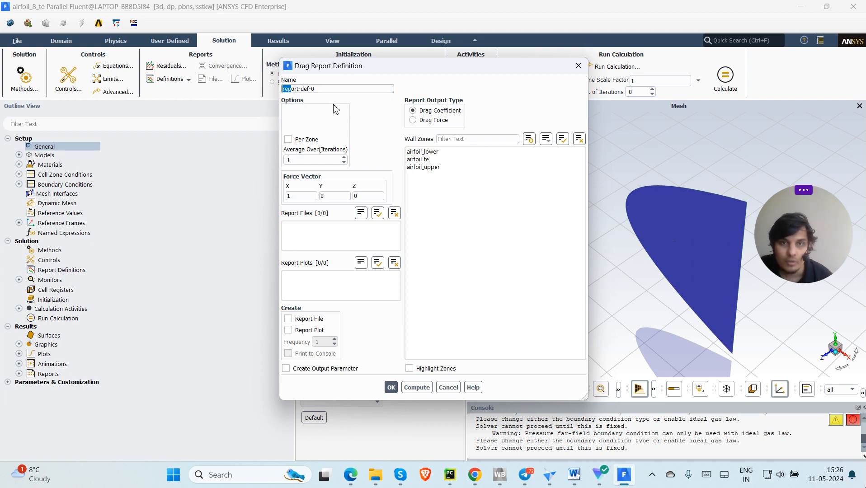
triple_click(297, 89)
type("cd-")
type("report")
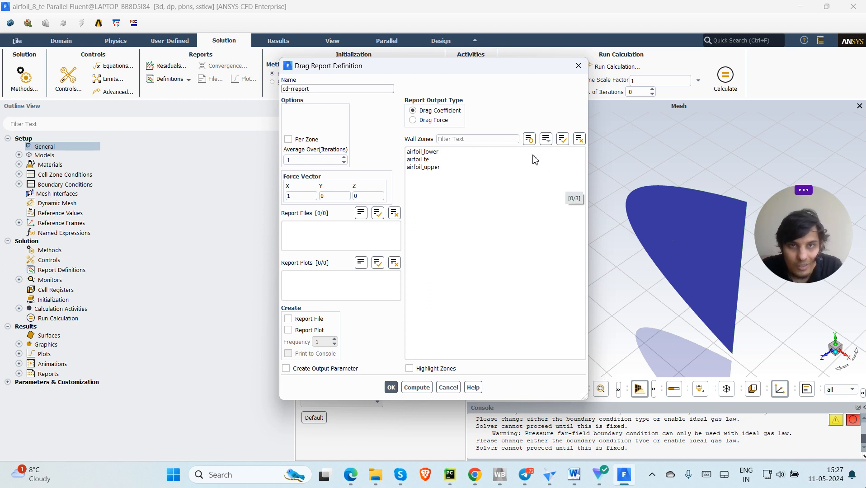
left_click(295, 89)
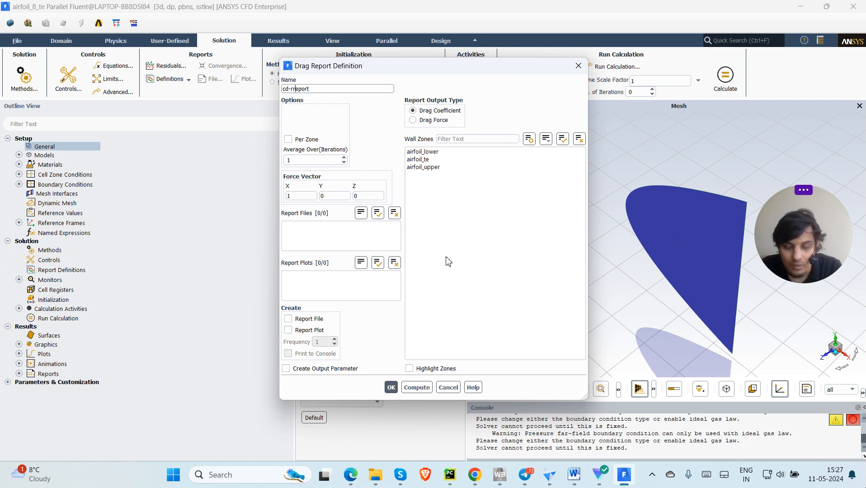
key("BackSpace")
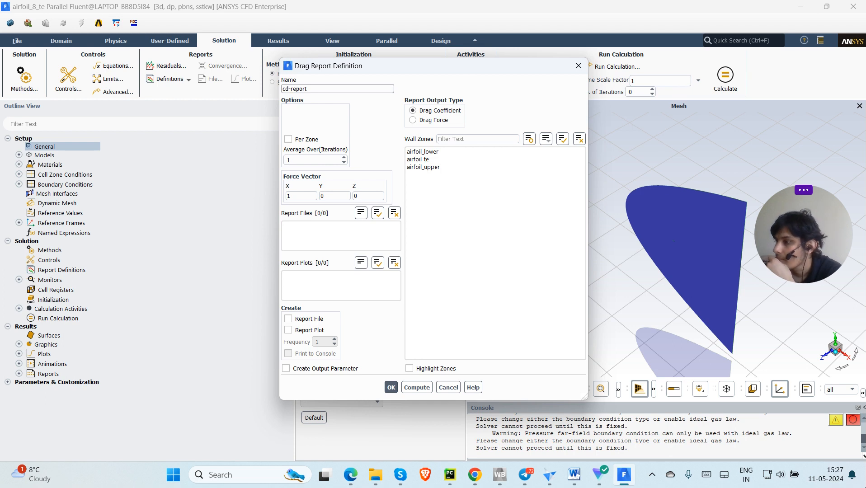
Set the drag report's force vector to X 0.99978 and Y 0.02079.
double_click(299, 195)
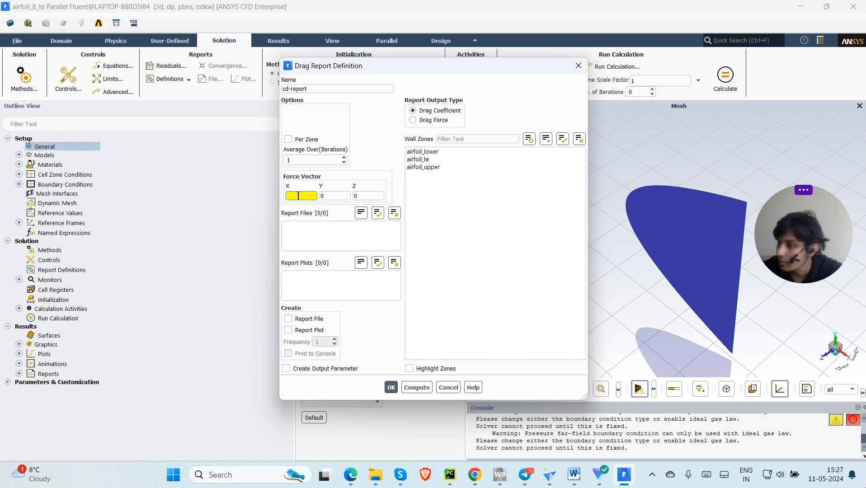
type("0.99978")
double_click(332, 197)
key("BackSpace")
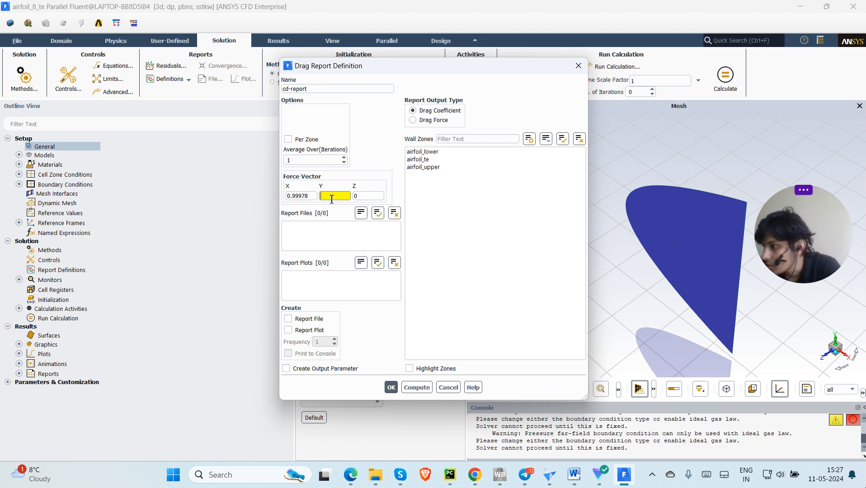
type("0.020")
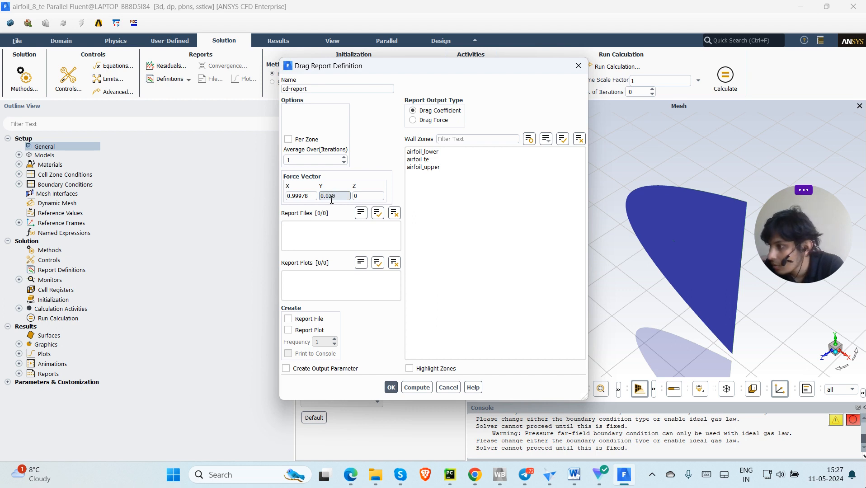
type("79")
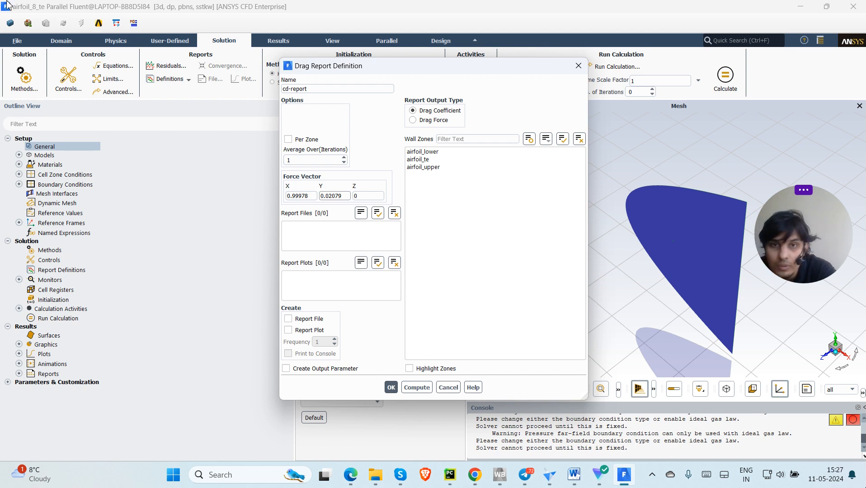
Assign airfoil_lower and airfoil_upper as the drag report's wall zones, enable a report plot and confirm the definition.
left_click(423, 152)
left_click(435, 167)
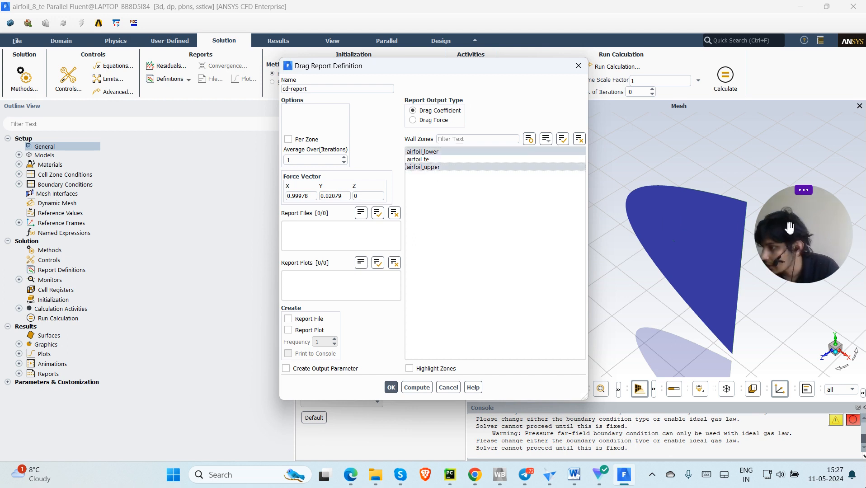
left_click(290, 331)
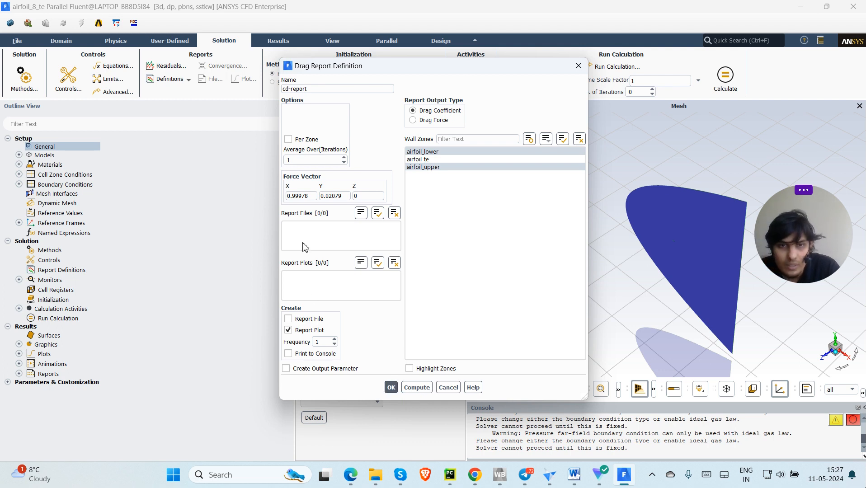
left_click(392, 388)
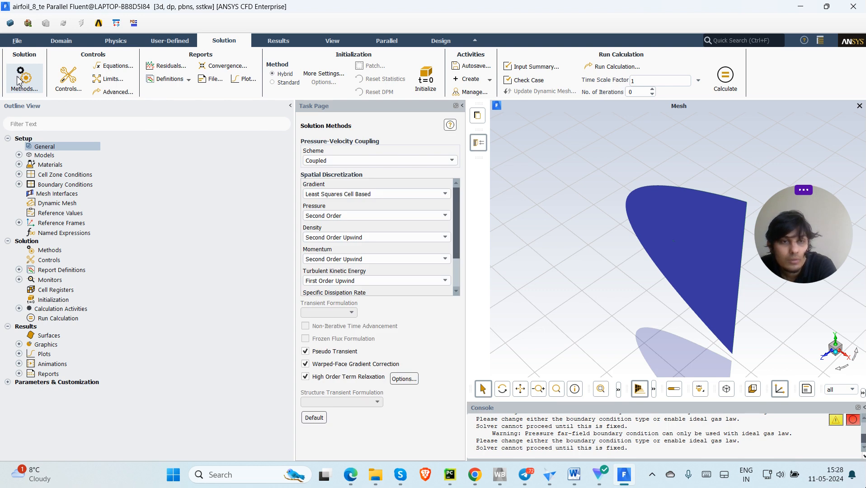
Start a new lift force report definition and name it cl-report.
left_click(167, 79)
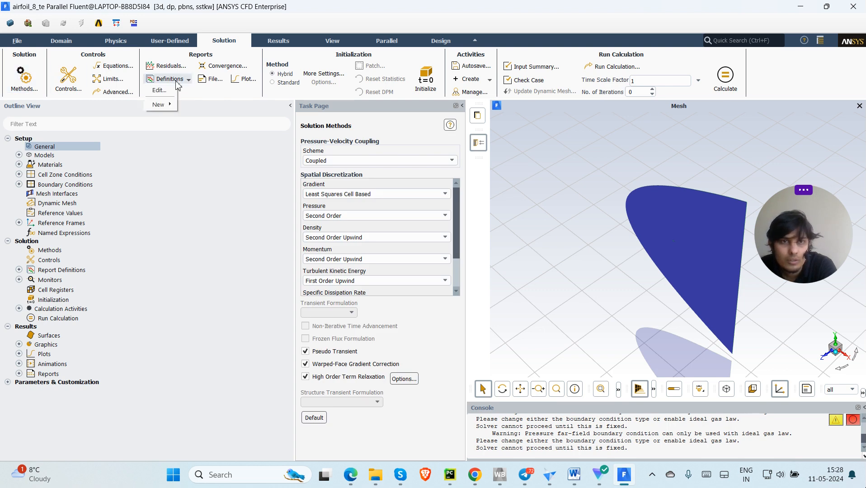
mouse_move(164, 109)
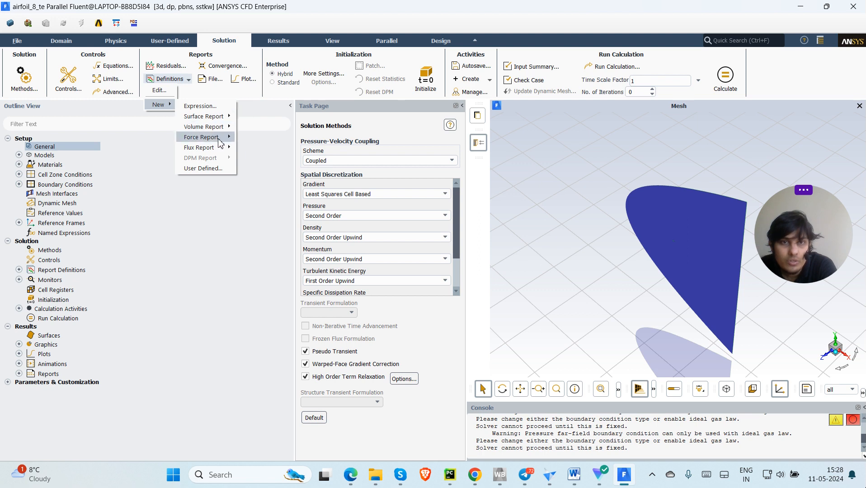
left_click(249, 149)
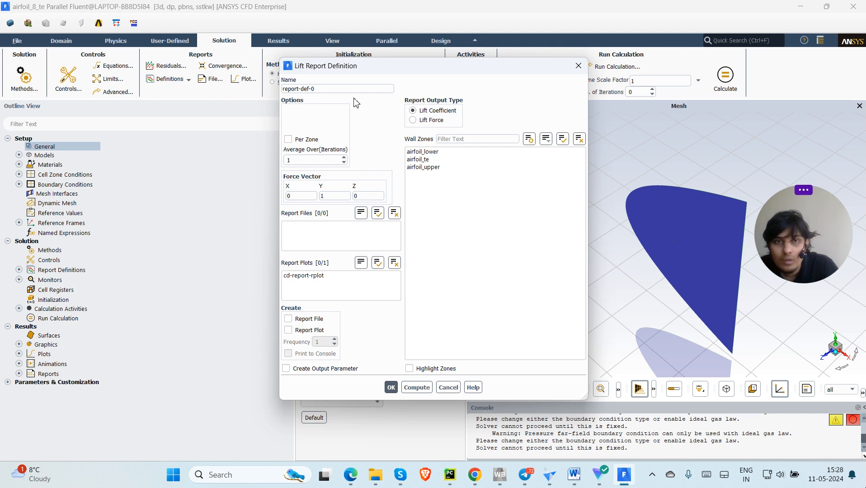
triple_click(304, 89)
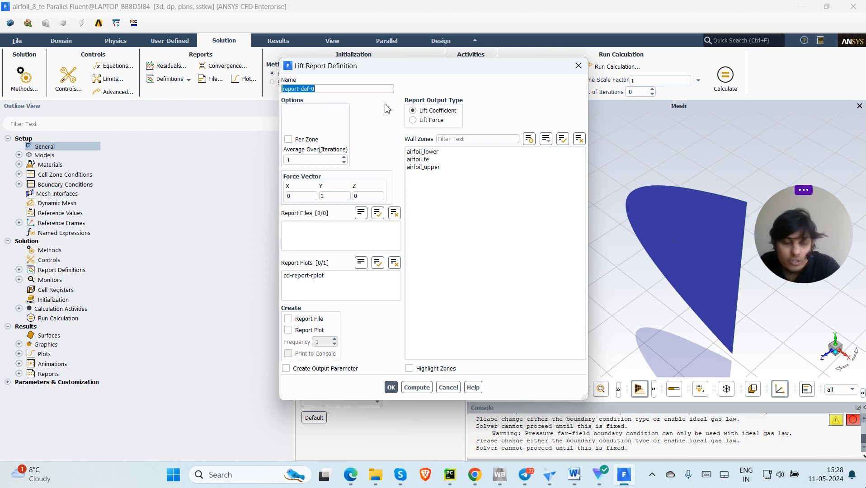
type("c")
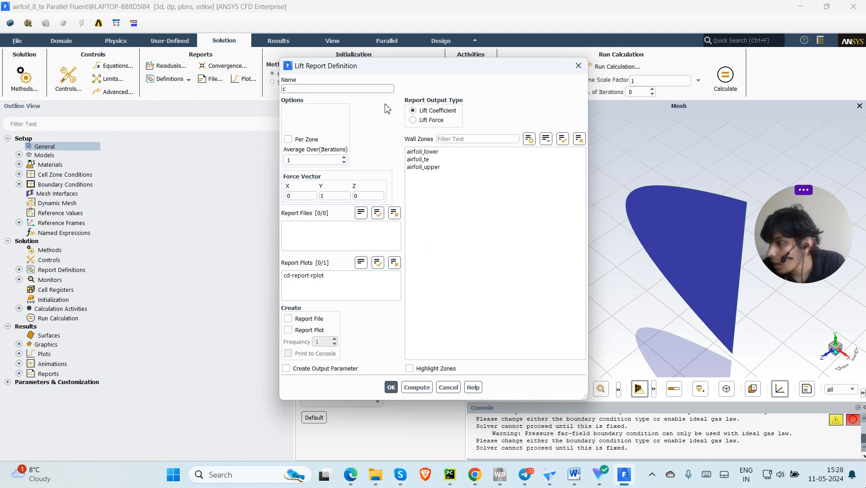
type("l-report")
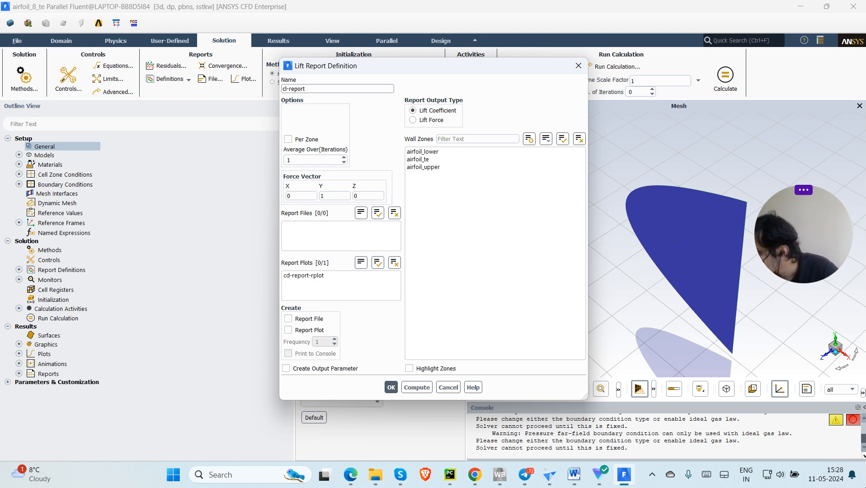
Set the lift report's force vector to X -0.02079 and Y 0.99978.
left_click(293, 196)
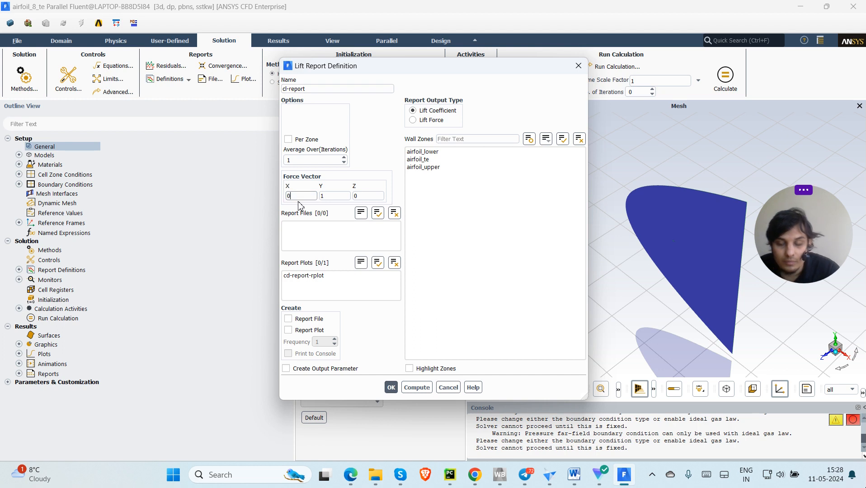
key("BackSpace")
type("-0.")
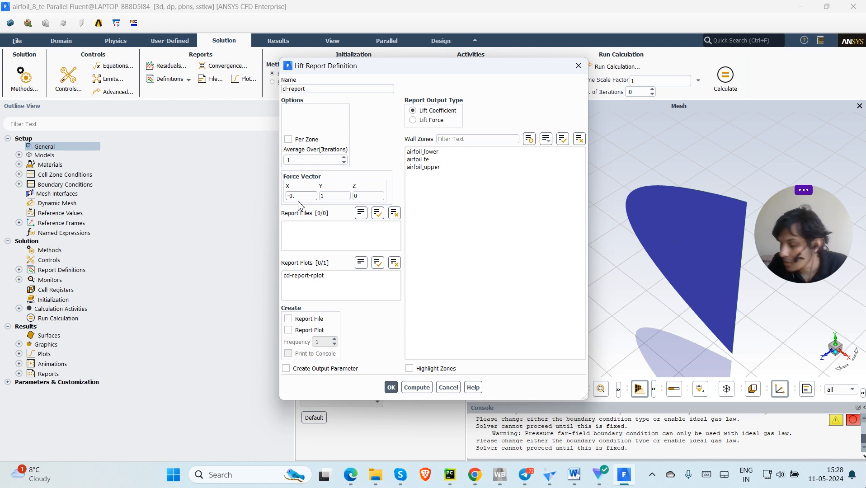
type("02079")
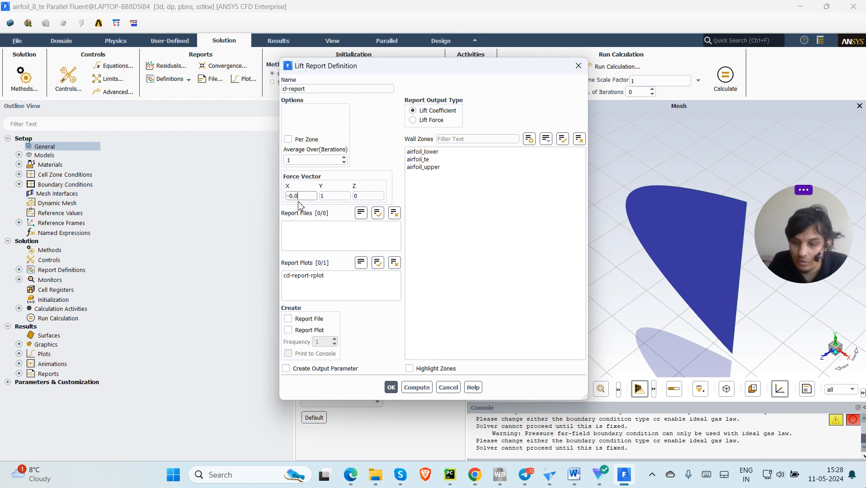
double_click(334, 195)
key("BackSpace")
type("0.999")
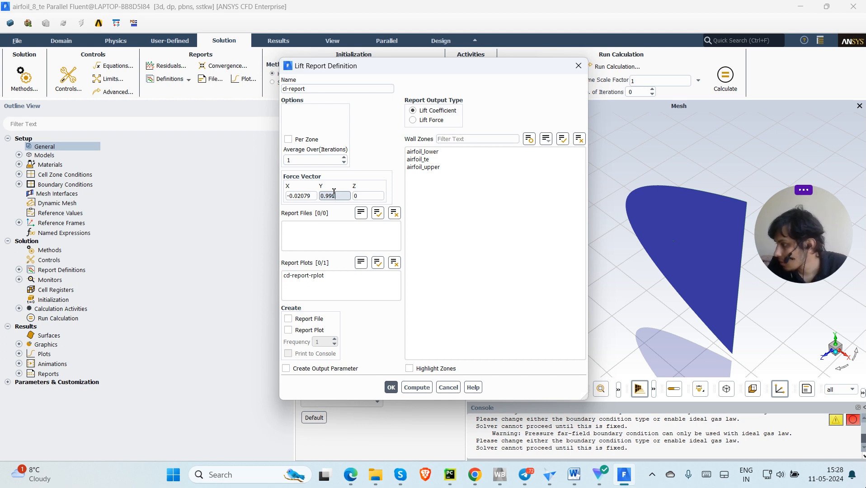
type("78")
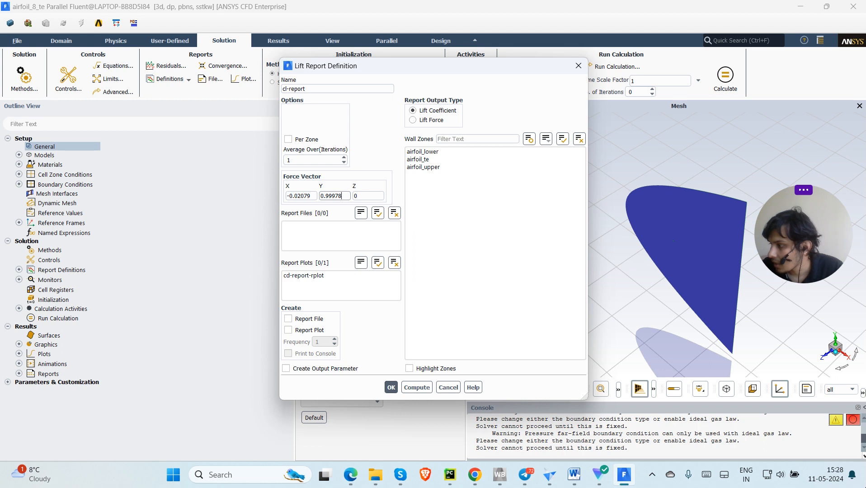
Assign airfoil_lower and airfoil_upper as the lift report's wall zones, enable a report plot and confirm the definition.
left_click(431, 153)
left_click(434, 169)
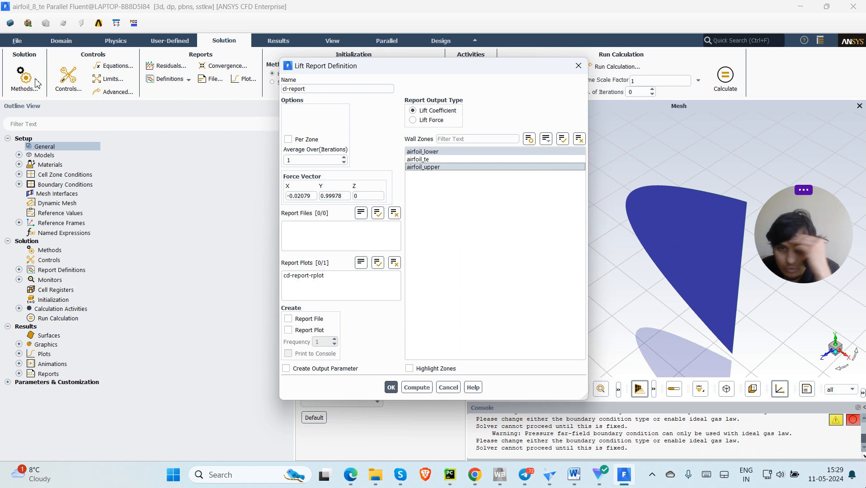
left_click(290, 330)
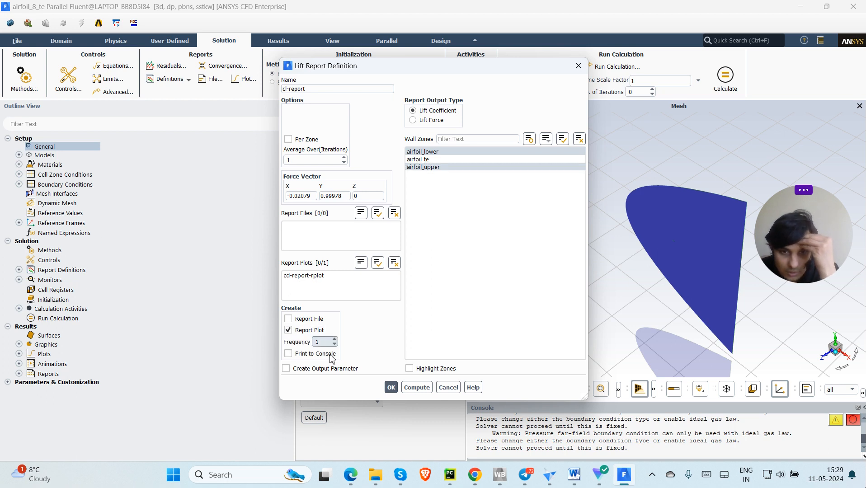
left_click(388, 391)
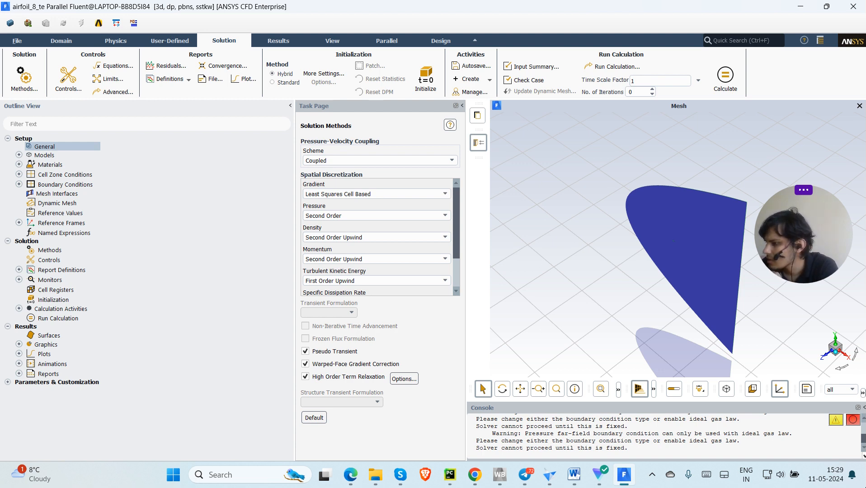
double_click(59, 224)
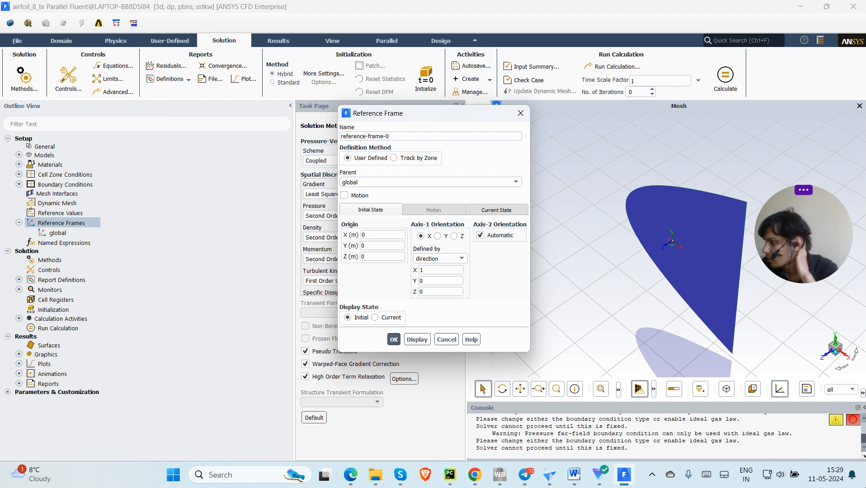
left_click(510, 183)
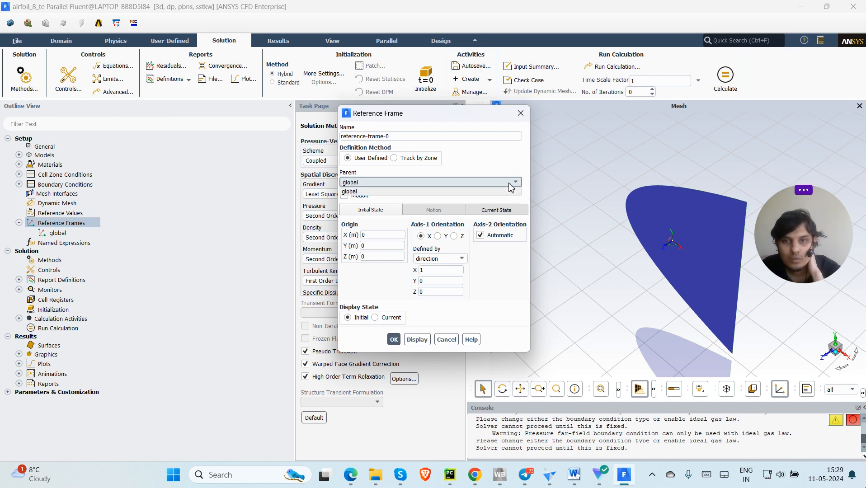
left_click(492, 172)
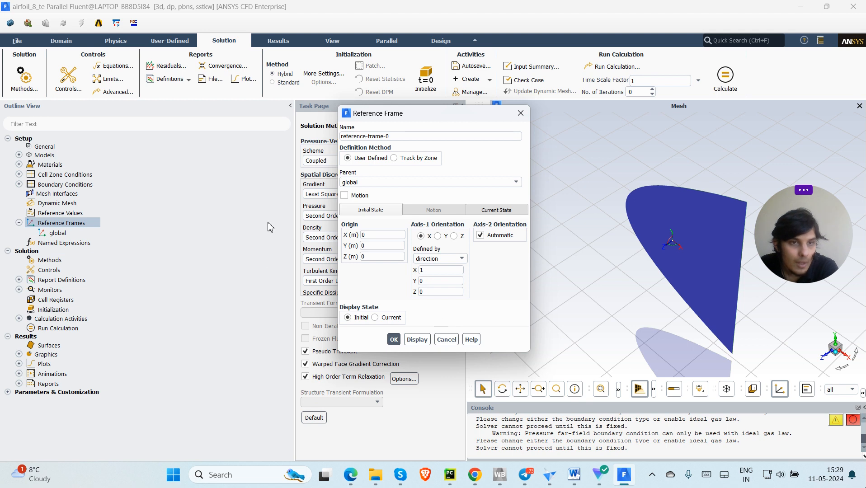
left_click(445, 340)
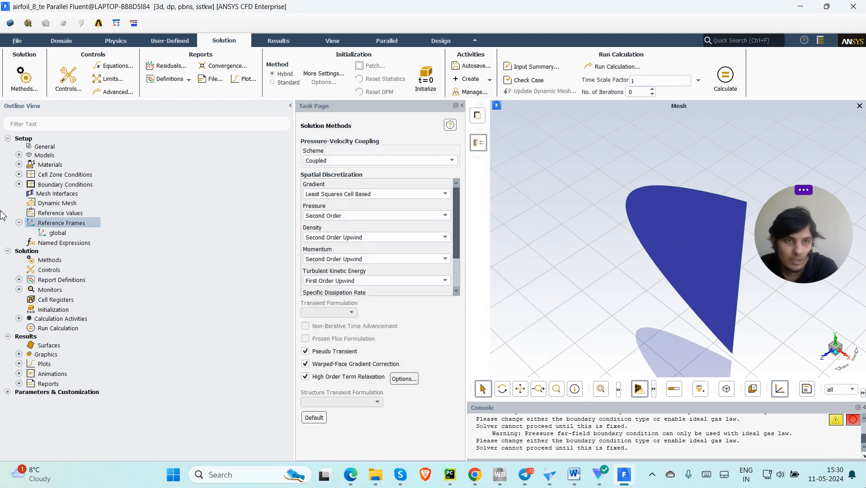
Compute the reference values from the farfield and set the reference area to 0.1 m2.
left_click(63, 216)
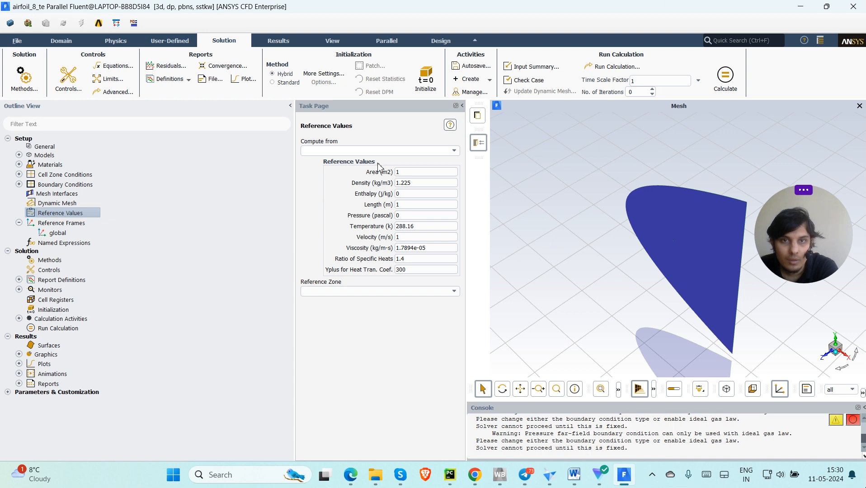
left_click(454, 153)
left_click(322, 167)
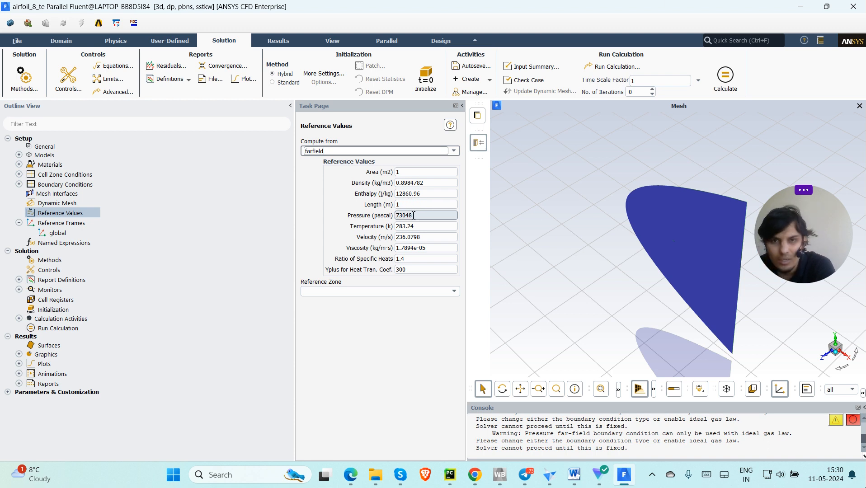
left_click(432, 172)
key("BackSpace")
type("0.1")
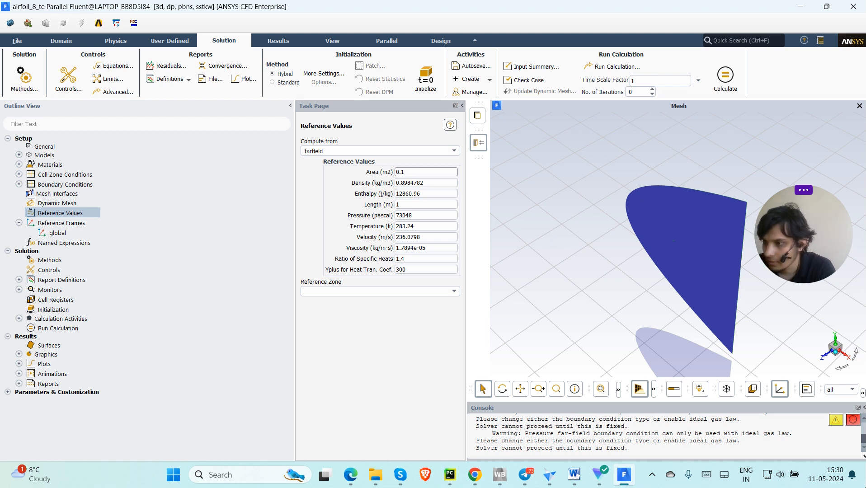
Initialize the solution with the hybrid method.
left_click(404, 172)
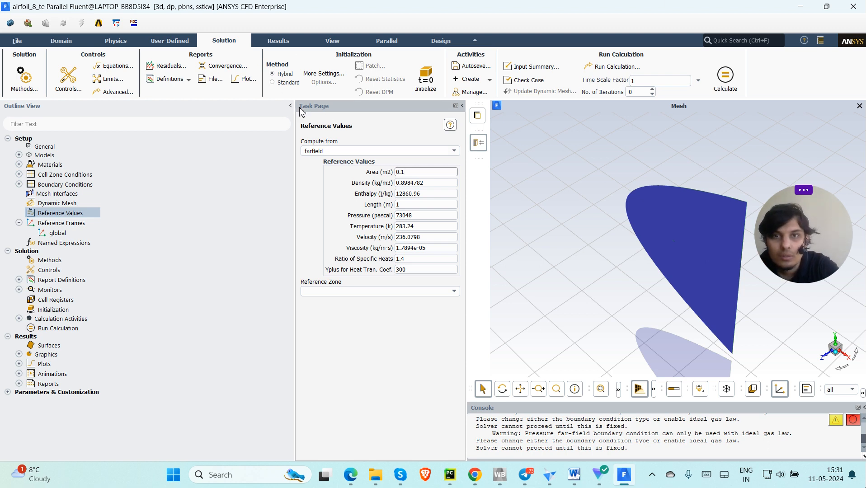
left_click(429, 74)
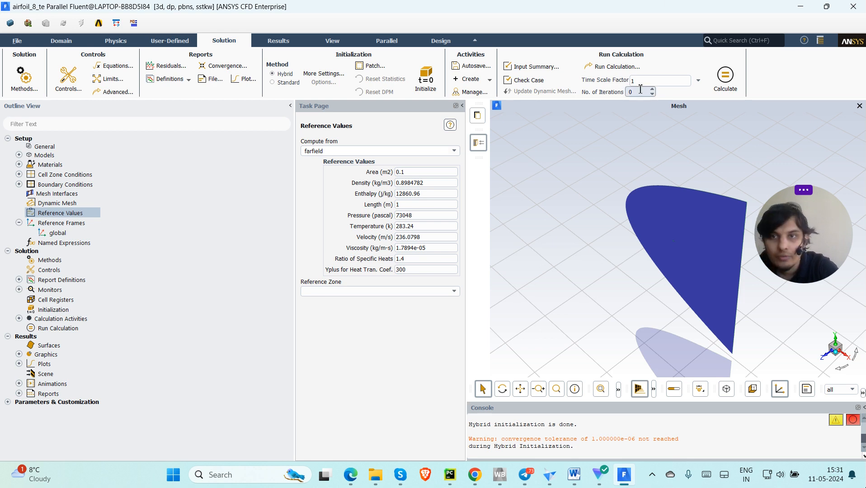
type("5")
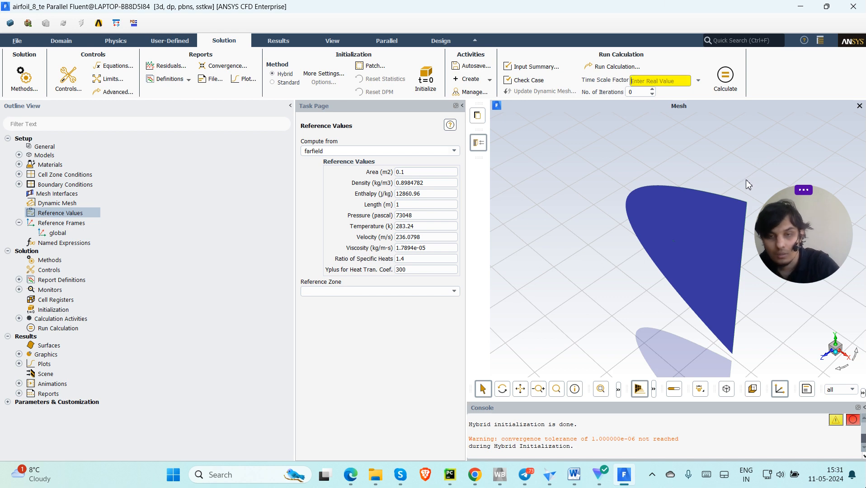
key("Return")
type("0")
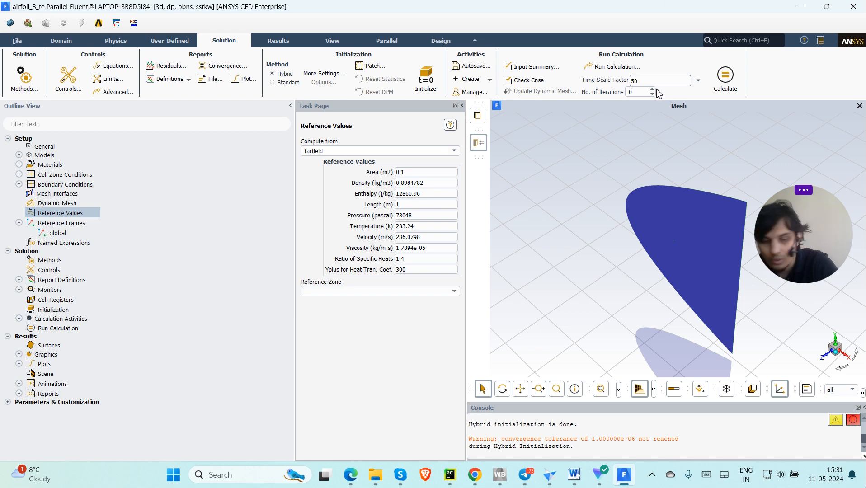
key("BackSpace")
key("BackSpace")
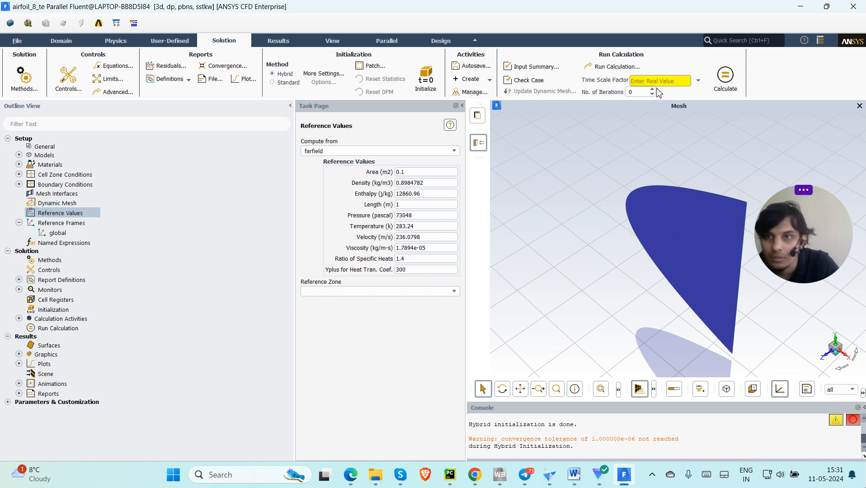
type("1")
Set the number of iterations to 50 and start the calculation.
left_click(638, 92)
key("BackSpace")
type("50")
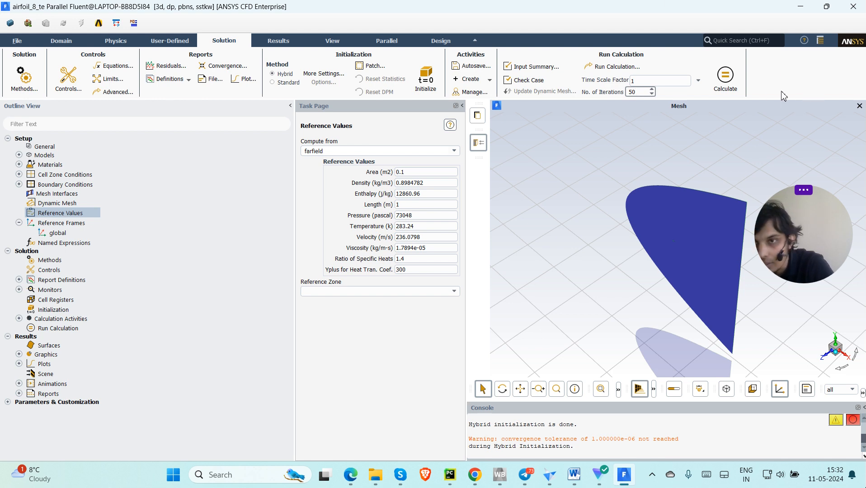
left_click(725, 78)
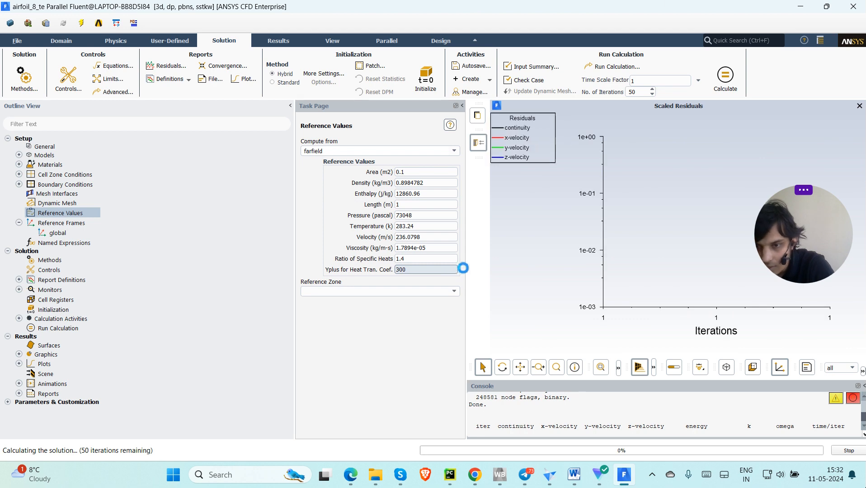
Acknowledge the completed calculation and examine the cd-report and cl-report convergence plots.
left_click_drag(806, 233, 209, 290)
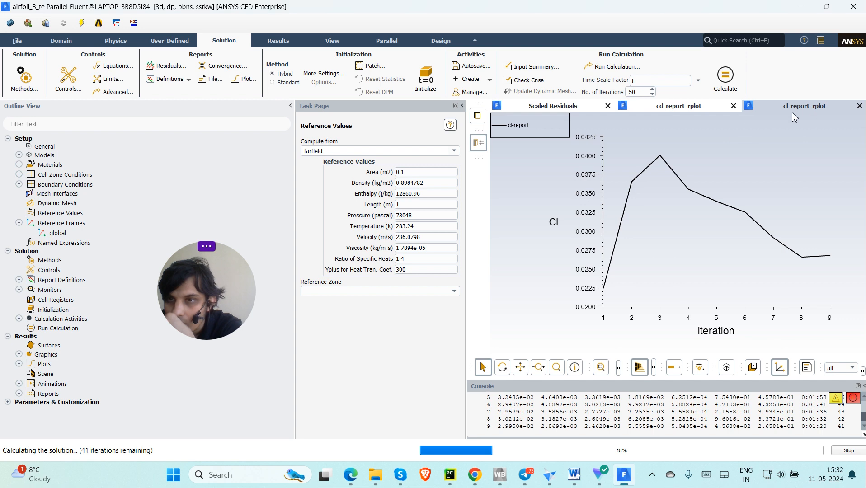
left_click(698, 108)
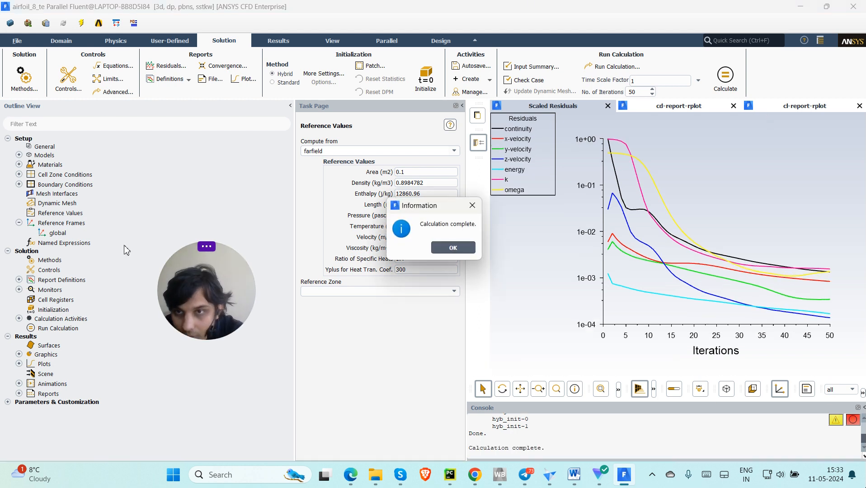
left_click(452, 248)
left_click(677, 108)
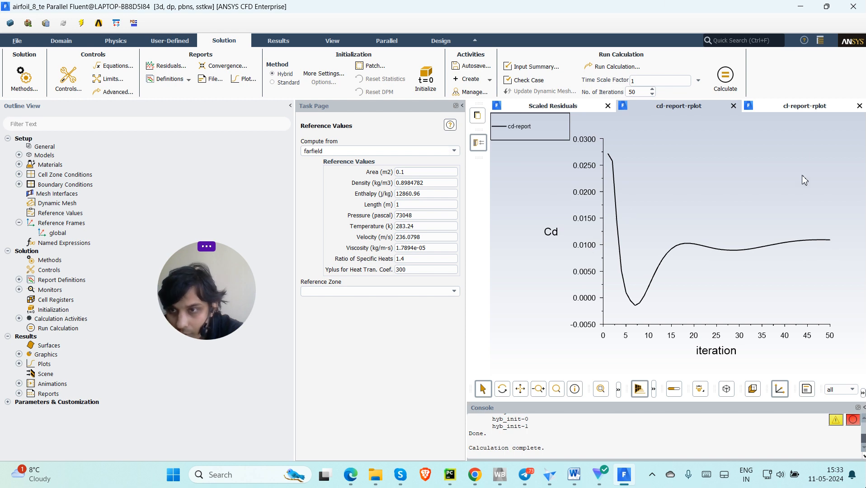
left_click(802, 106)
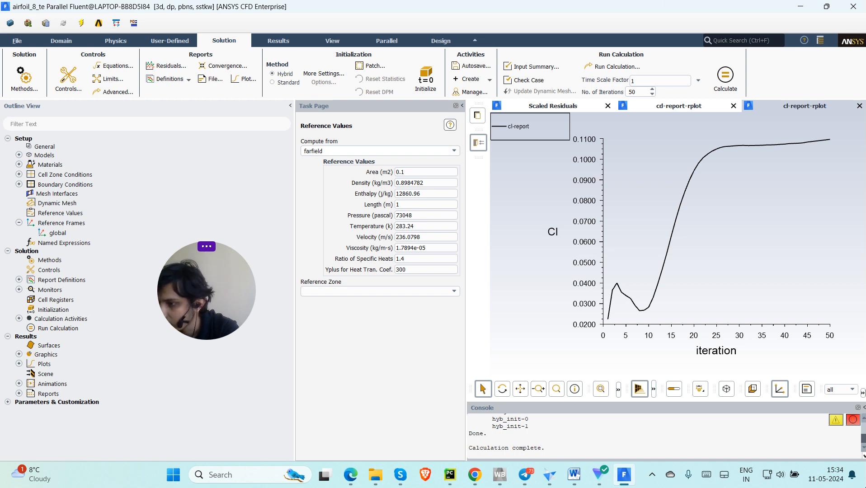
Run 100 more iterations with a time scale factor of 10, applying the changed settings to the current calculation only.
left_click(647, 84)
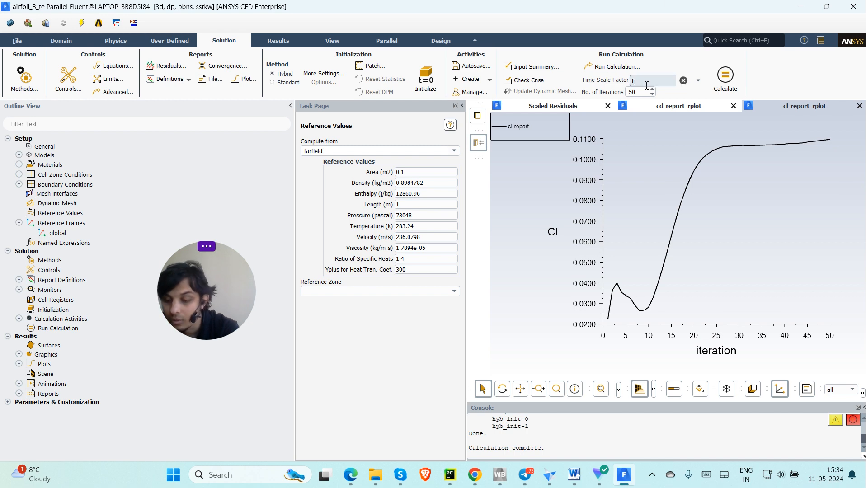
type("0")
left_click(646, 92)
key("BackSpace")
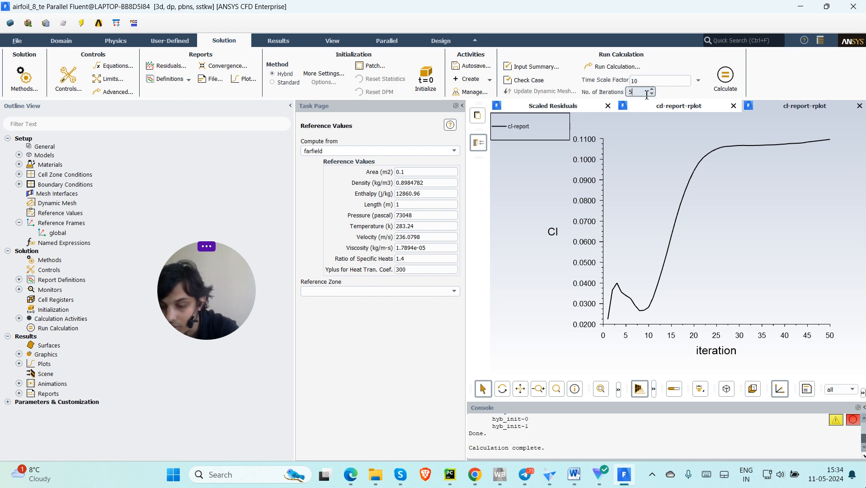
key("BackSpace")
type("100")
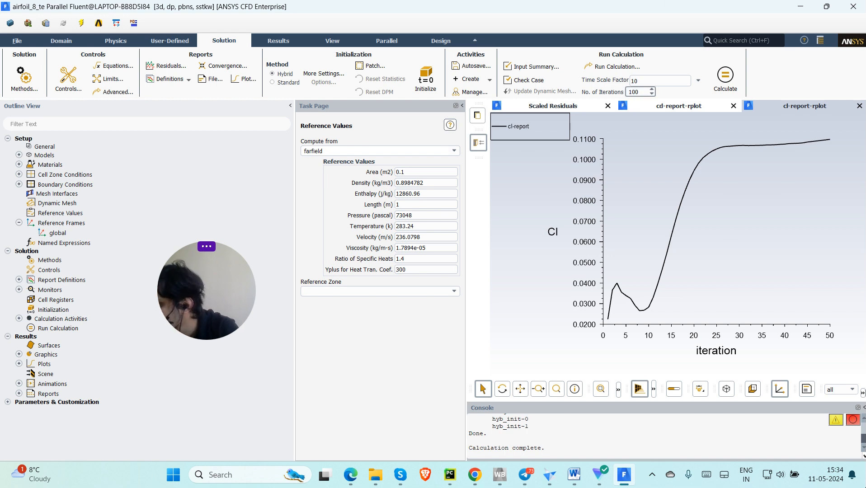
left_click(725, 76)
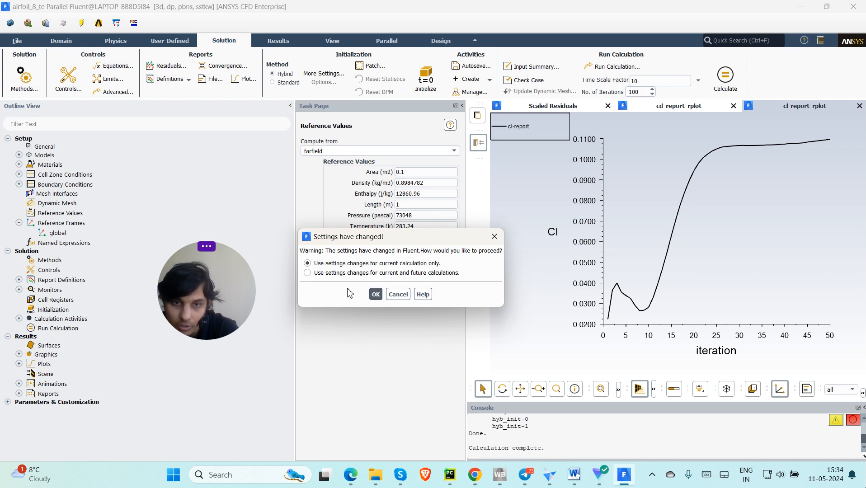
left_click(376, 295)
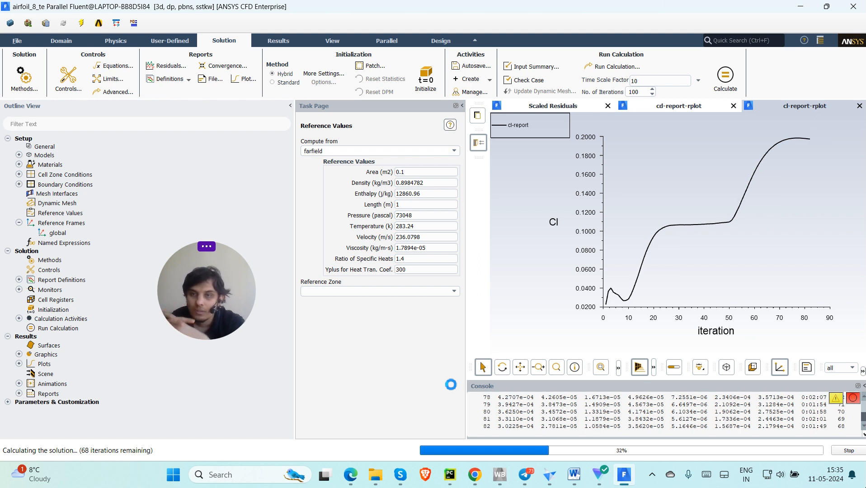
left_click(662, 110)
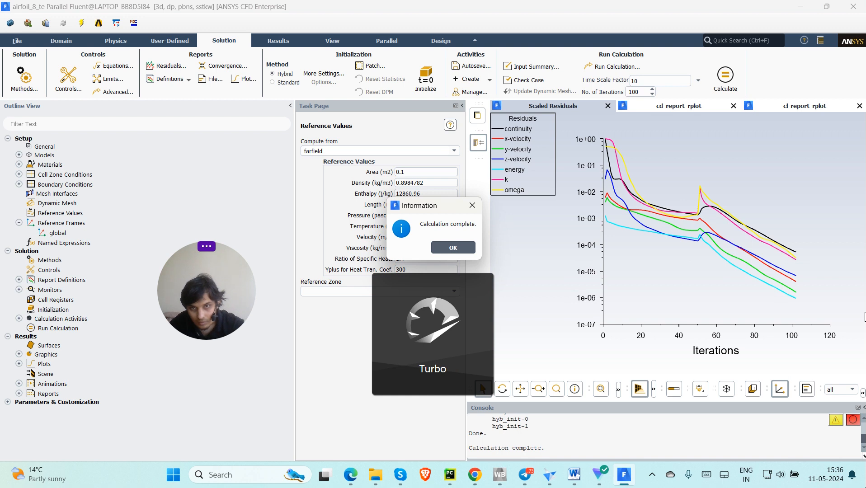
left_click(468, 251)
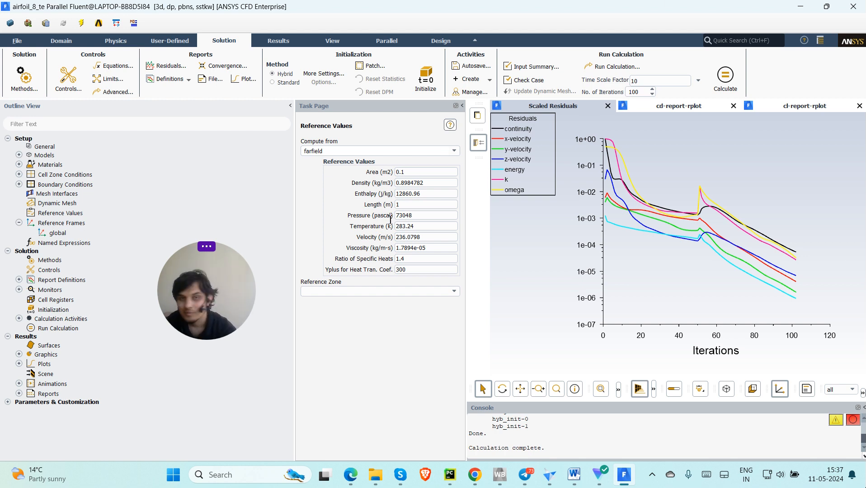
Review the absolute convergence criteria of all equations in the residual monitors.
left_click(174, 66)
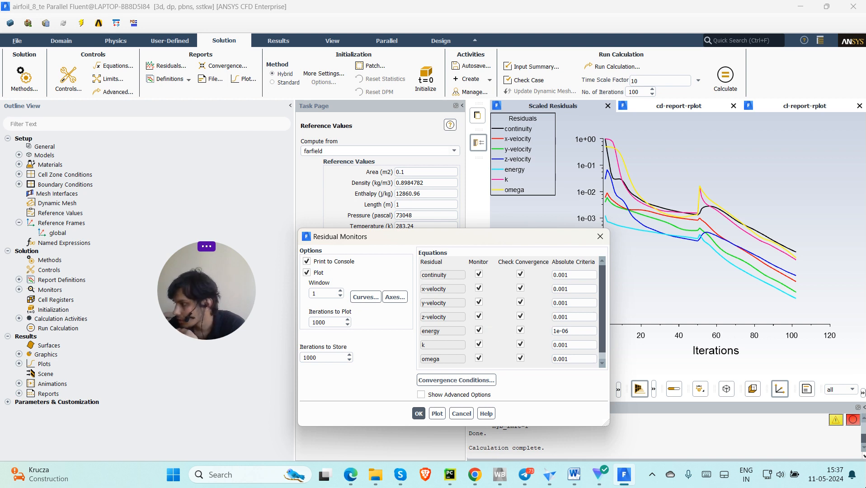
scroll(513, 311, "down", 1)
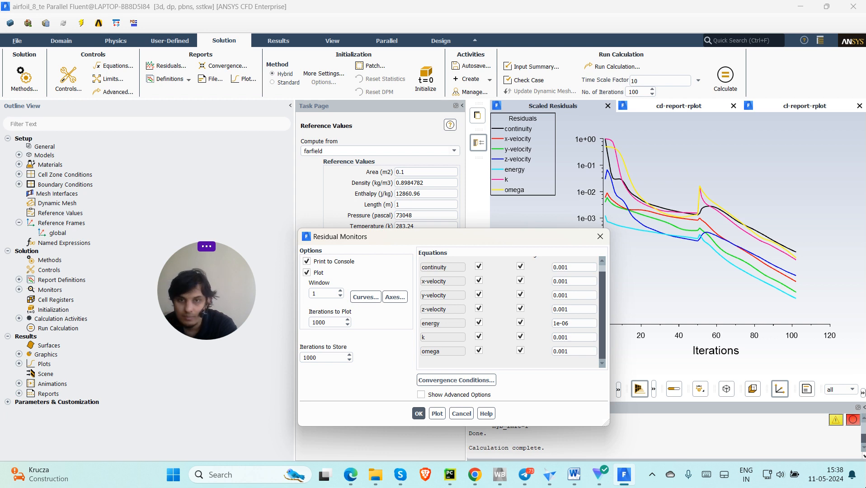
left_click(418, 413)
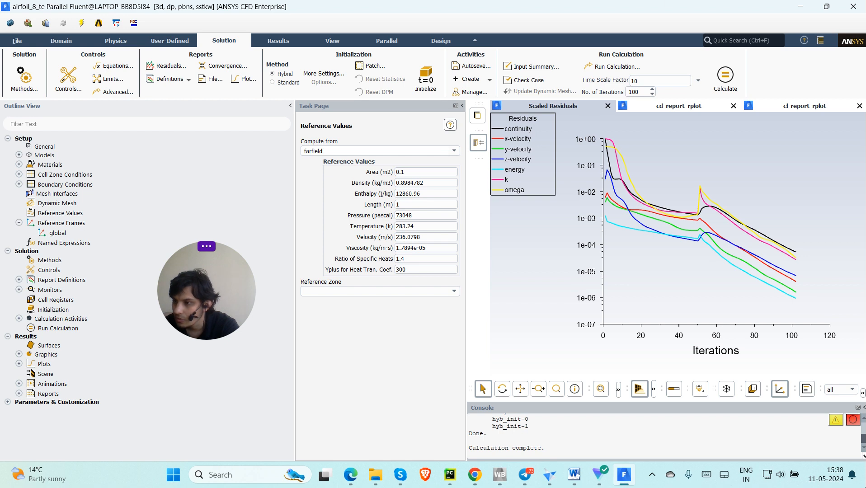
Compute the mass flow rate through the farfield boundary in a flux report.
left_click(279, 42)
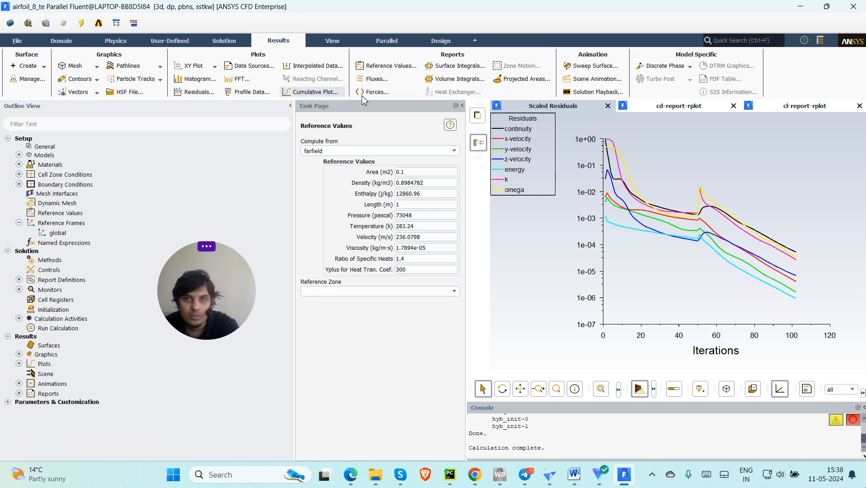
left_click(372, 78)
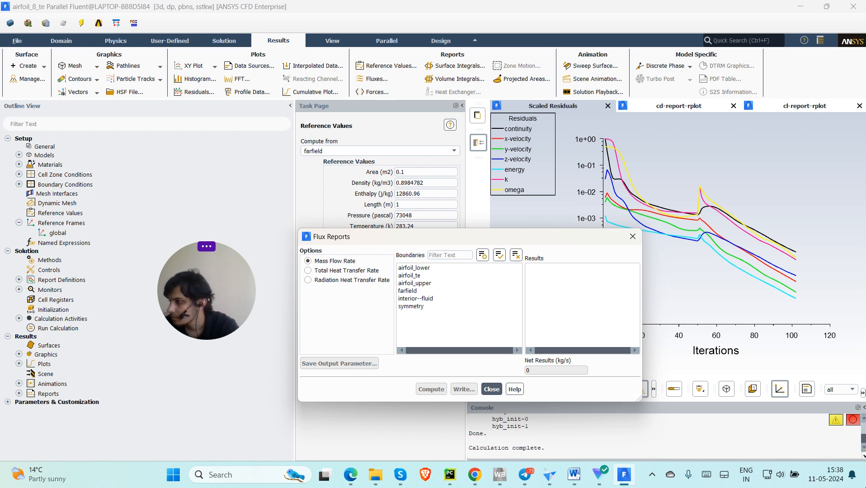
left_click(537, 371)
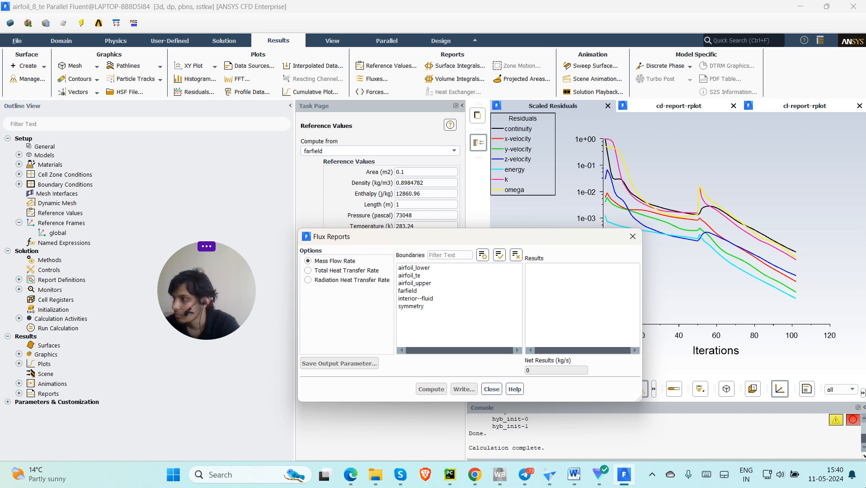
left_click(415, 291)
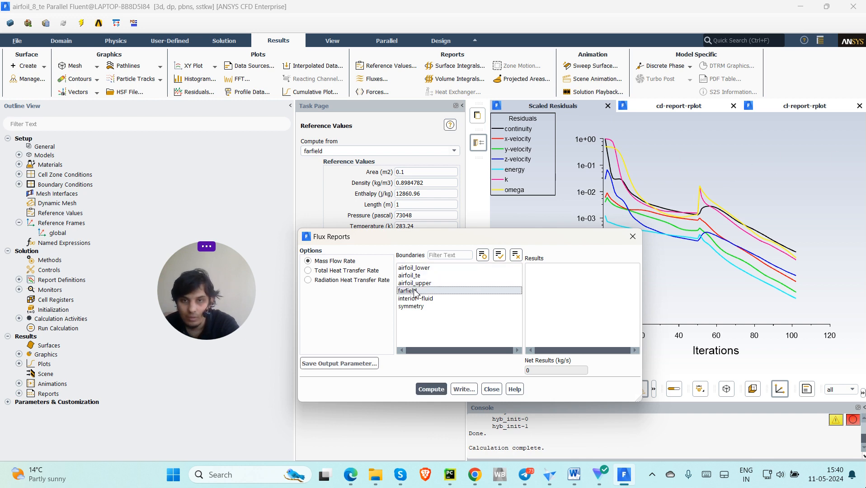
left_click(431, 389)
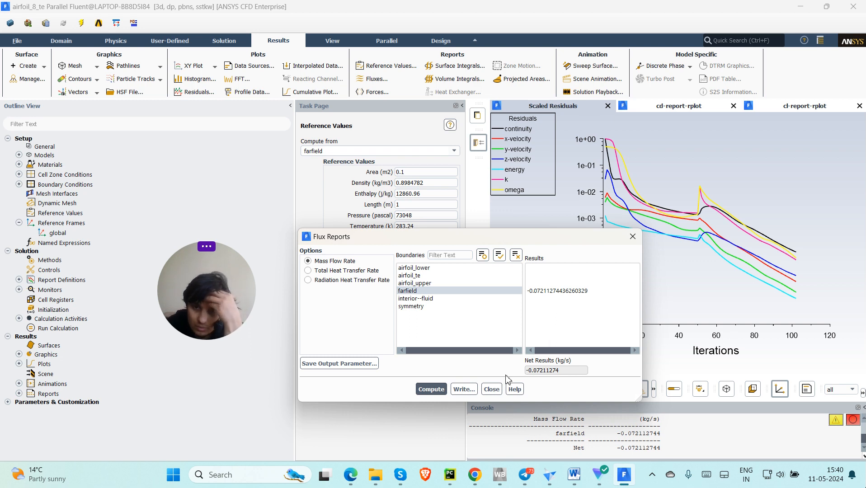
left_click(491, 389)
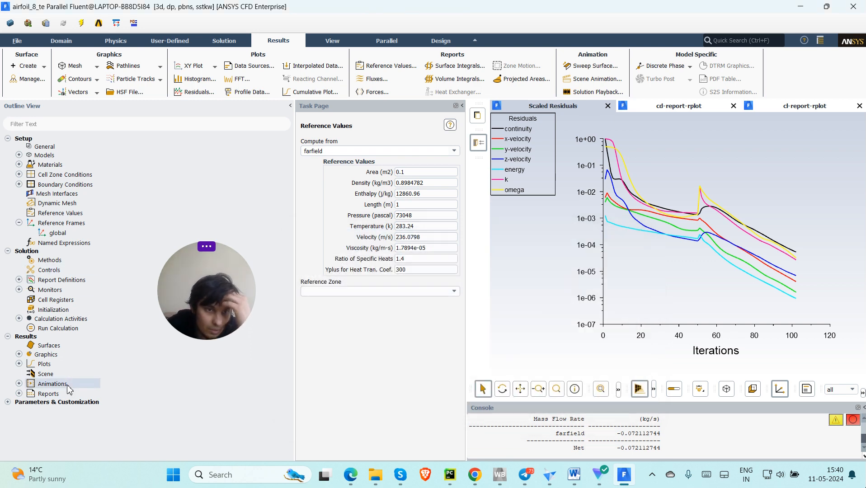
Compute the drag coefficient from the existing cd-report definition and close the definition.
left_click(19, 280)
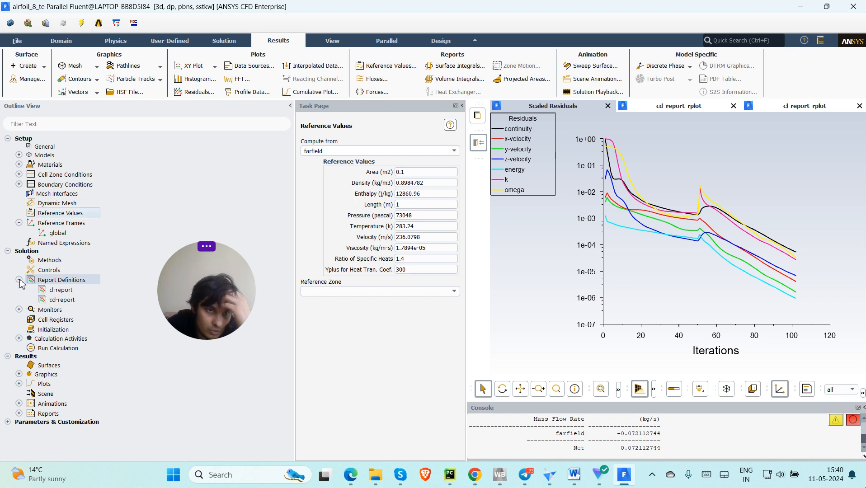
double_click(63, 301)
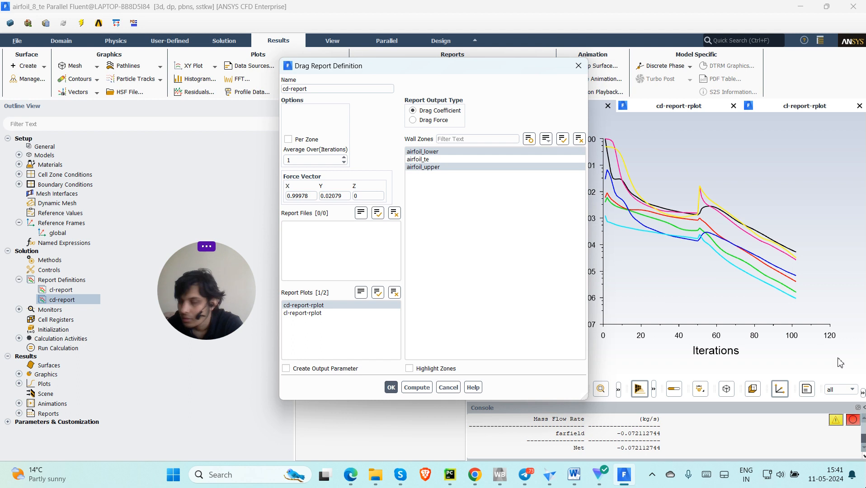
left_click(420, 388)
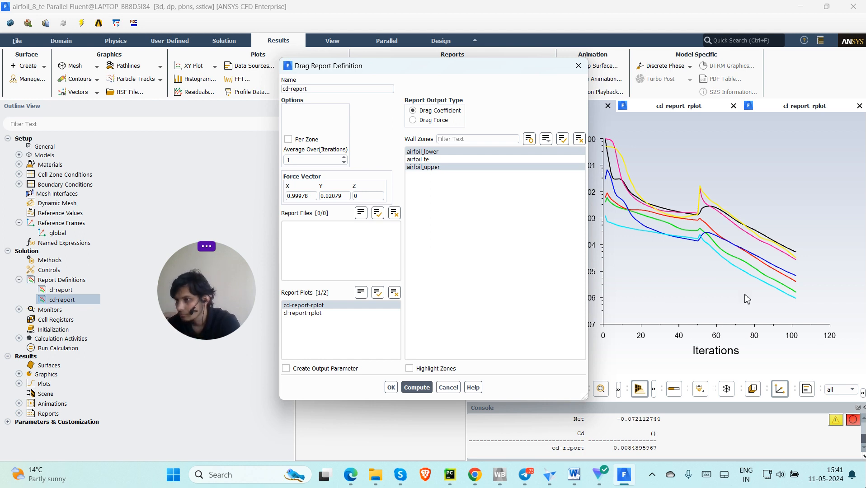
left_click(418, 387)
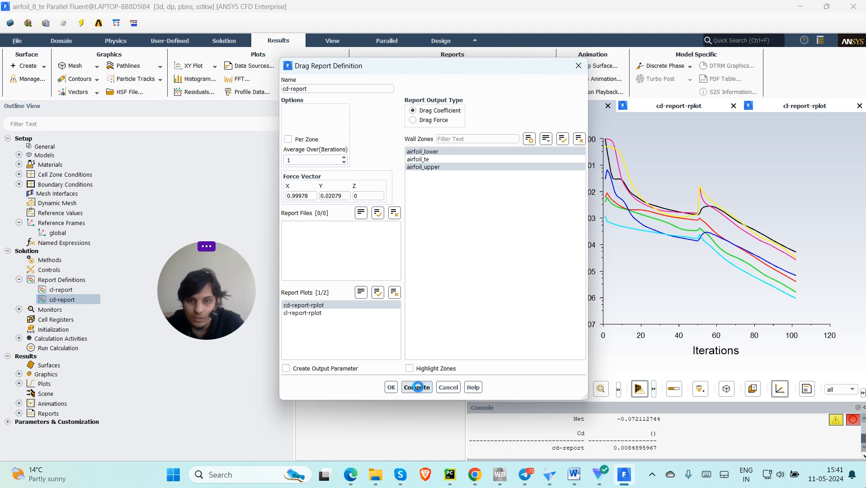
left_click(390, 390)
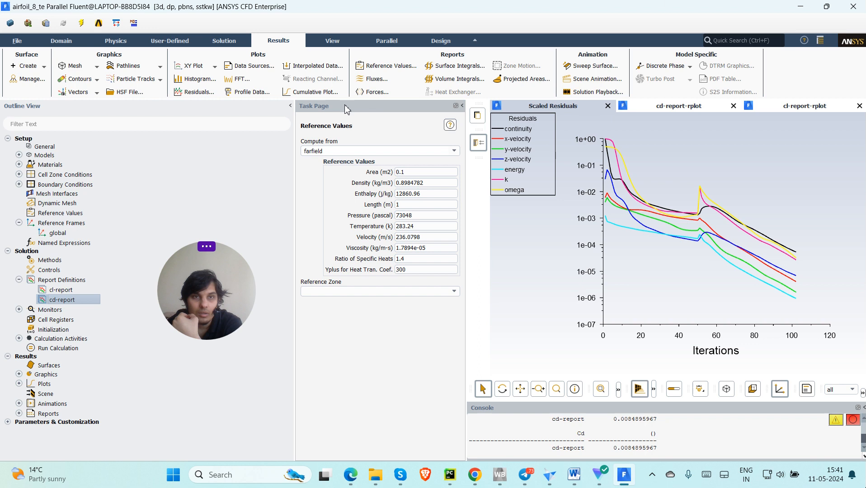
Create a filled contour object named contour-1 for static pressure and save it with no surfaces selected.
left_click(96, 80)
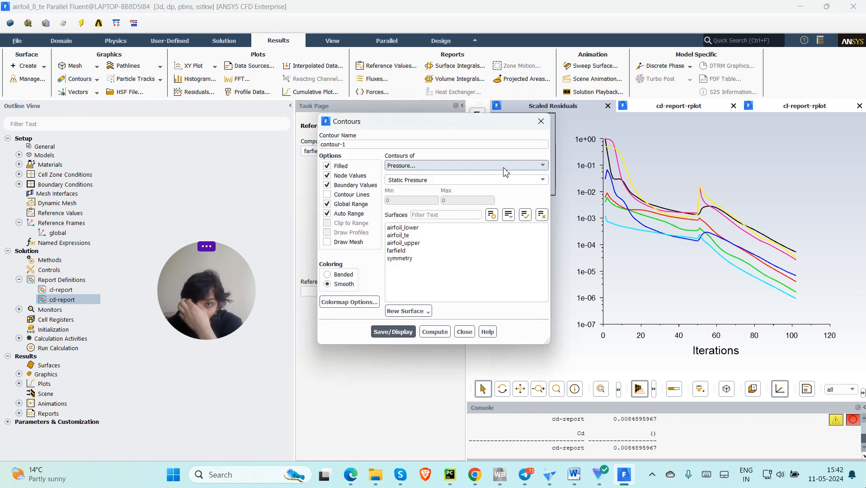
left_click(542, 166)
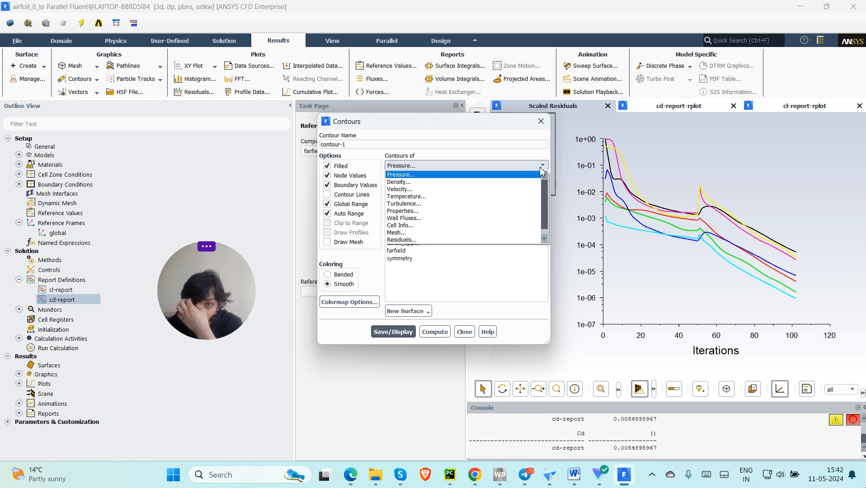
left_click(425, 176)
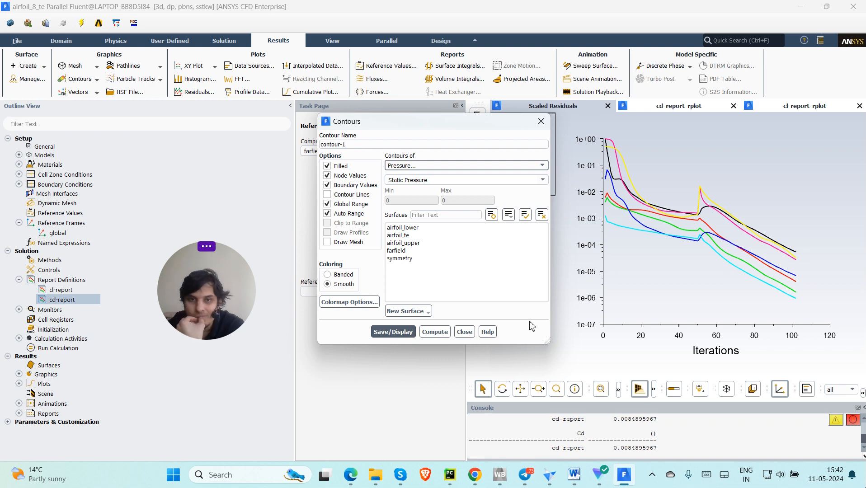
left_click(534, 166)
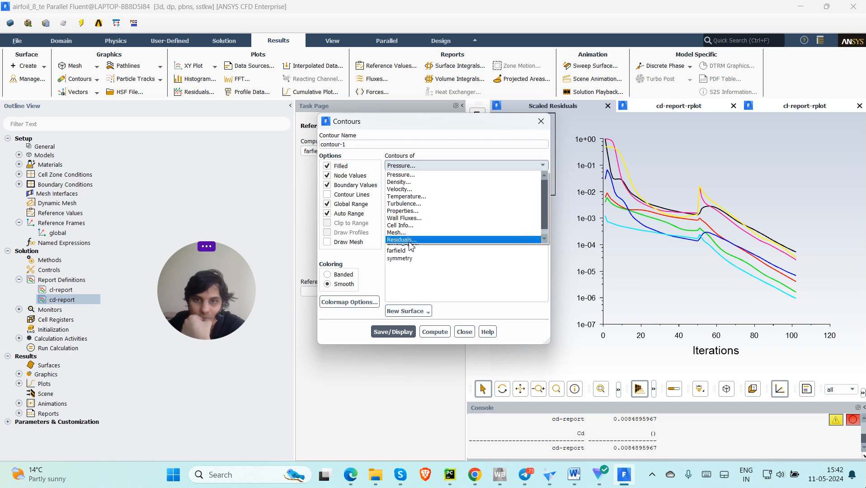
left_click(338, 337)
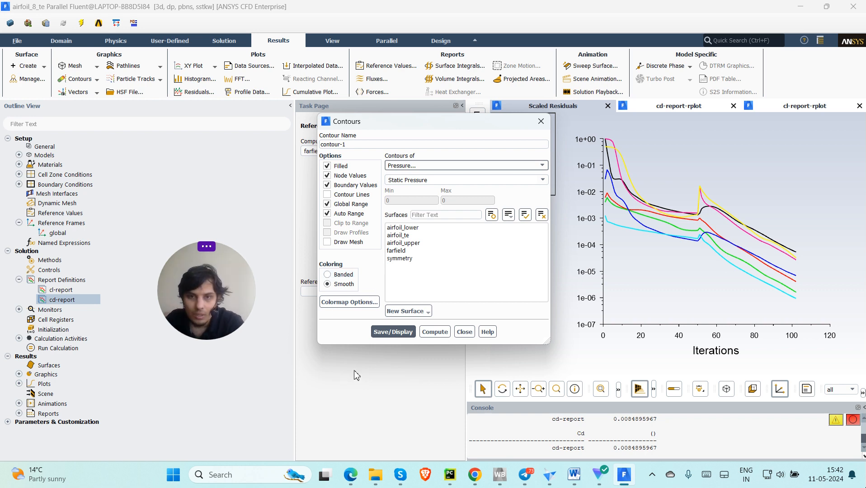
left_click(397, 335)
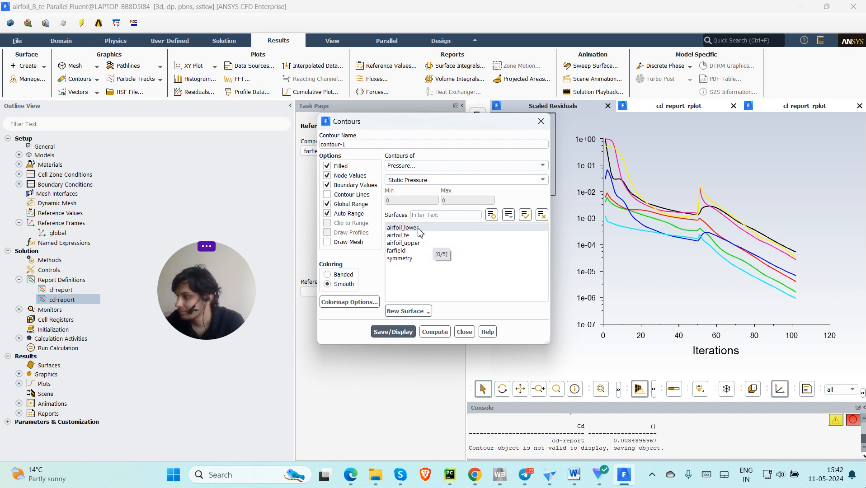
Display contour-1 on all five surfaces, compute its pressure range and close the contour definition.
left_click_drag(419, 231, 409, 261)
left_click(393, 332)
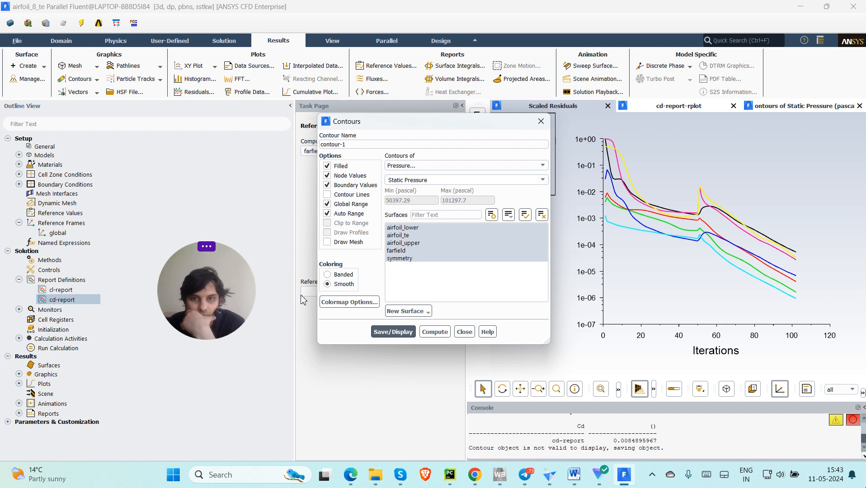
left_click(402, 331)
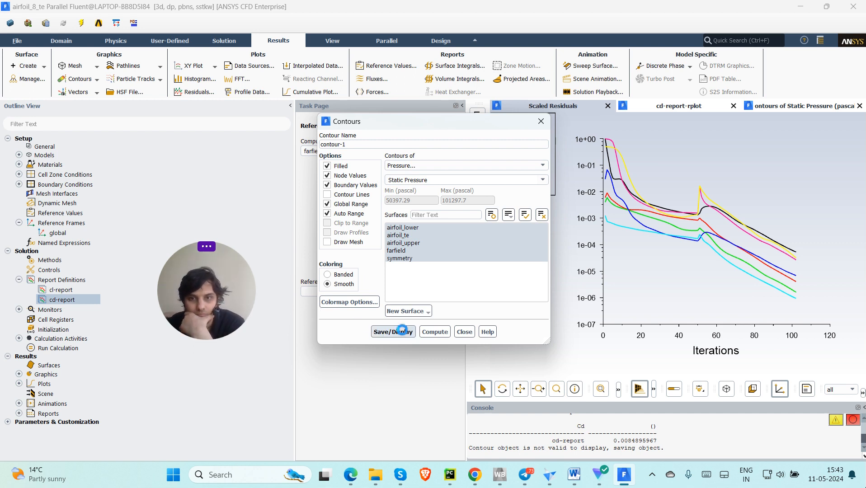
left_click(435, 333)
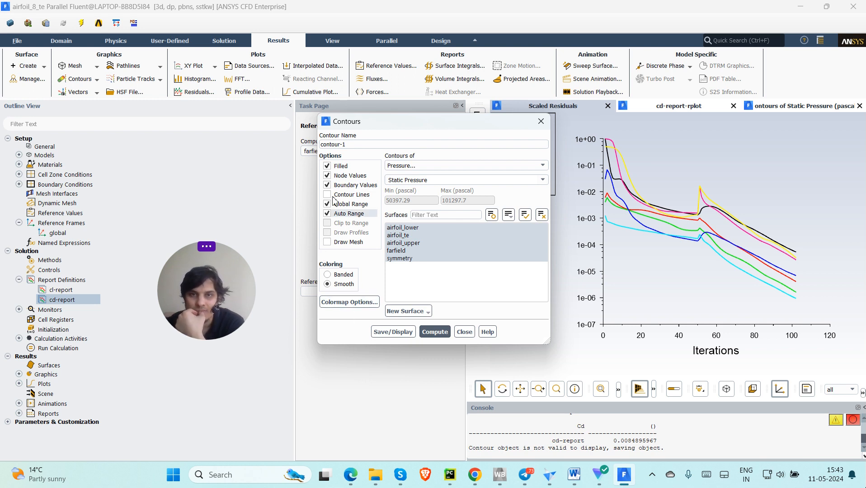
left_click(464, 332)
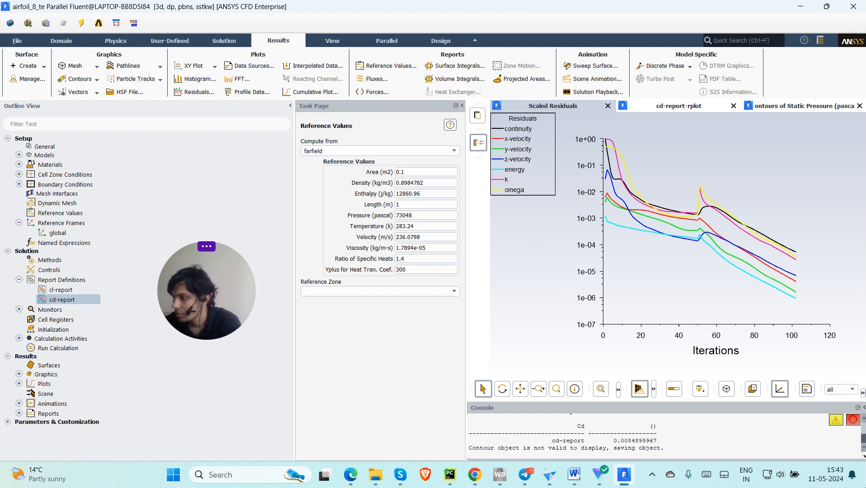
Start a new filled contour object, contour-2, coloured by velocity magnitude.
left_click(84, 82)
left_click(72, 102)
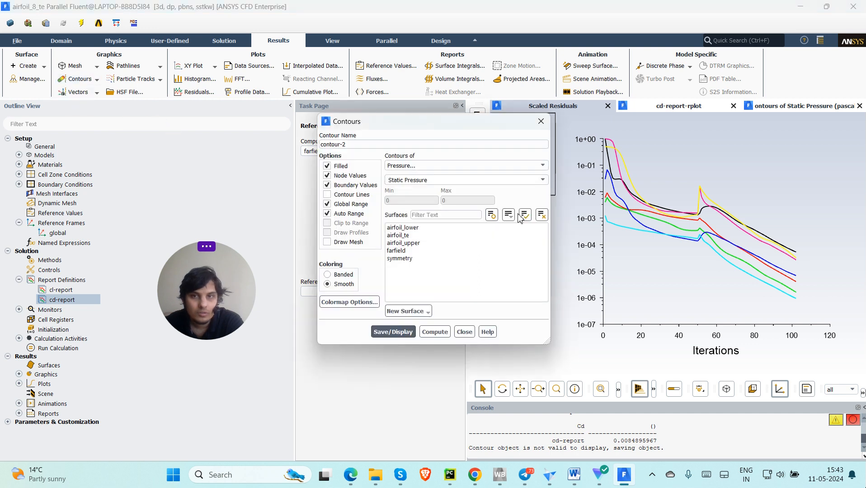
left_click(531, 165)
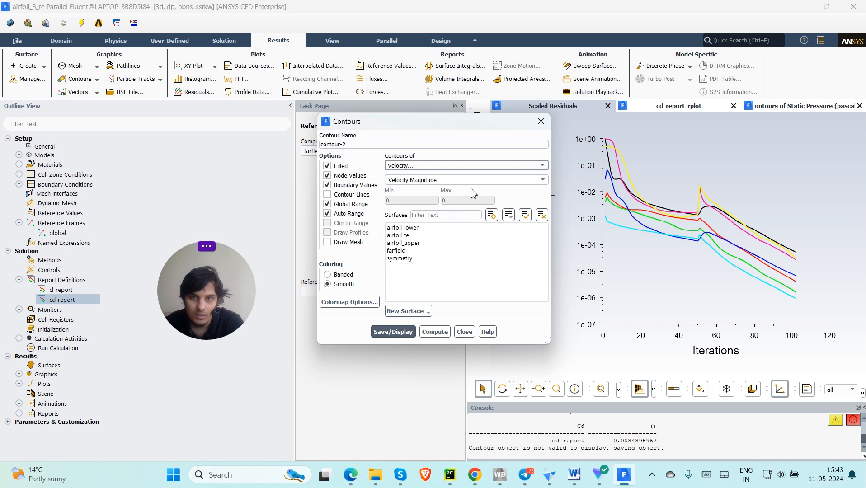
left_click(518, 180)
left_click(541, 181)
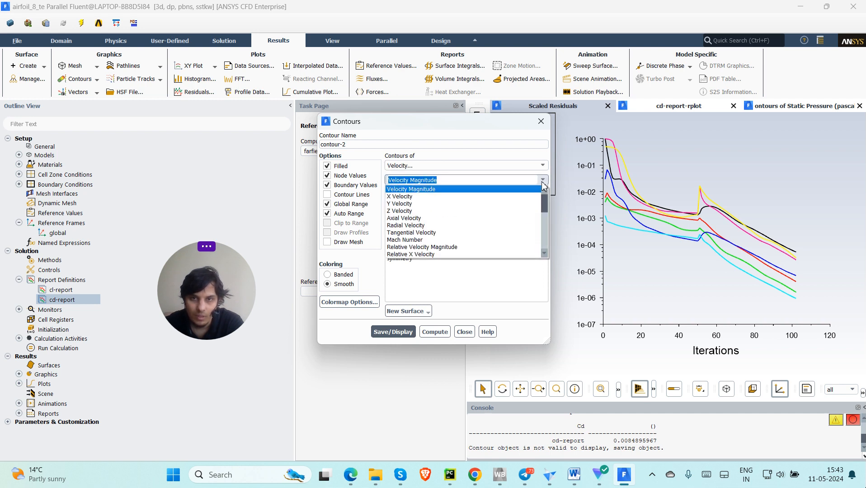
left_click(507, 294)
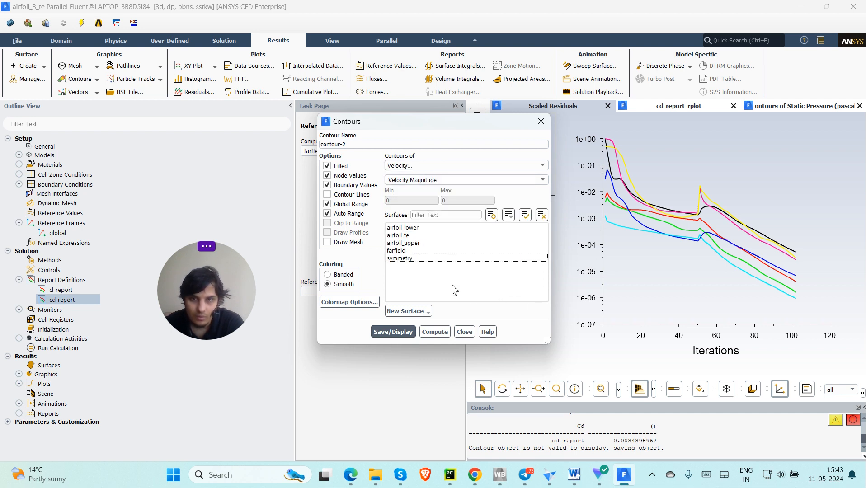
Display the velocity contour on the farfield surface, compute its range and collapse the task page to enlarge the graphics area.
left_click(408, 251)
left_click(392, 337)
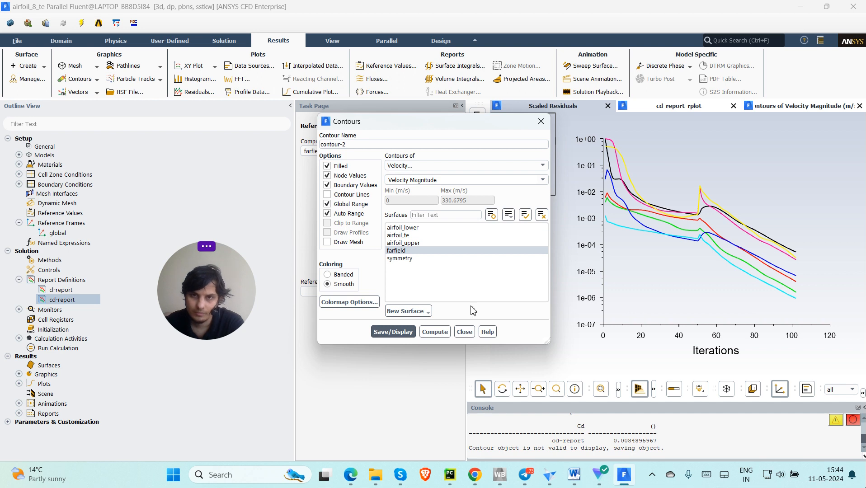
left_click(435, 334)
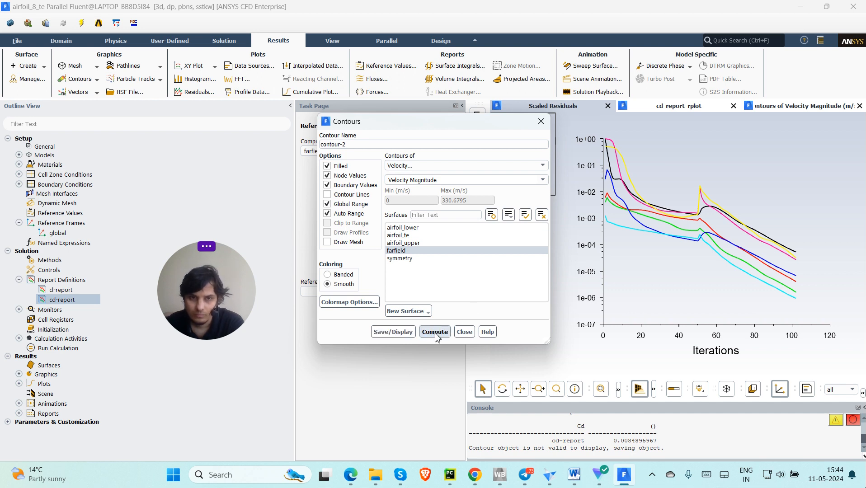
left_click(464, 331)
left_click(462, 106)
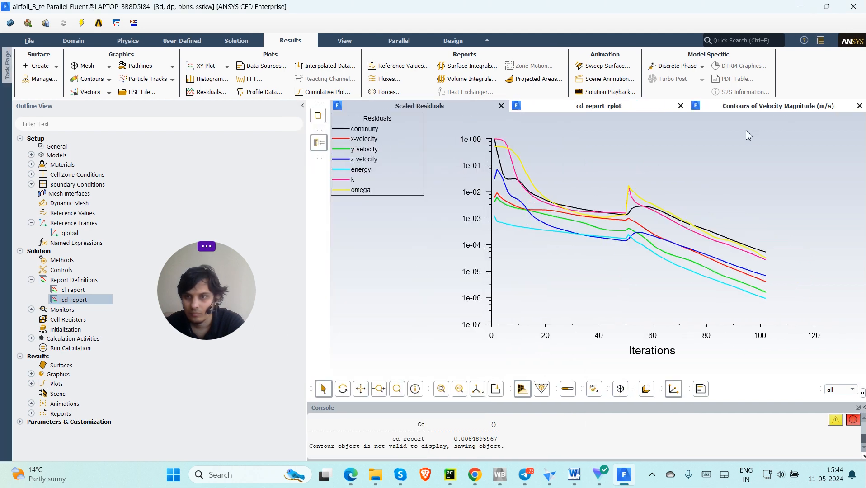
left_click(109, 80)
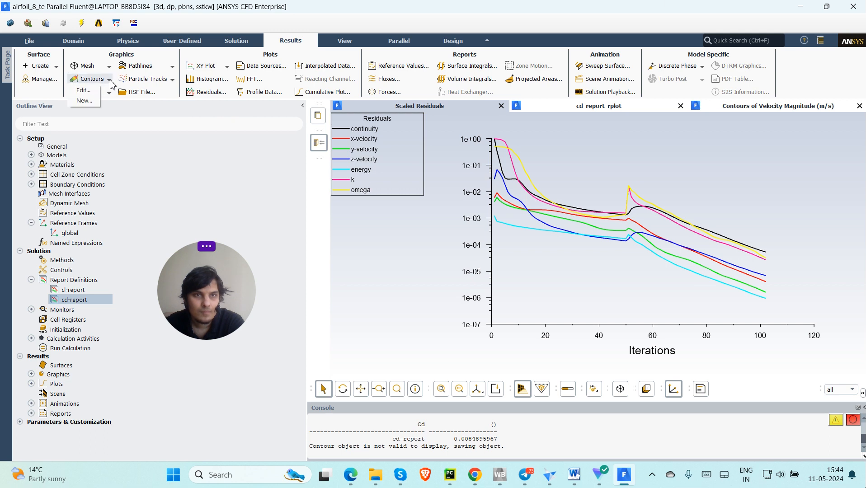
left_click(85, 90)
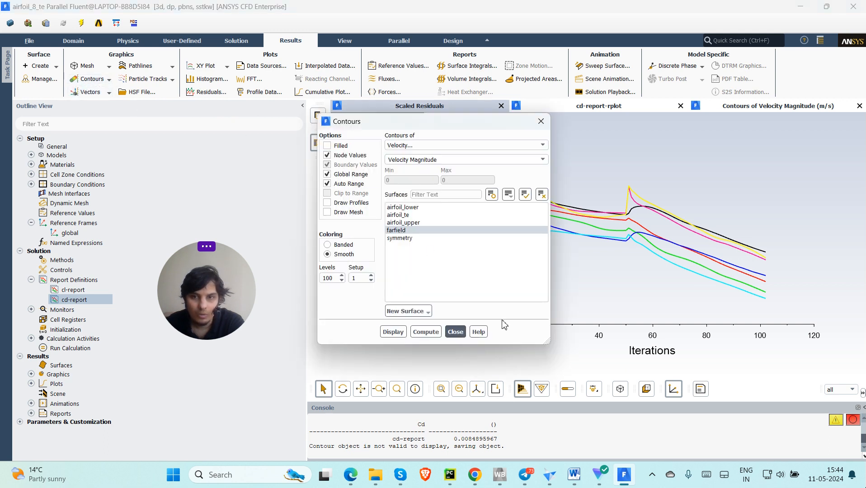
left_click(455, 331)
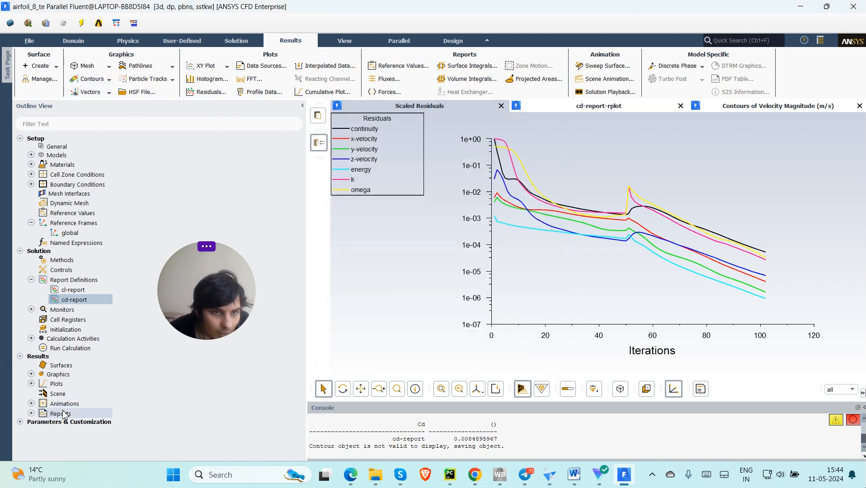
Look through the outline's reports, animations, parameters, monitors, calculation activities and plots branches for the saved contour objects.
left_click(31, 413)
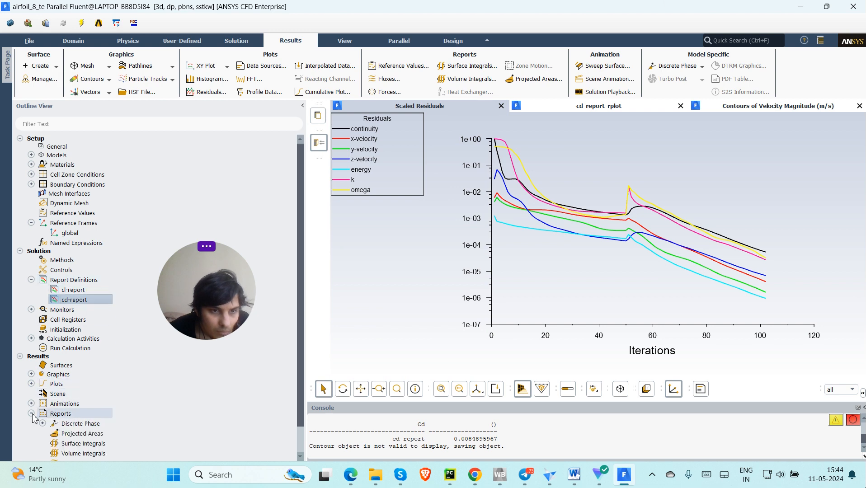
scroll(32, 415, "down", 1)
left_click(31, 380)
scroll(54, 407, "down", 1)
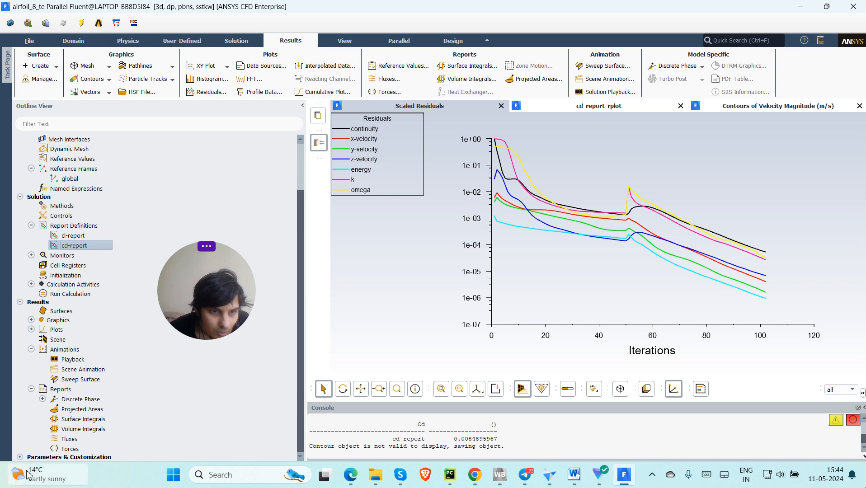
left_click(20, 457)
scroll(54, 403, "down", 2)
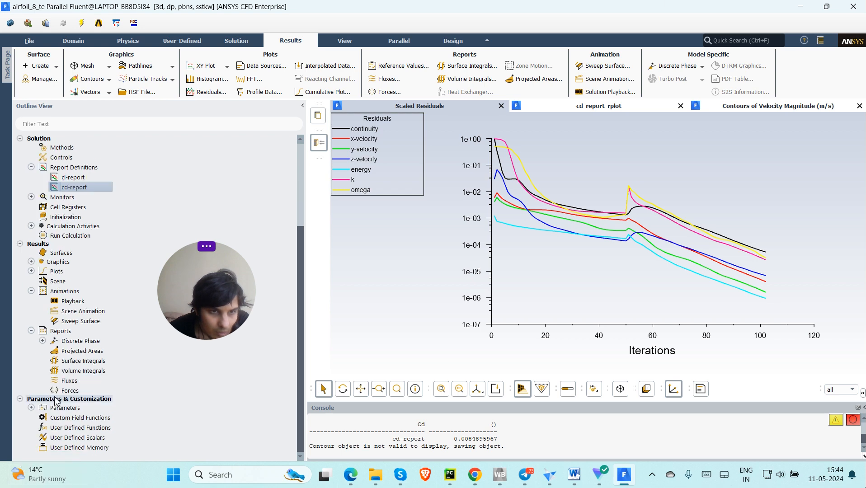
scroll(56, 400, "up", 3)
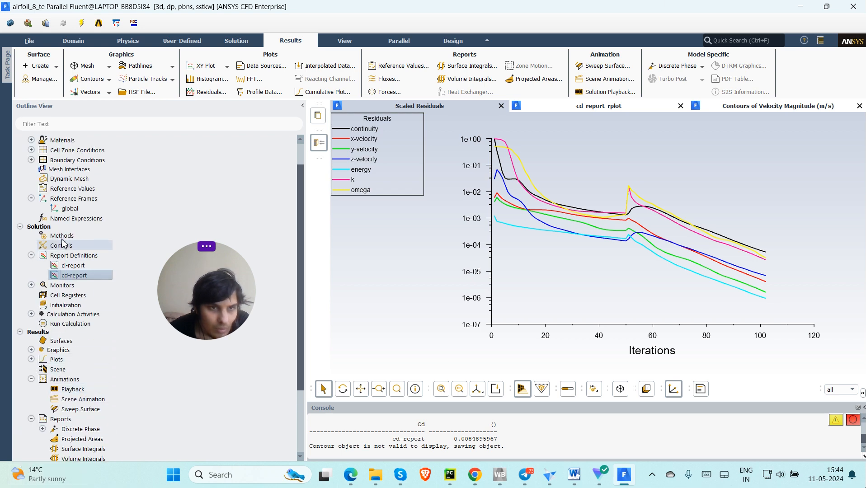
scroll(61, 253, "up", 1)
scroll(75, 307, "down", 2)
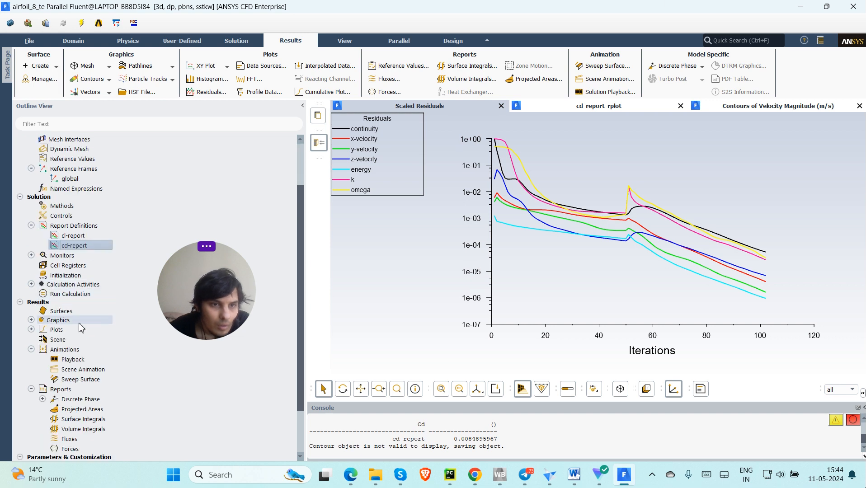
left_click(31, 256)
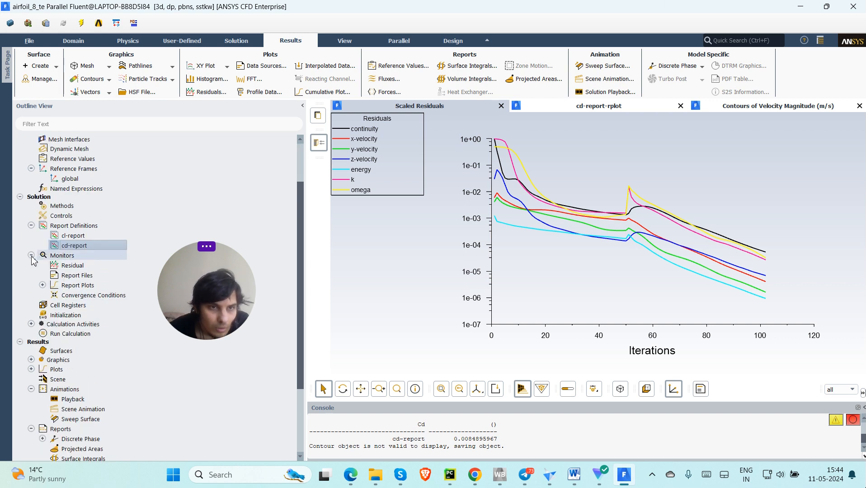
left_click(42, 285)
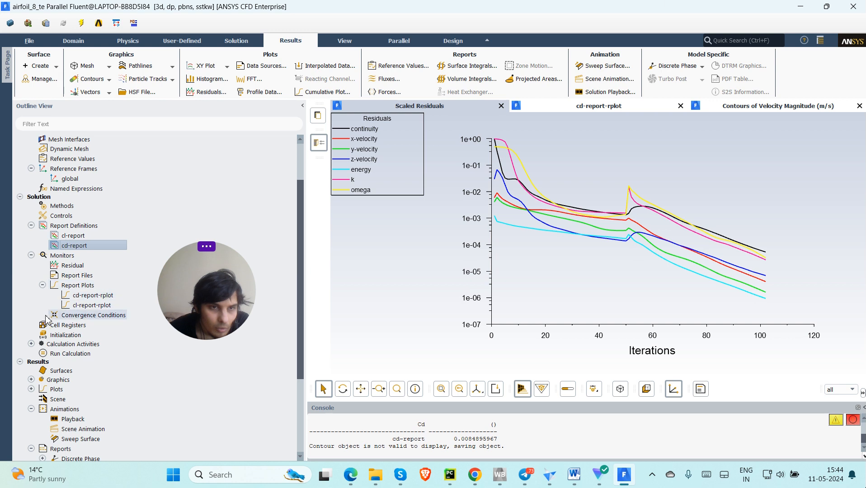
left_click(31, 344)
scroll(33, 346, "down", 4)
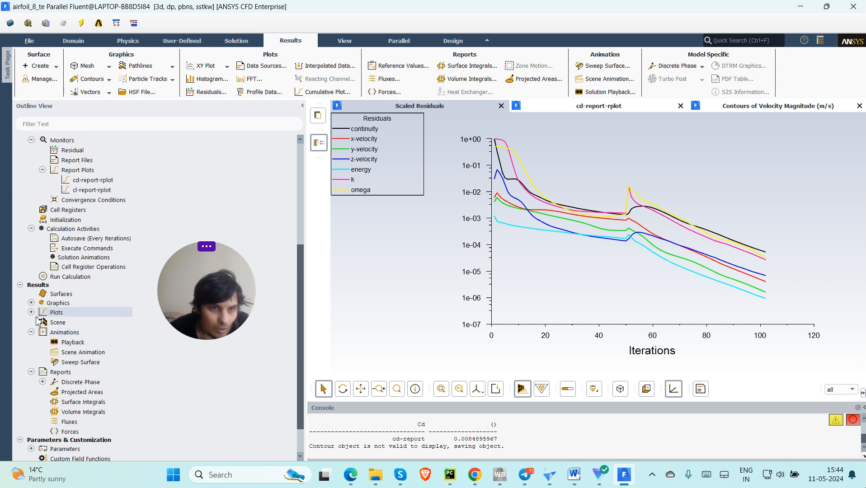
left_click(31, 313)
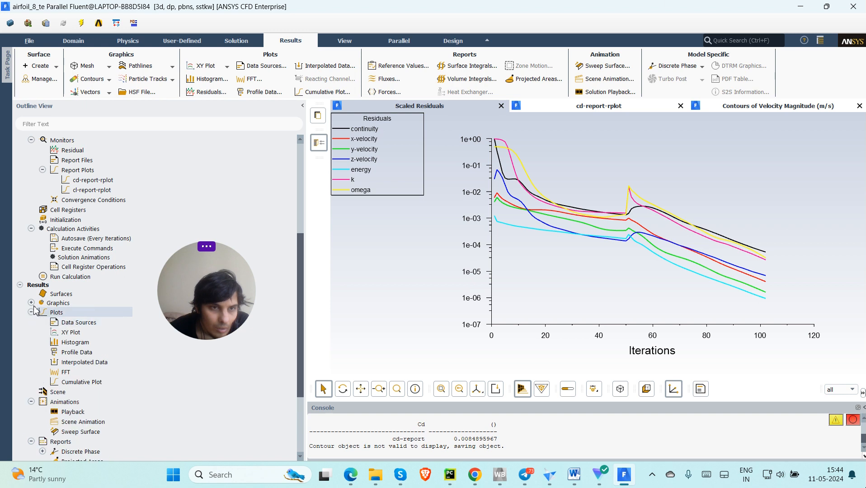
Open the saved contour-1 definition from the graphics results in the outline.
left_click(31, 303)
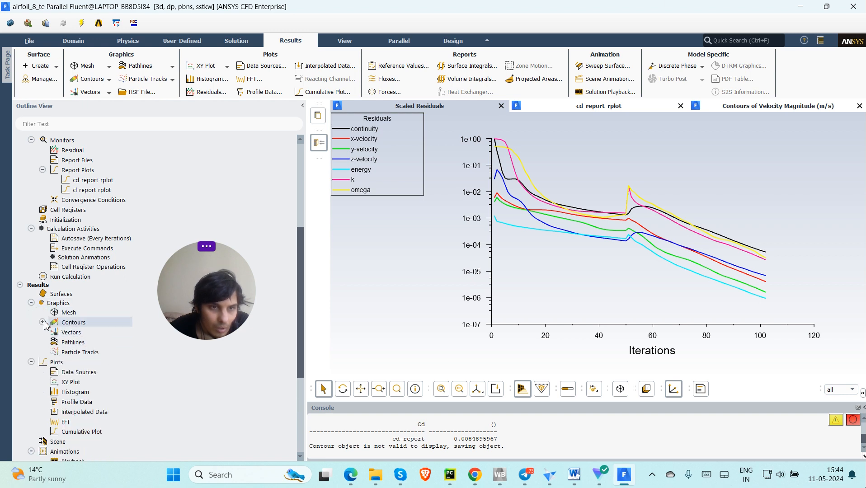
left_click(43, 322)
double_click(111, 342)
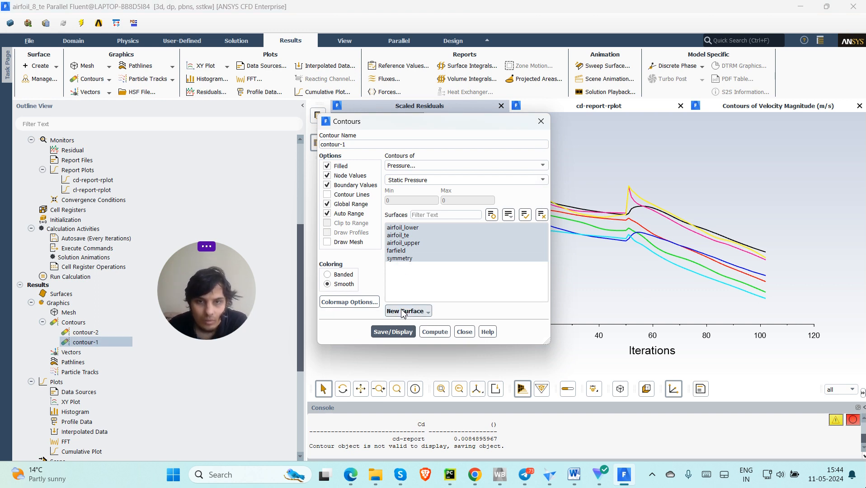
left_click(423, 312)
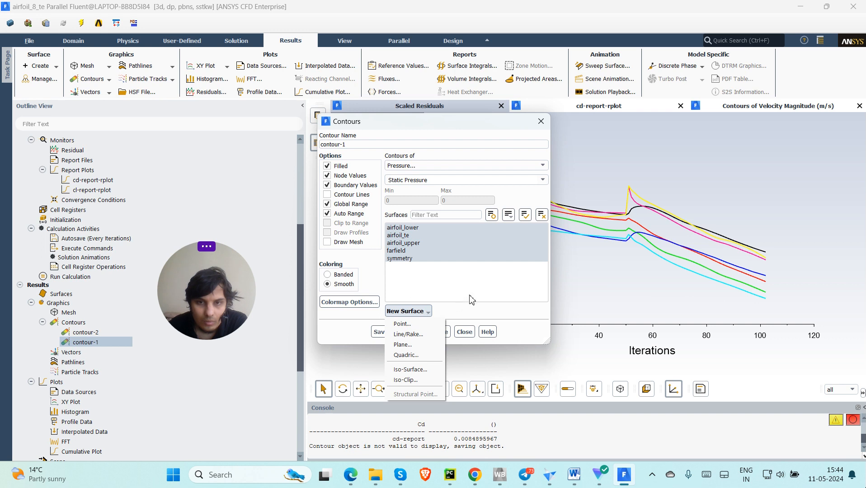
left_click(493, 286)
left_click(425, 312)
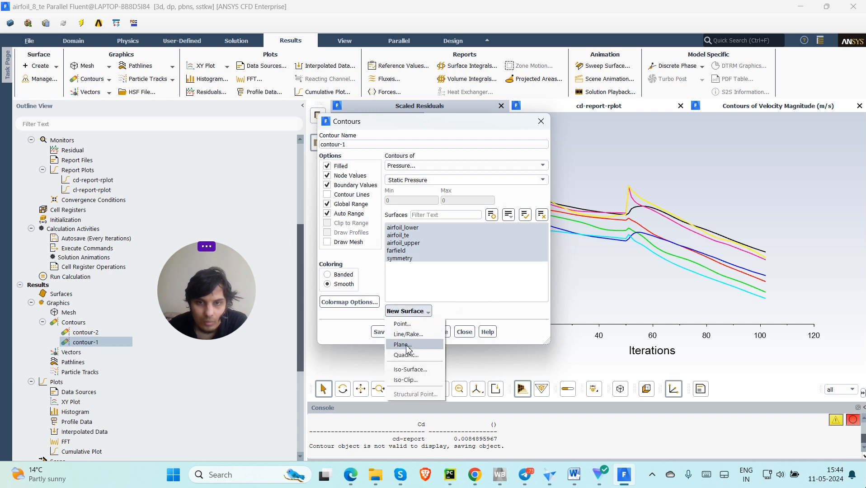
left_click(408, 345)
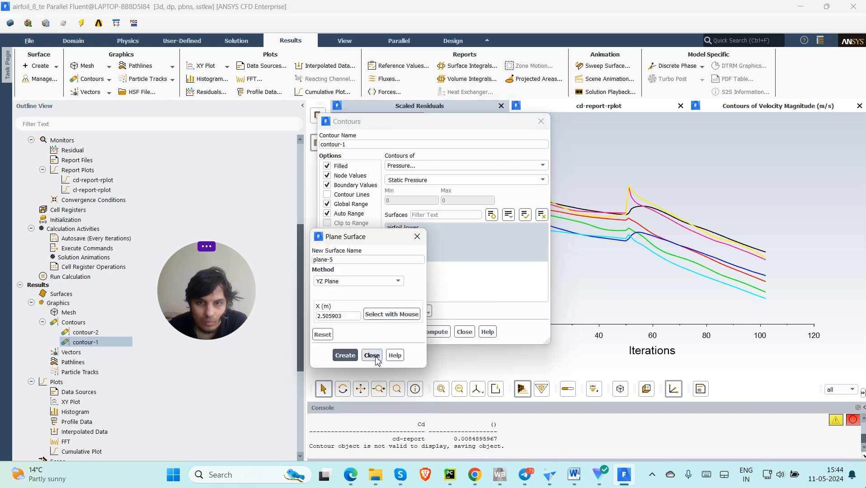
left_click(372, 356)
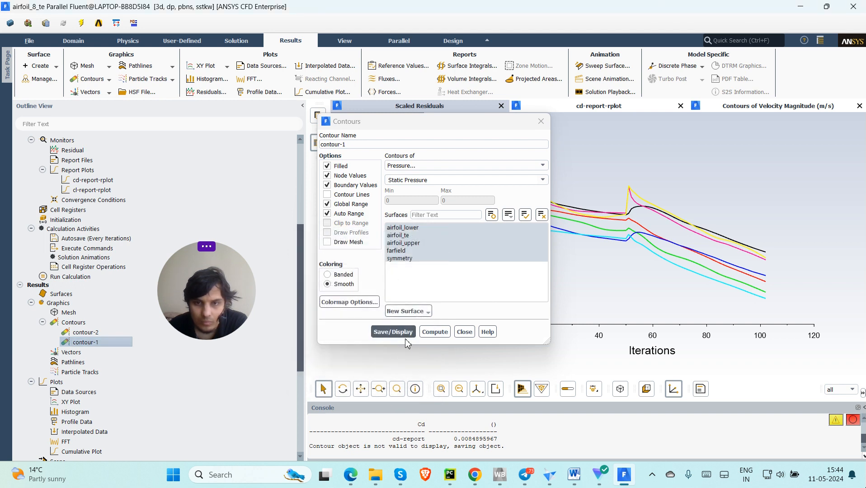
Display the saved static pressure contour-1 on all surfaces, close the cd-report-rplot graph and bring the pressure contour window forward.
left_click(406, 337)
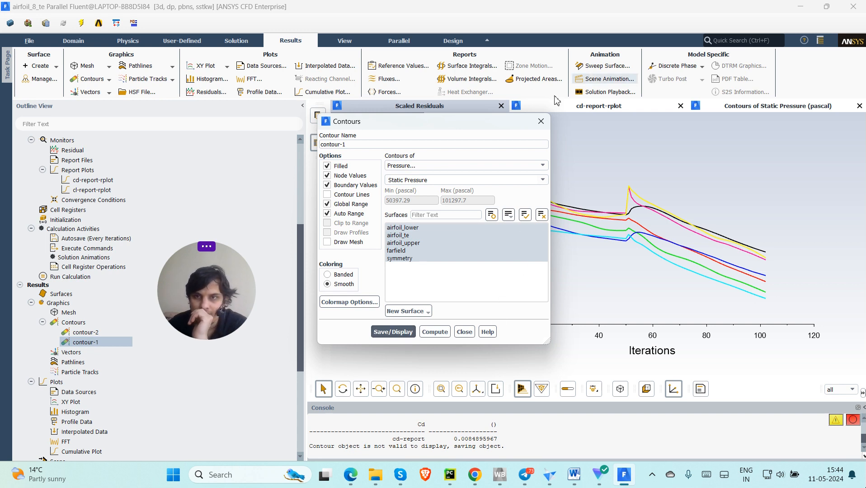
left_click(542, 128)
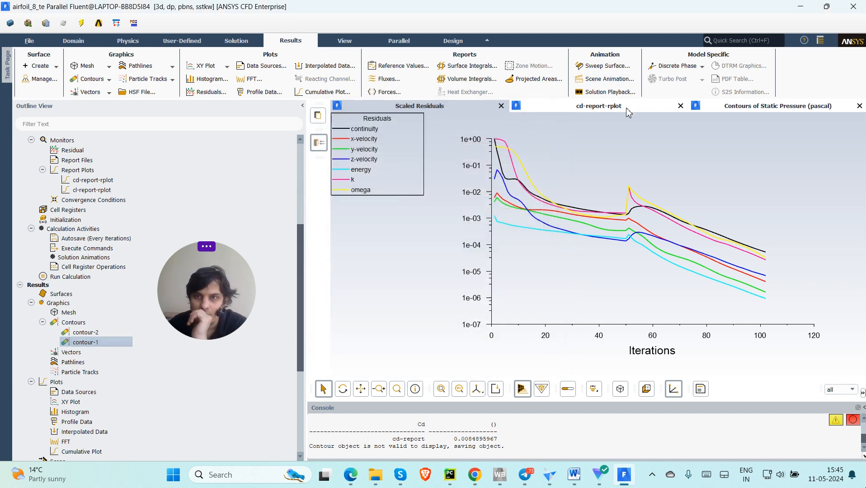
left_click(681, 107)
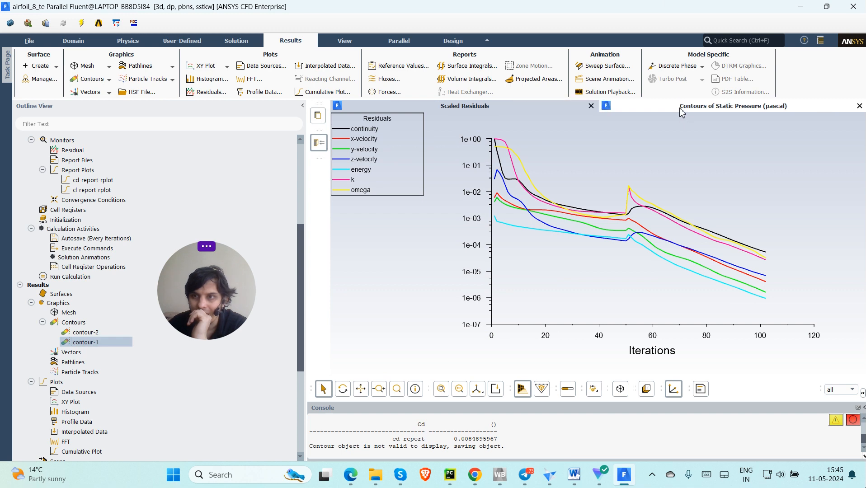
left_click(682, 109)
Examine the static pressure field around the airfoil and close the Scaled Residuals window.
scroll(589, 216, "up", 10)
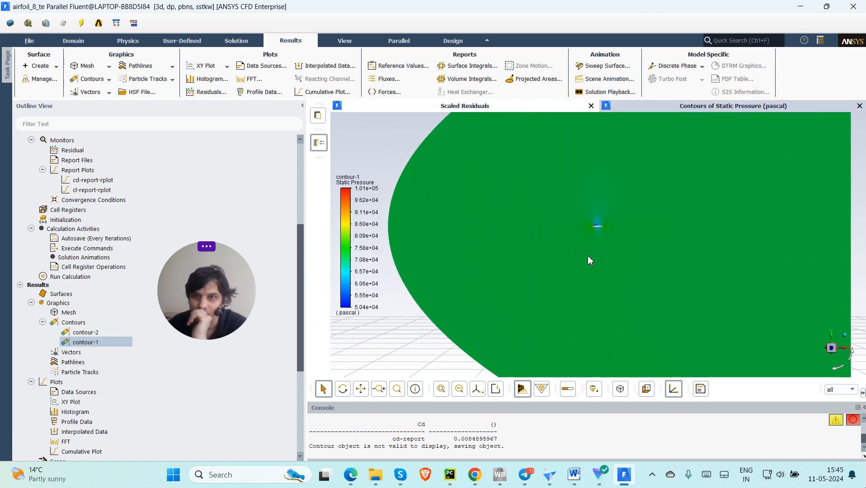
scroll(594, 186, "up", 3)
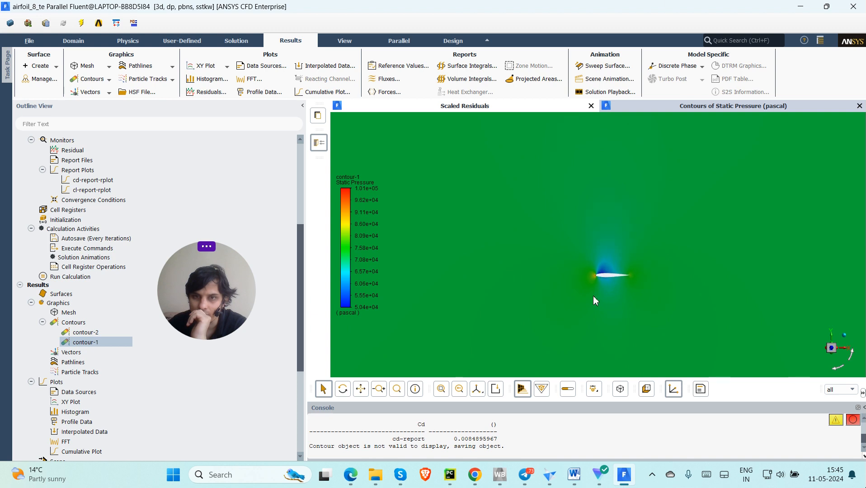
scroll(610, 281, "up", 5)
scroll(619, 258, "up", 5)
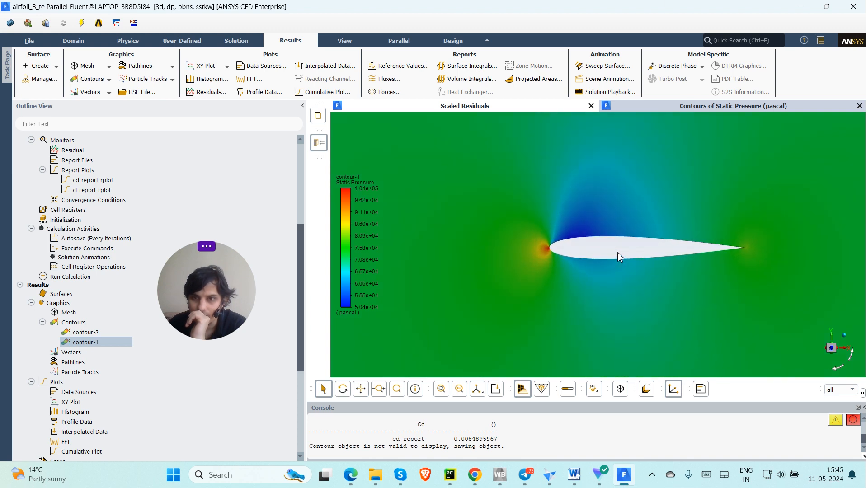
scroll(620, 256, "up", 2)
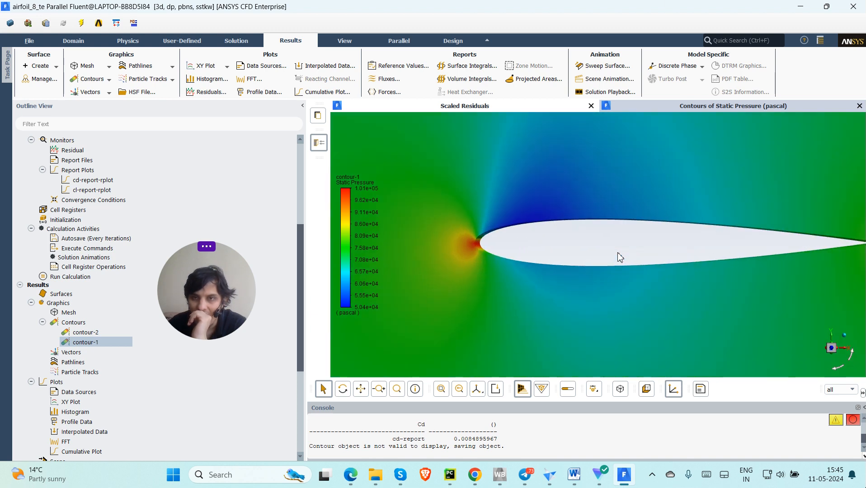
left_click_drag(542, 290, 564, 296)
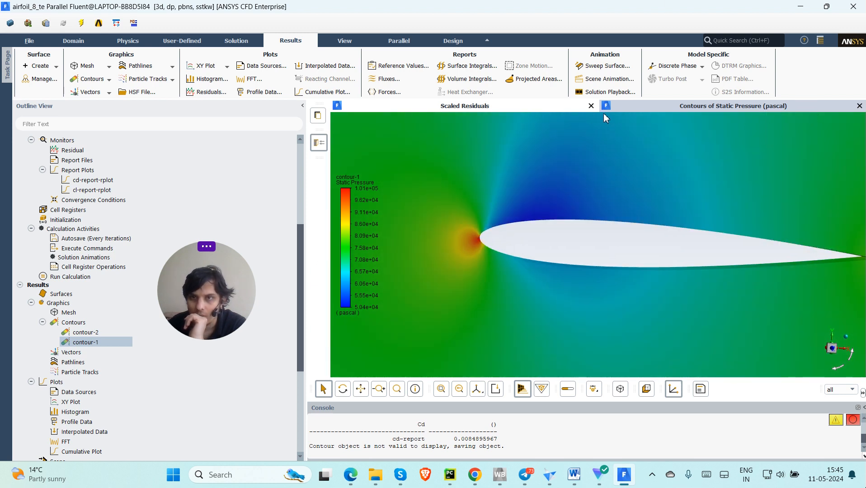
left_click(591, 106)
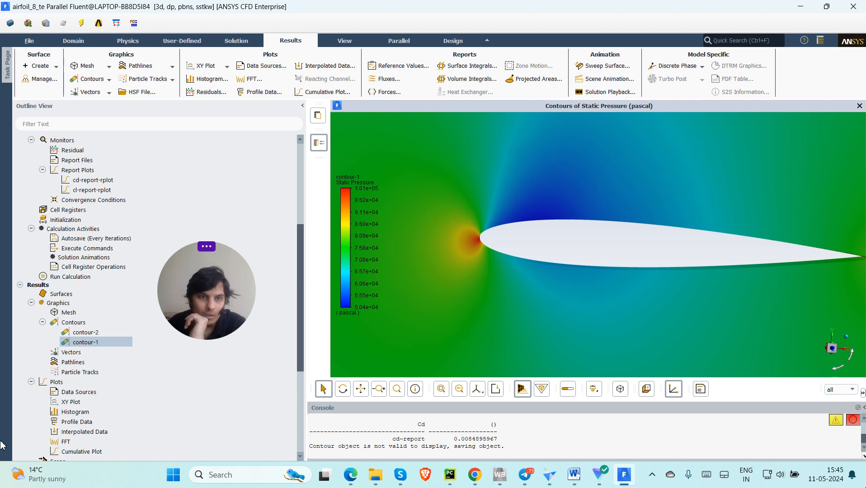
Display the saved velocity magnitude contour-2 on the farfield surface only.
left_click(86, 333)
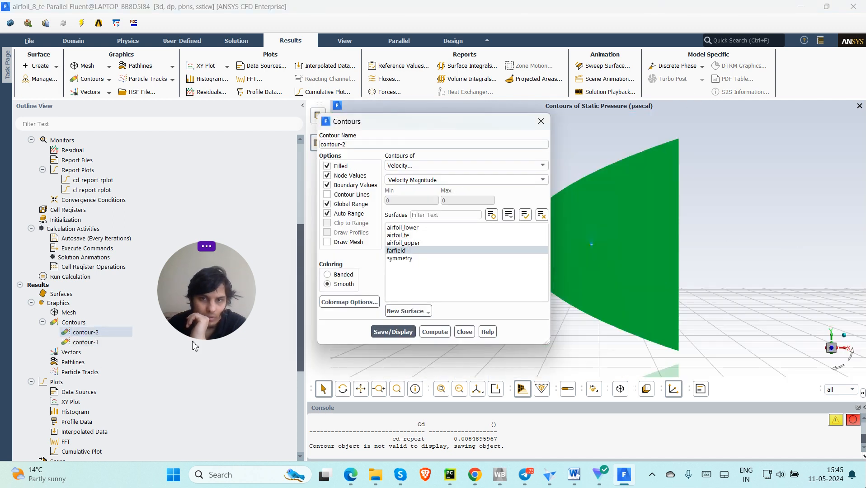
left_click(393, 332)
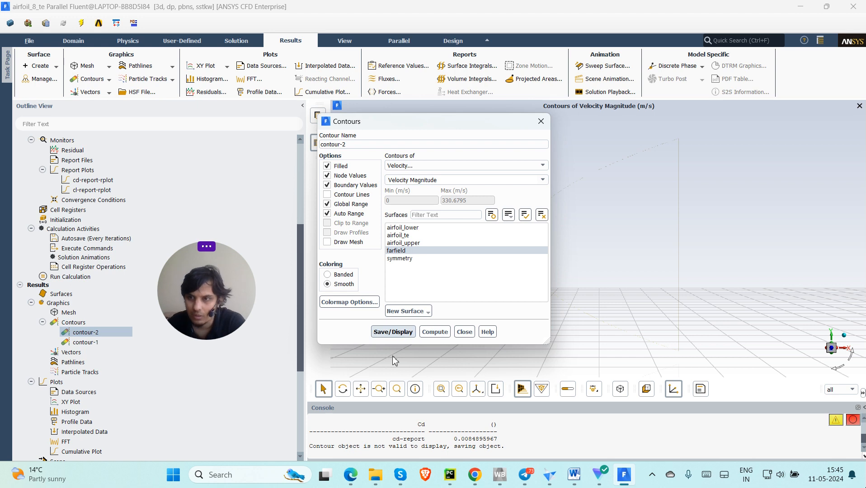
left_click(465, 331)
scroll(556, 266, "down", 10)
scroll(517, 276, "down", 4)
scroll(514, 278, "down", 5)
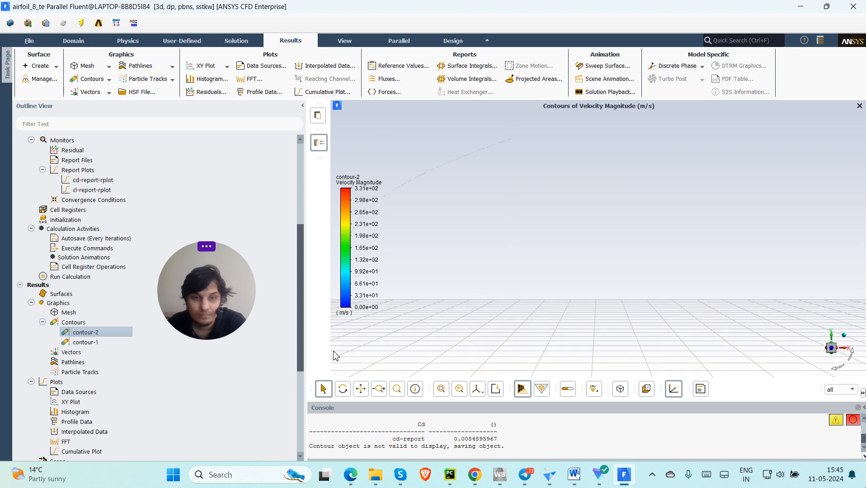
Add airfoil_lower, airfoil_te, airfoil_upper and symmetry to the surfaces of contour-2 and display the velocity magnitude contour.
double_click(114, 333)
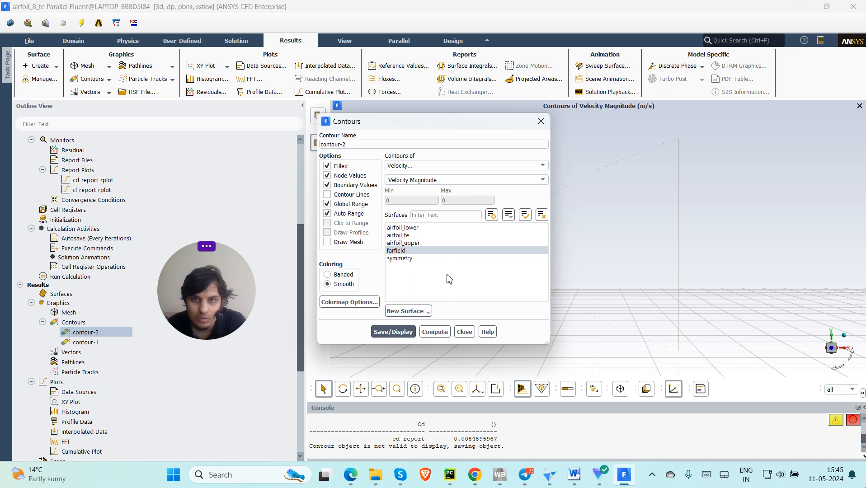
left_click(417, 230)
left_click(414, 236)
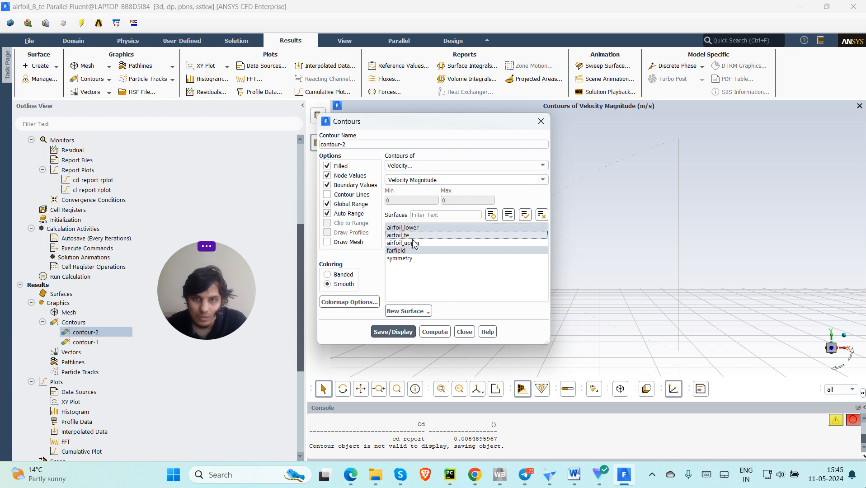
left_click(414, 243)
left_click(402, 258)
left_click(394, 331)
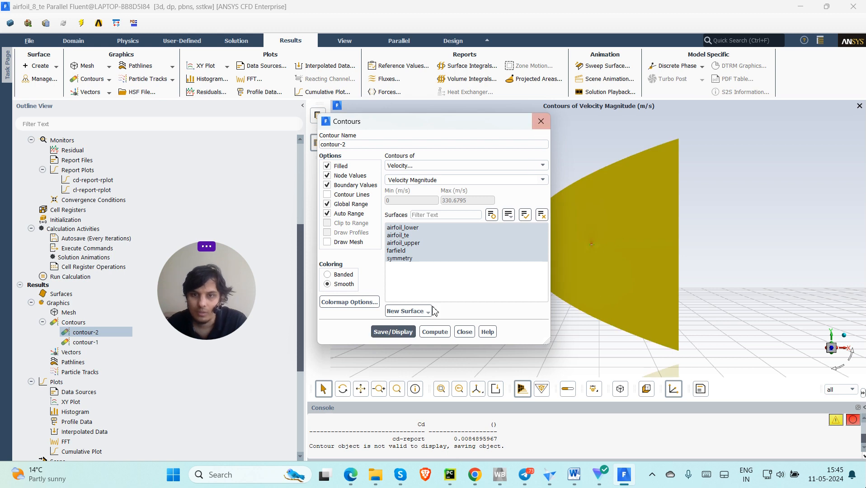
left_click(462, 336)
Examine the velocity magnitude field around the airfoil, its leading edge and near-wall region, and across the whole domain.
scroll(589, 249, "up", 5)
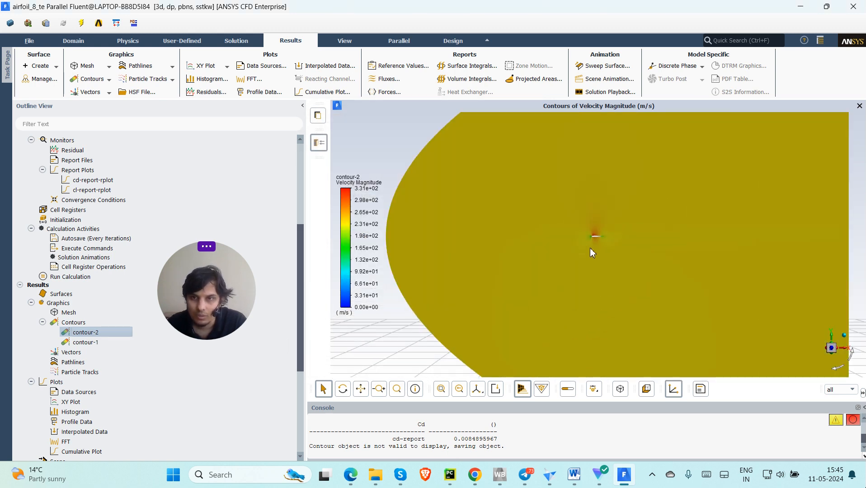
scroll(603, 277, "up", 6)
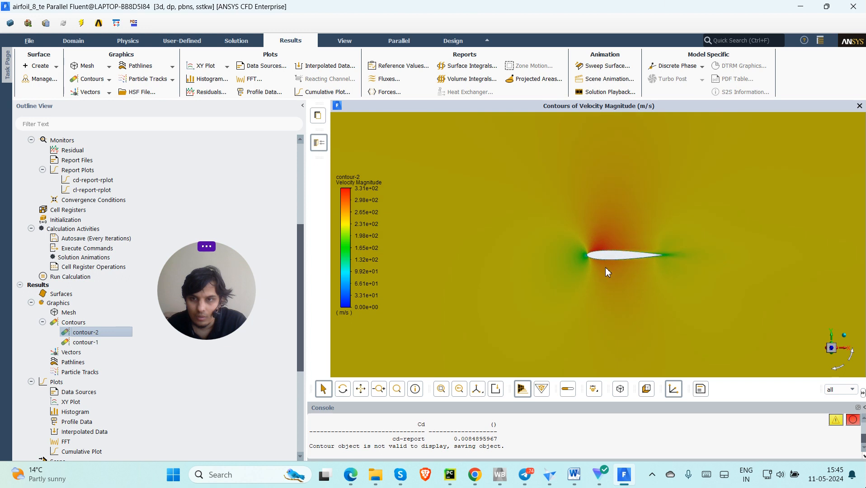
scroll(591, 235, "up", 4)
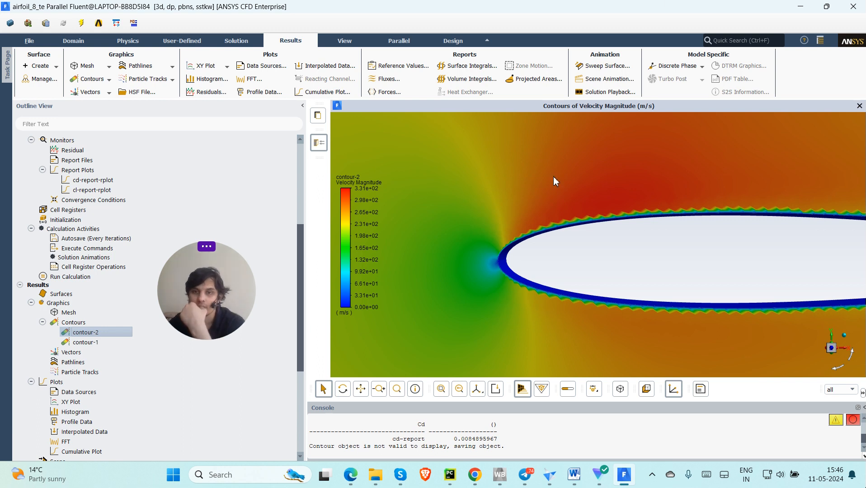
scroll(591, 222, "down", 6)
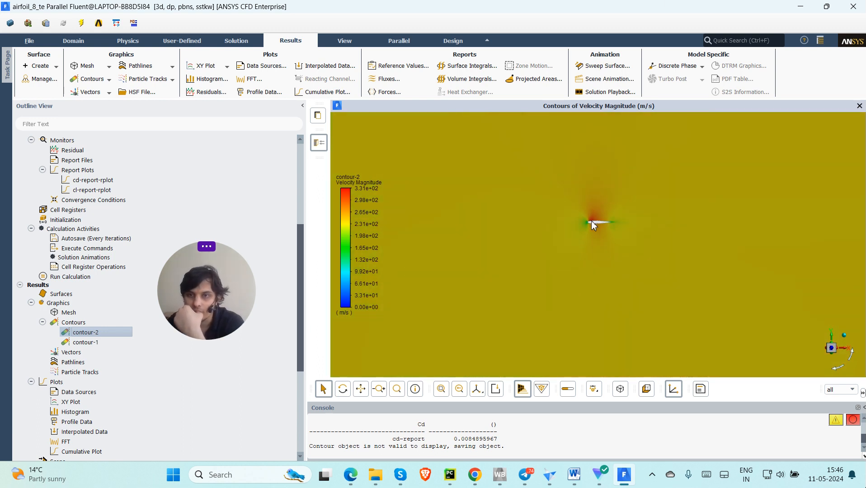
scroll(593, 221, "down", 3)
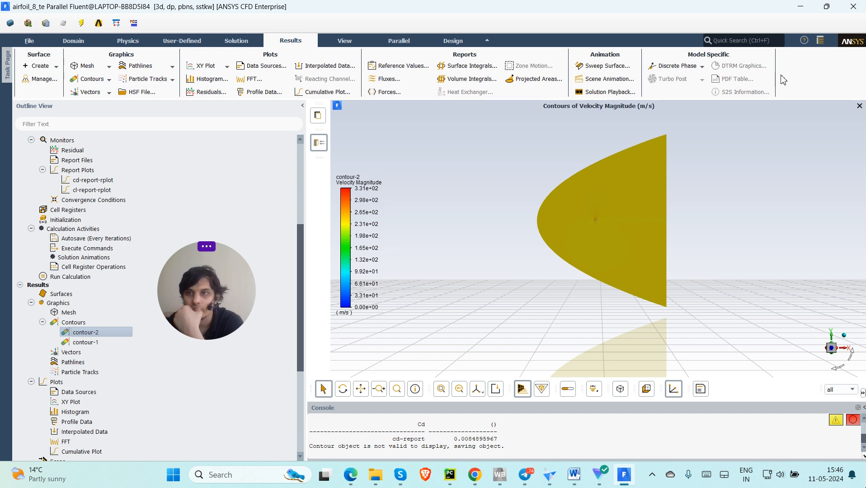
Start a new iso-surface named z=0_airfoil from the airfoil_lower, airfoil_te and airfoil_upper surfaces.
left_click(57, 69)
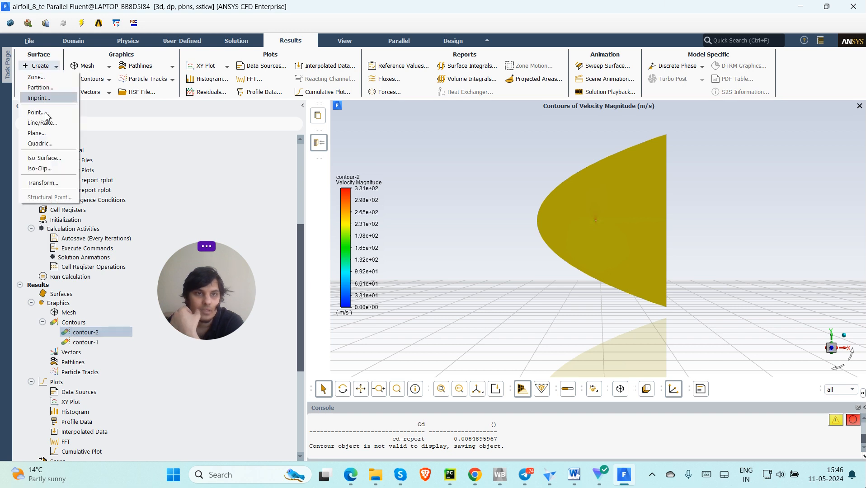
left_click(54, 164)
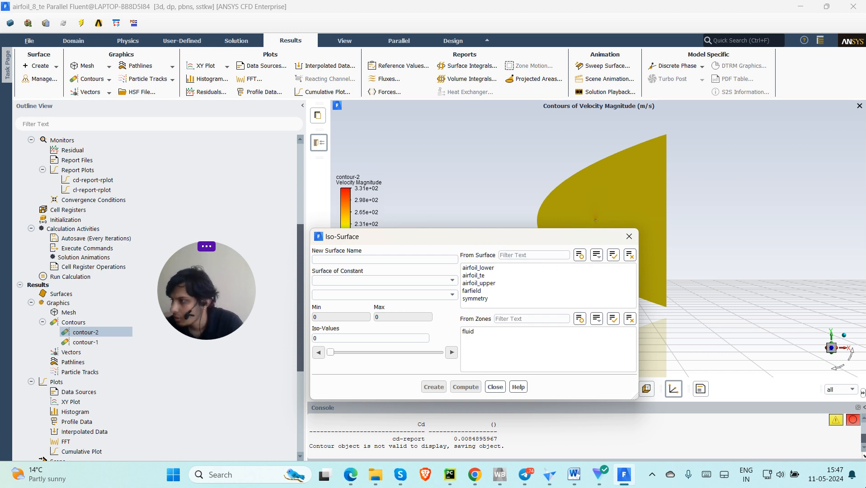
left_click(502, 270)
left_click(492, 277)
left_click(492, 283)
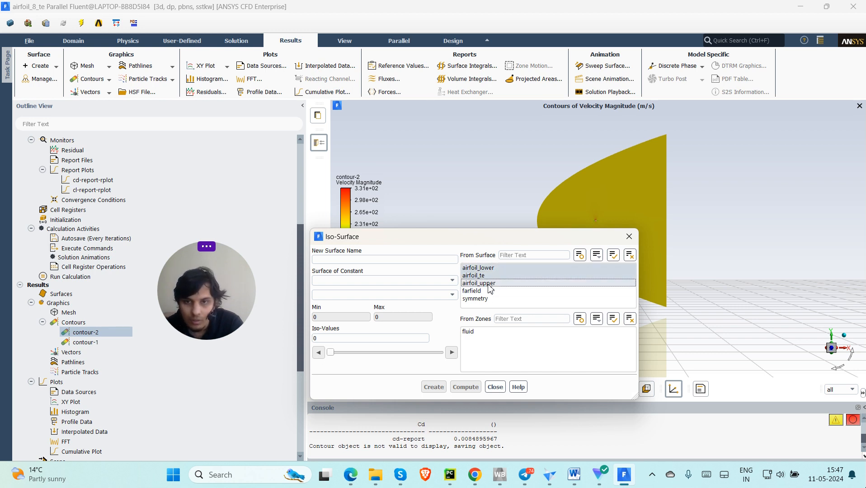
left_click(346, 260)
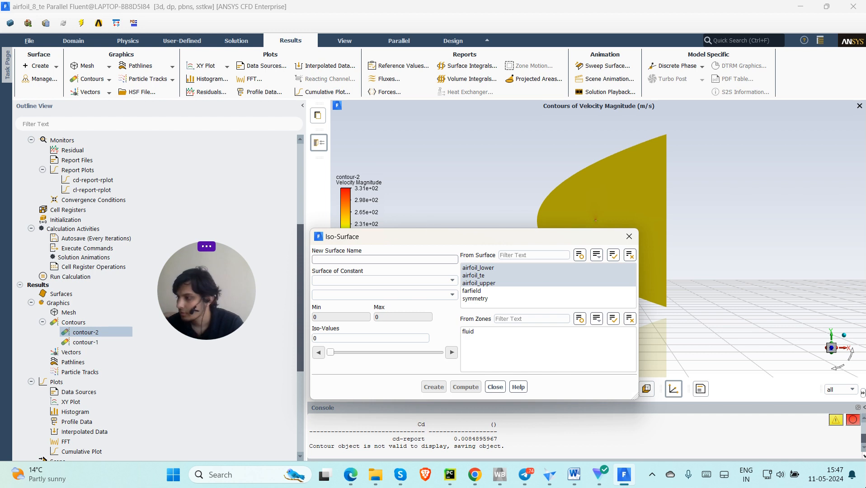
type("z=")
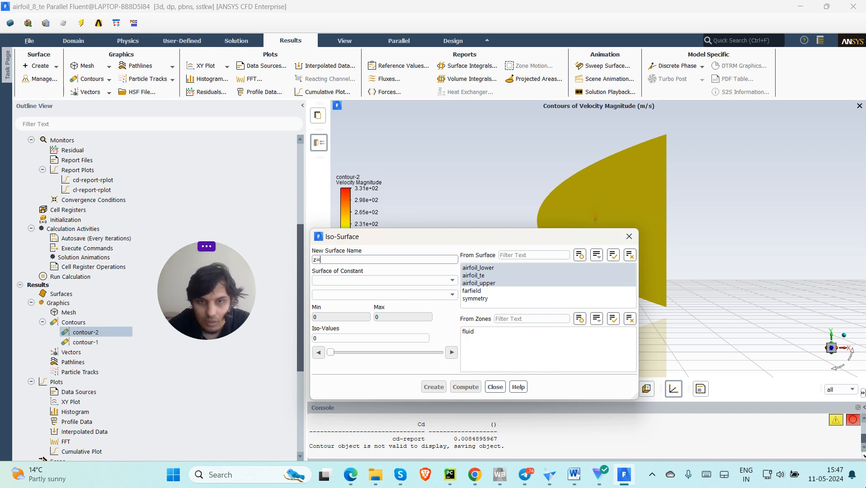
type("0")
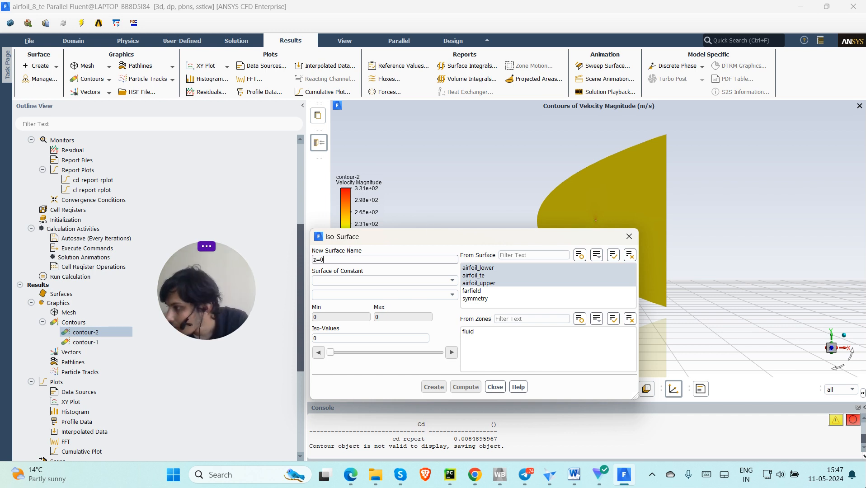
type("_airfoil")
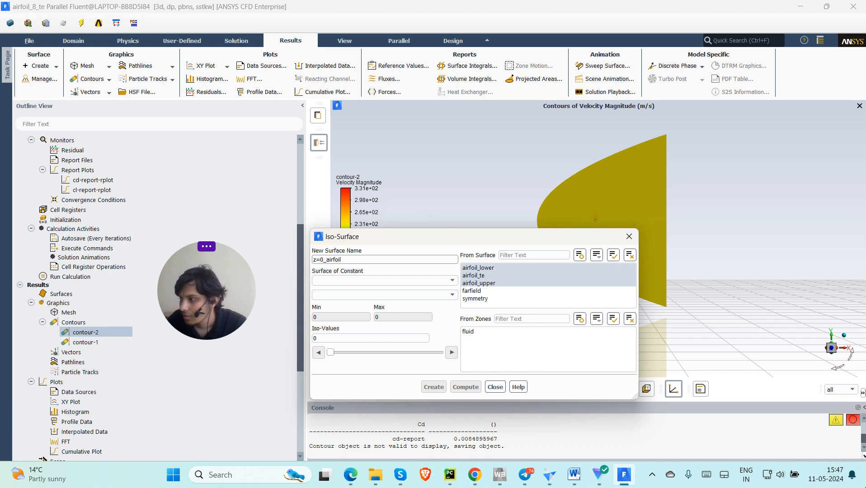
Define the iso-surface as constant mesh Z-Coordinate with an iso-value of -0.075 m and create it.
left_click(378, 281)
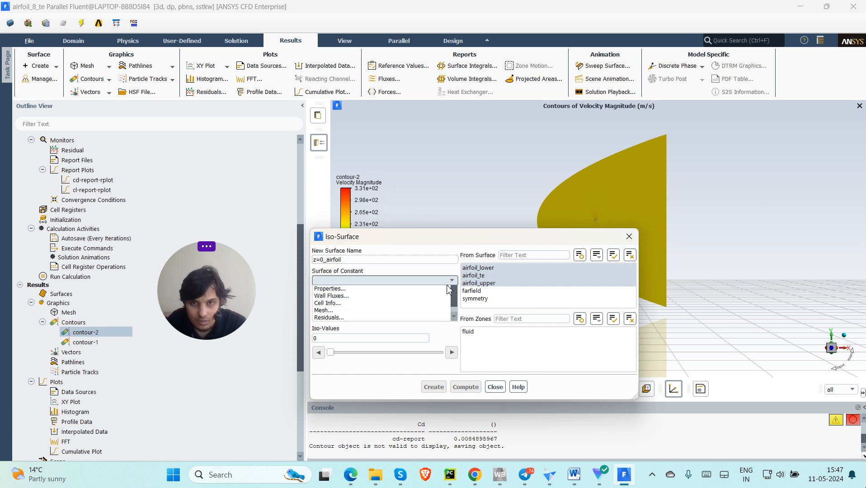
left_click(339, 348)
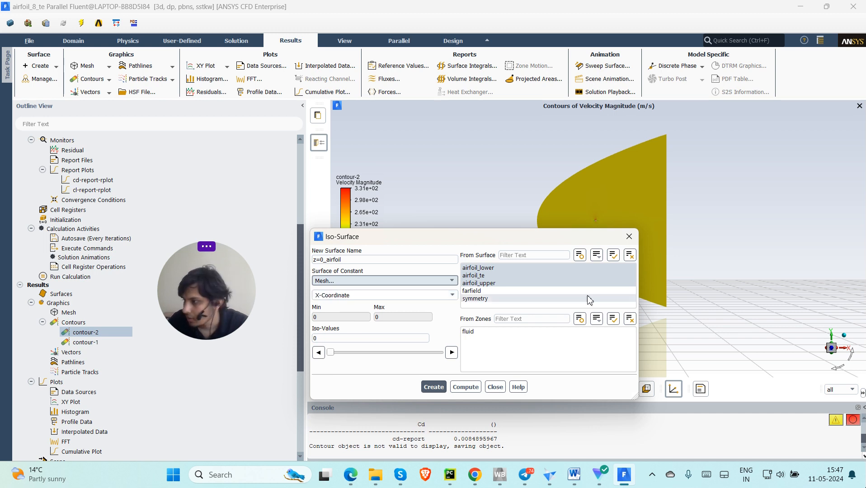
left_click(452, 296)
left_click(339, 319)
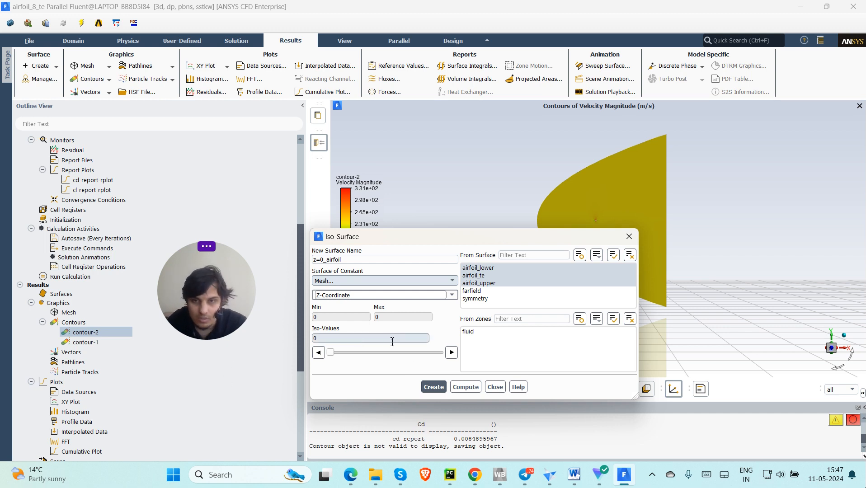
left_click_drag(331, 352, 277, 353)
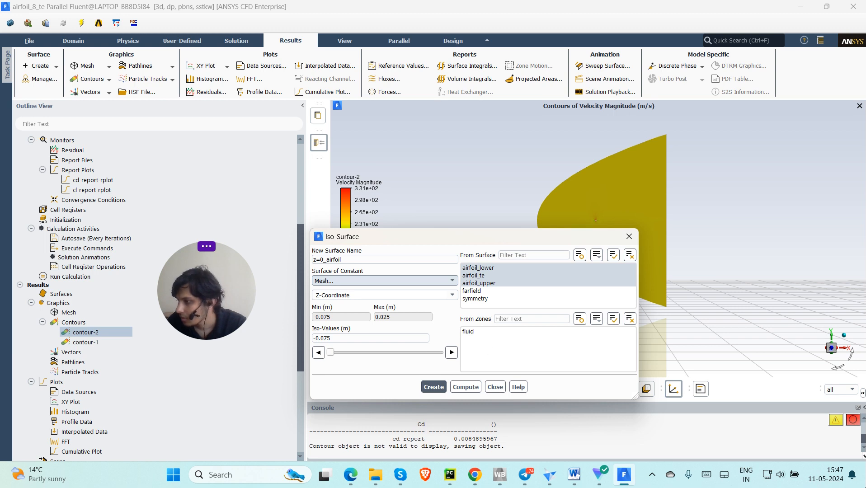
left_click_drag(319, 317, 334, 322)
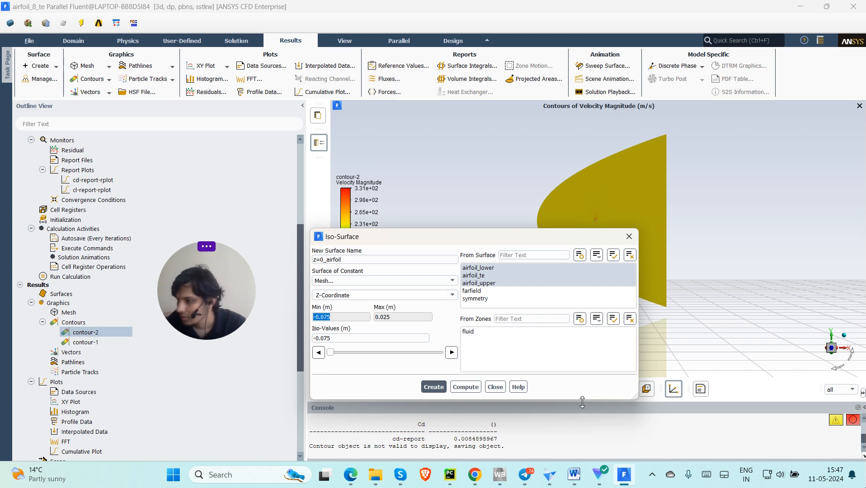
left_click(433, 387)
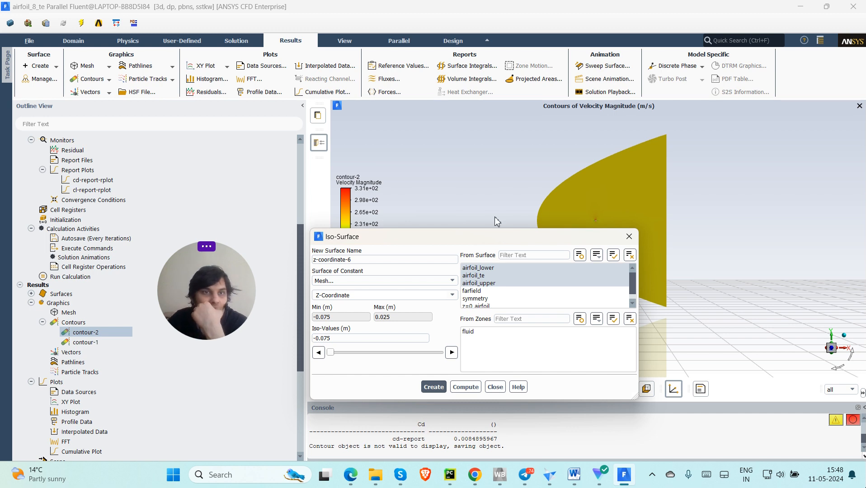
left_click(495, 388)
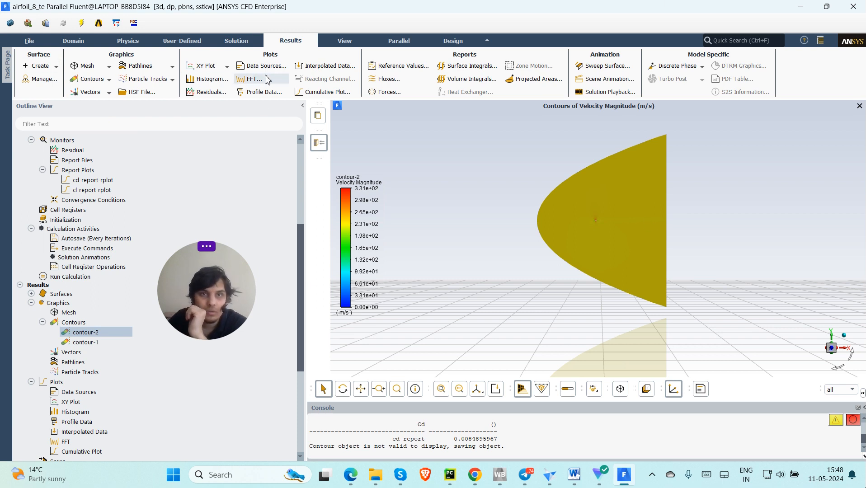
left_click(227, 67)
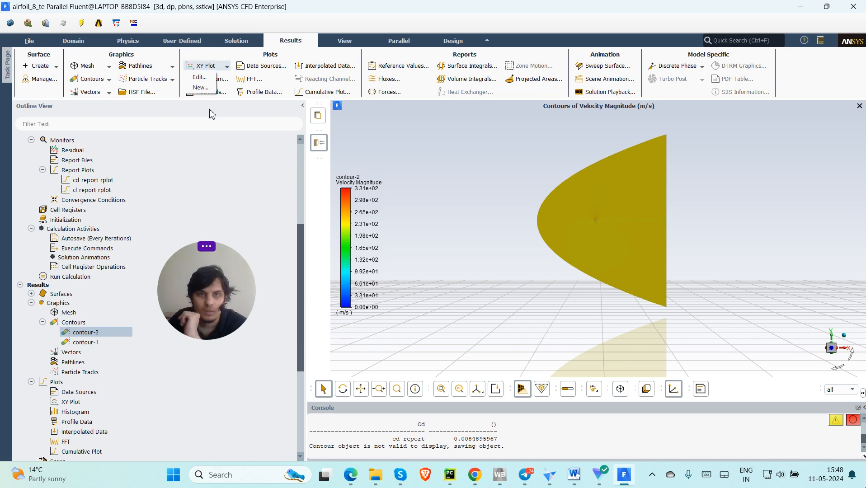
left_click(203, 88)
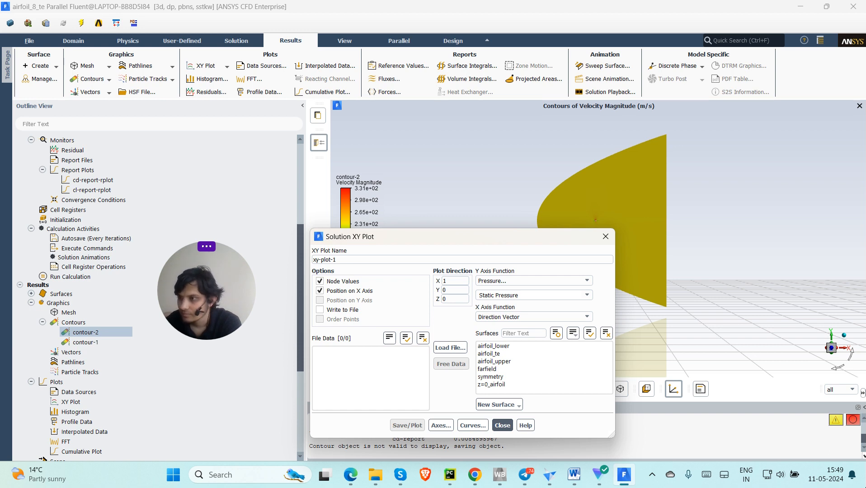
left_click(503, 425)
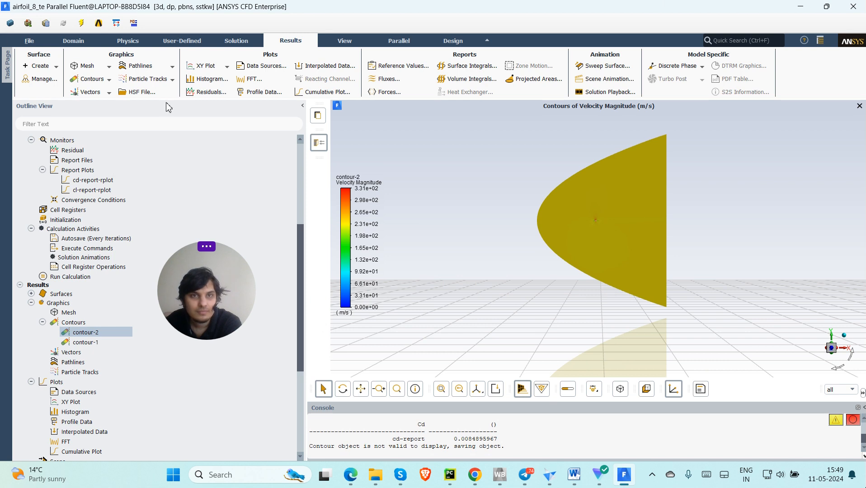
left_click(227, 66)
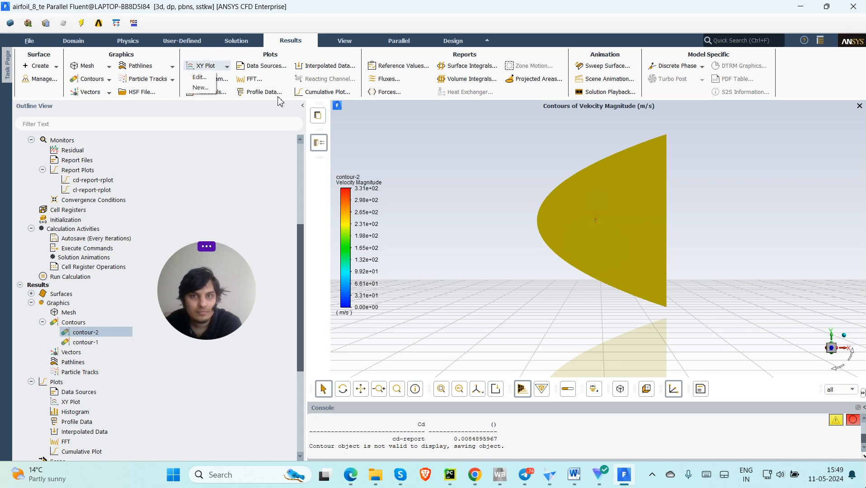
left_click(386, 125)
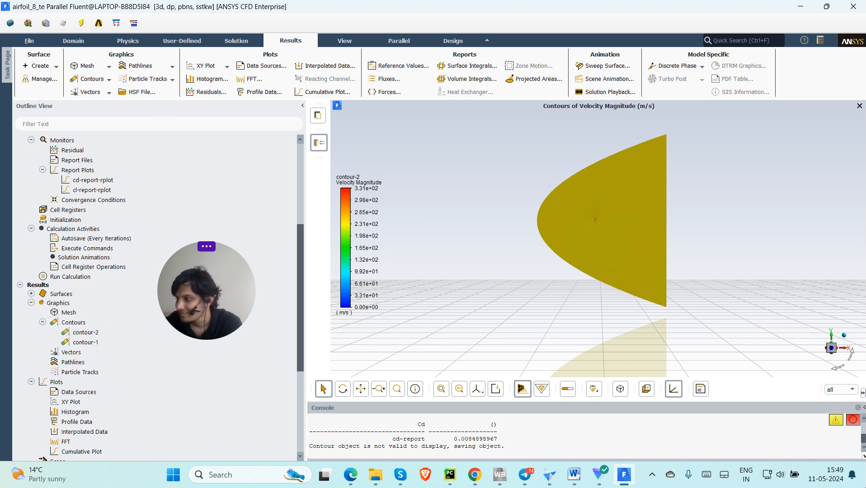
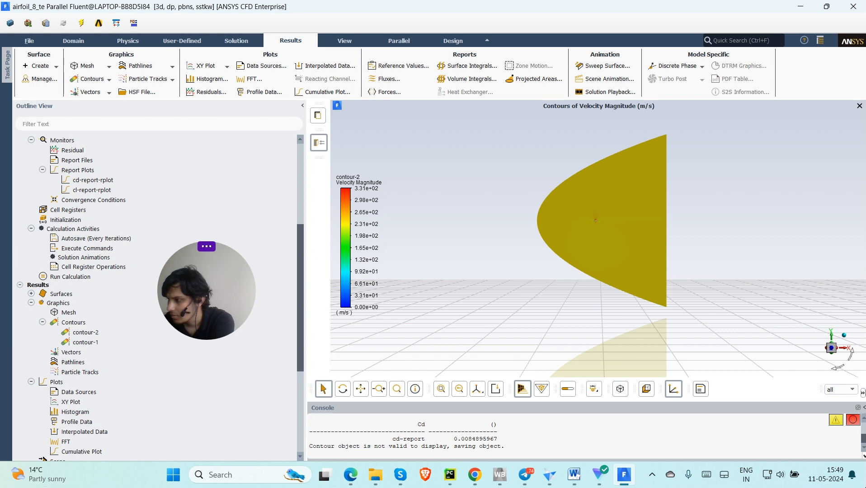
left_click(227, 66)
left_click(202, 86)
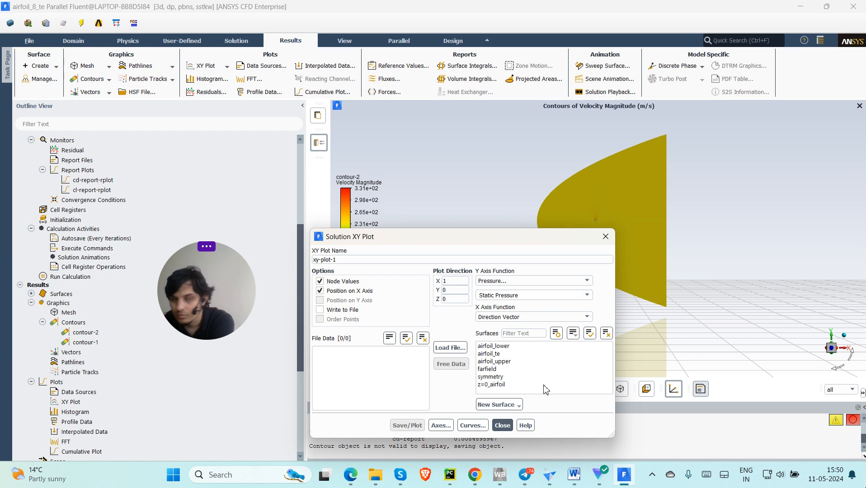
left_click(489, 385)
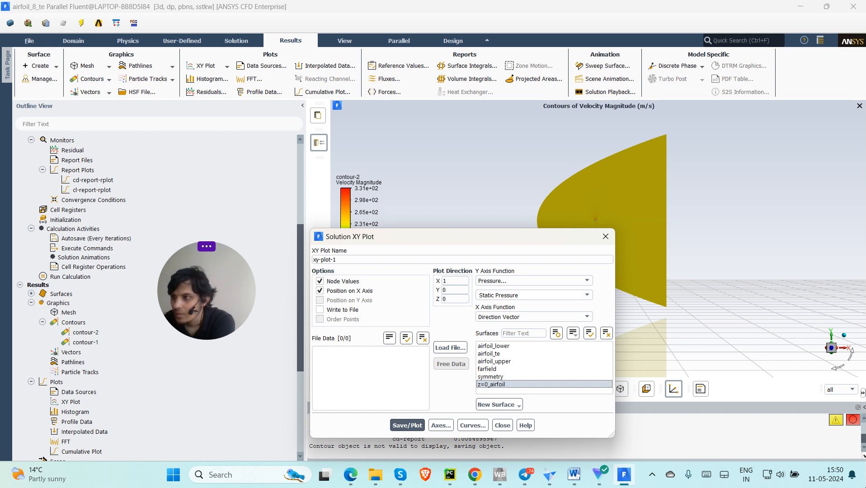
left_click(515, 279)
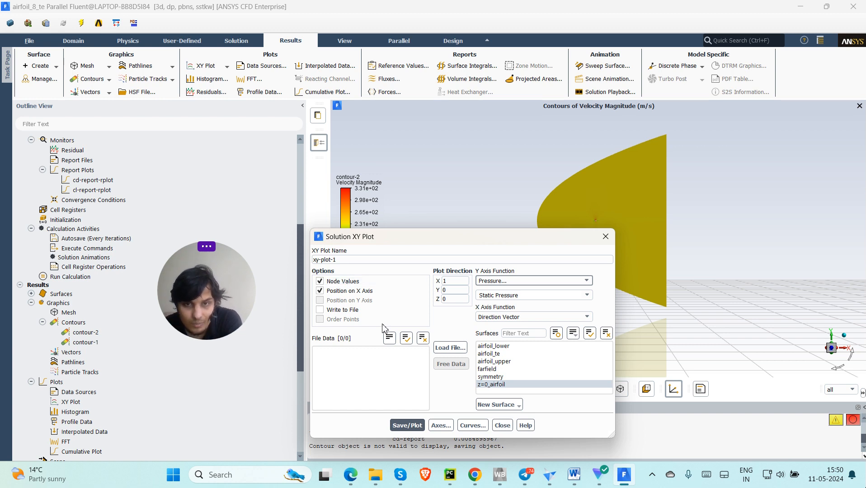
left_click(501, 428)
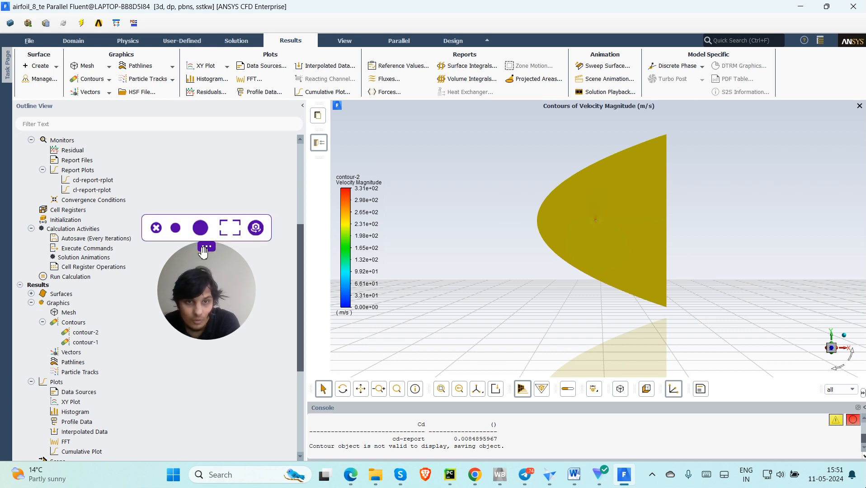
Examine the velocity magnitude contour close around the airfoil.
left_click_drag(216, 248, 822, 172)
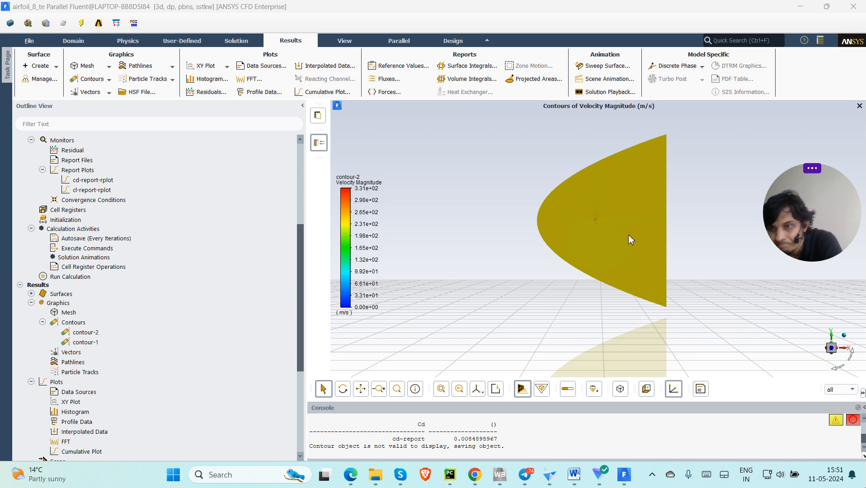
scroll(580, 236, "up", 5)
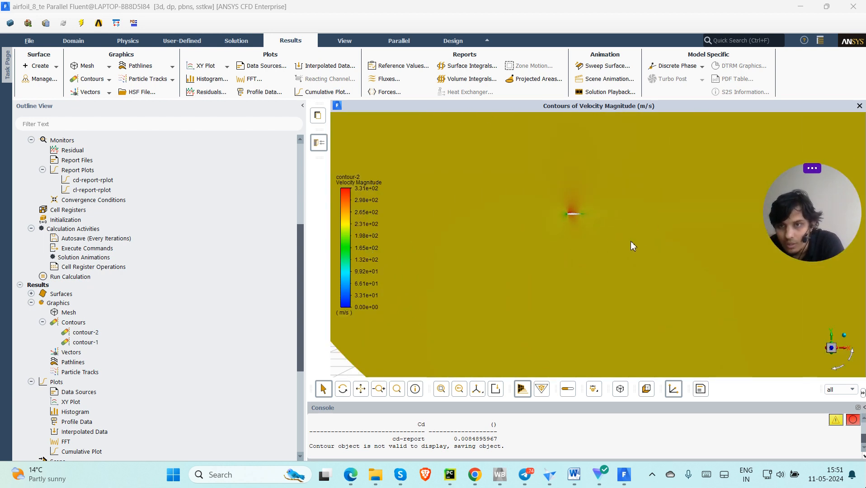
scroll(564, 192, "up", 4)
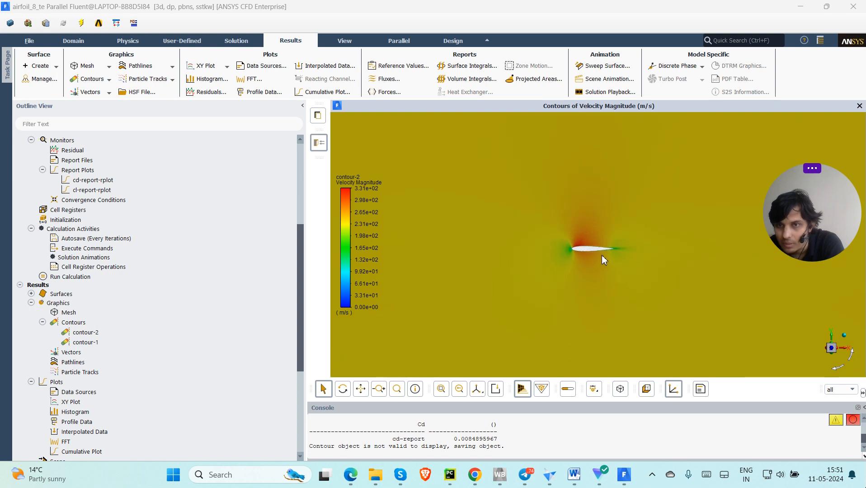